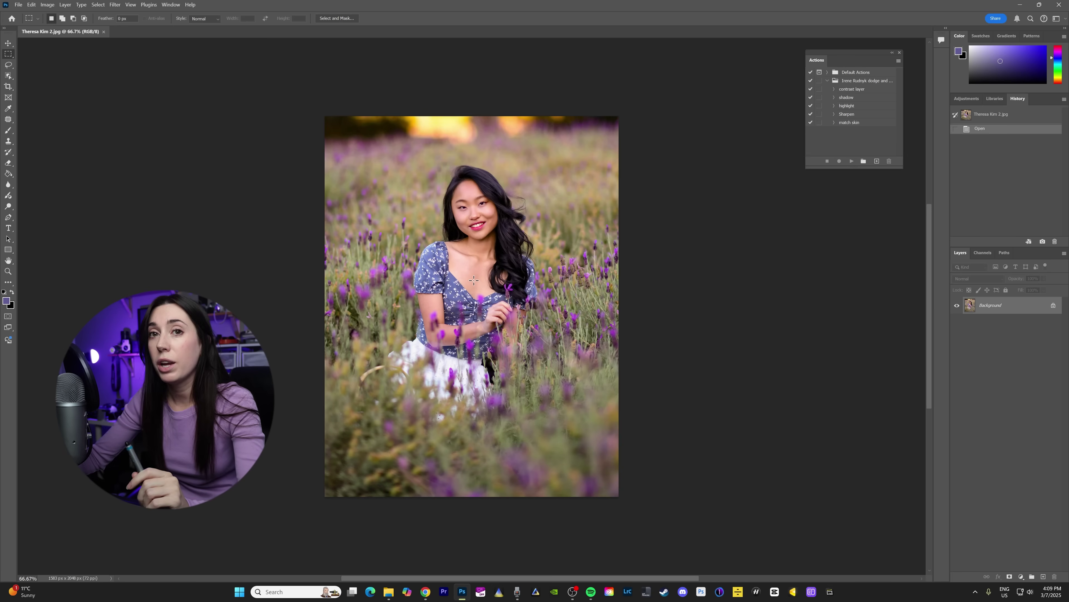
# Duplicate the Background layer and open the copy in the Camera Raw Filter
pyautogui.moveTo(971, 301); pyautogui.dragTo(1022, 588)
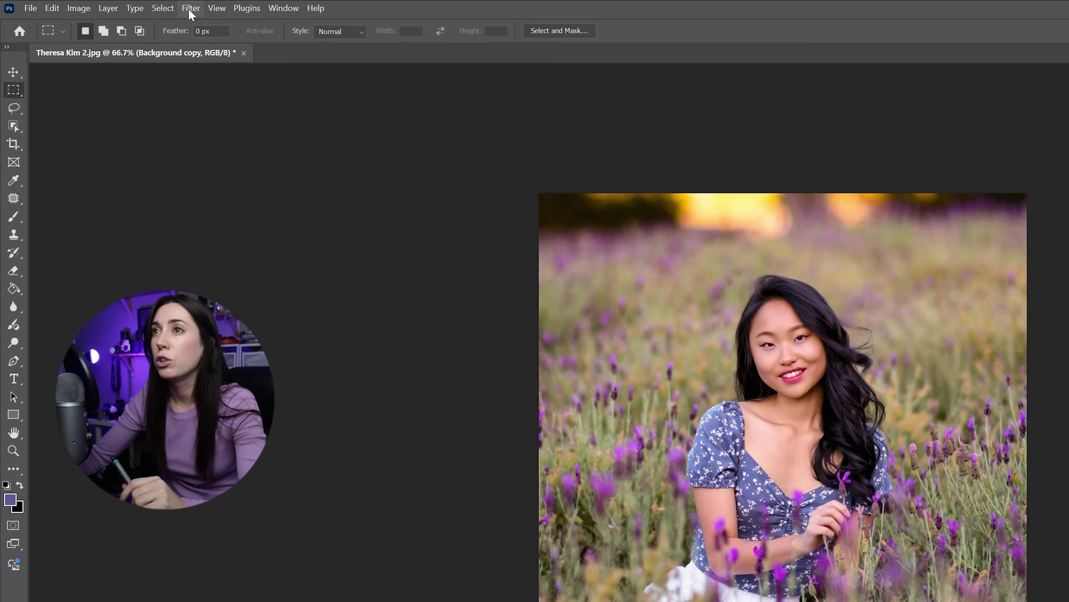
pyautogui.click(114, 5)
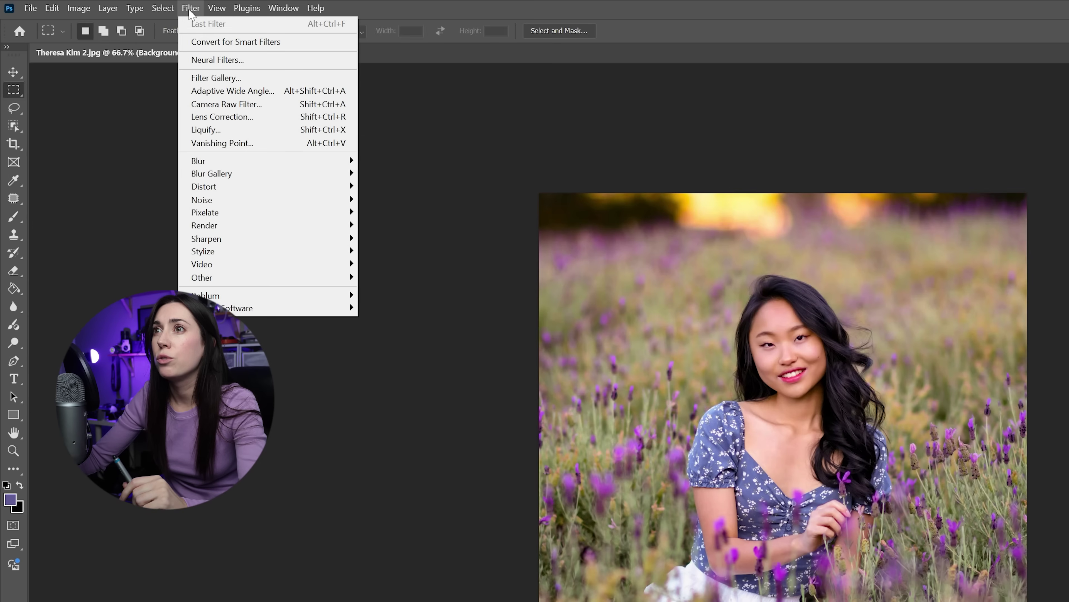
pyautogui.click(139, 64)
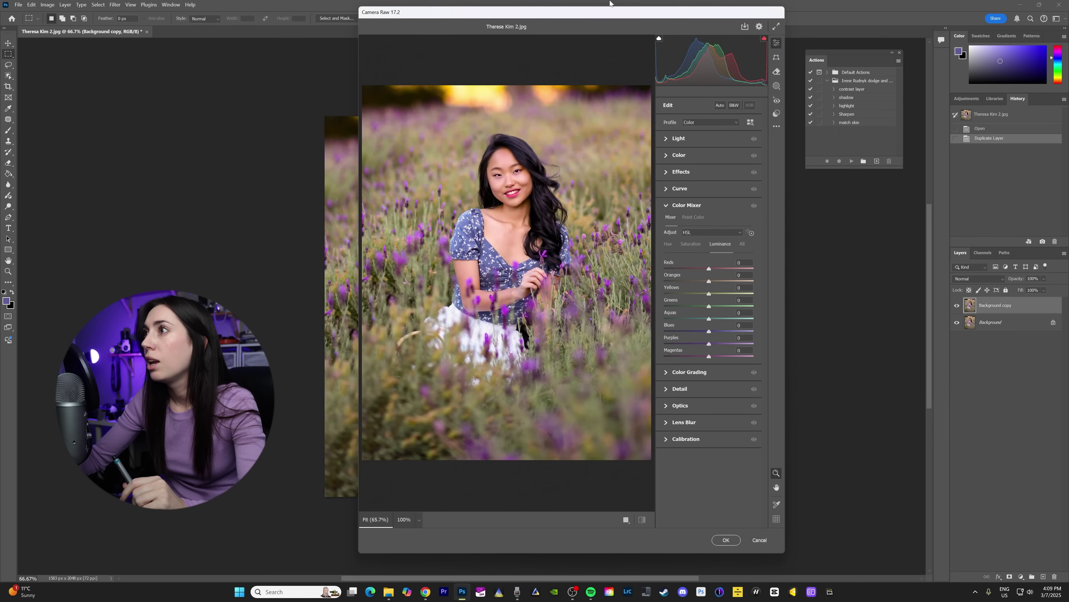
pyautogui.moveTo(585, 15); pyautogui.dragTo(525, 22)
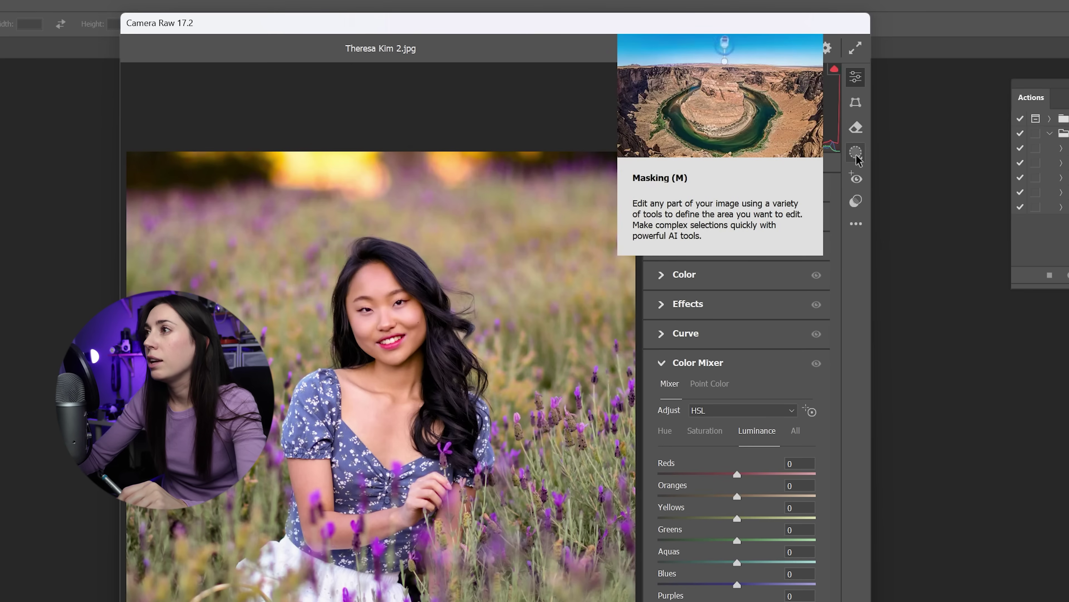
# Create a mask that selects the lavender field background behind the woman
pyautogui.click(857, 157)
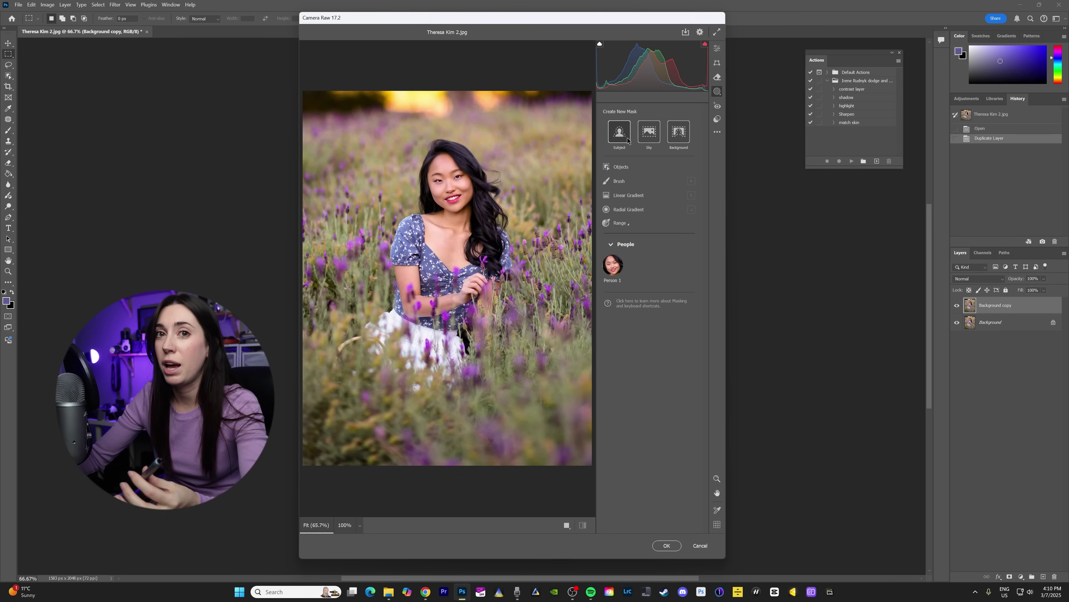
pyautogui.click(617, 142)
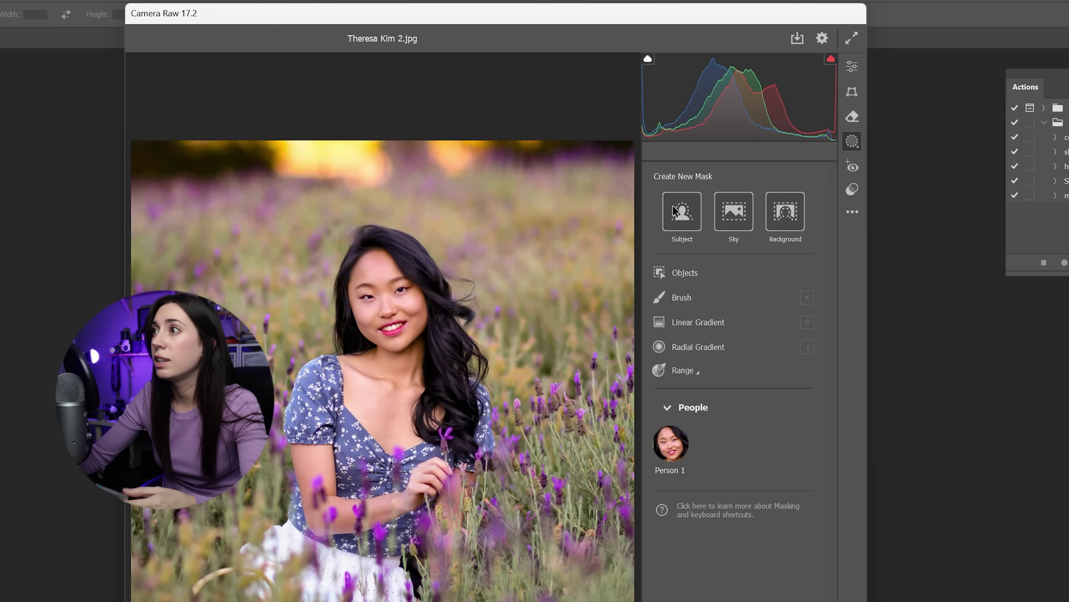
pyautogui.click(790, 222)
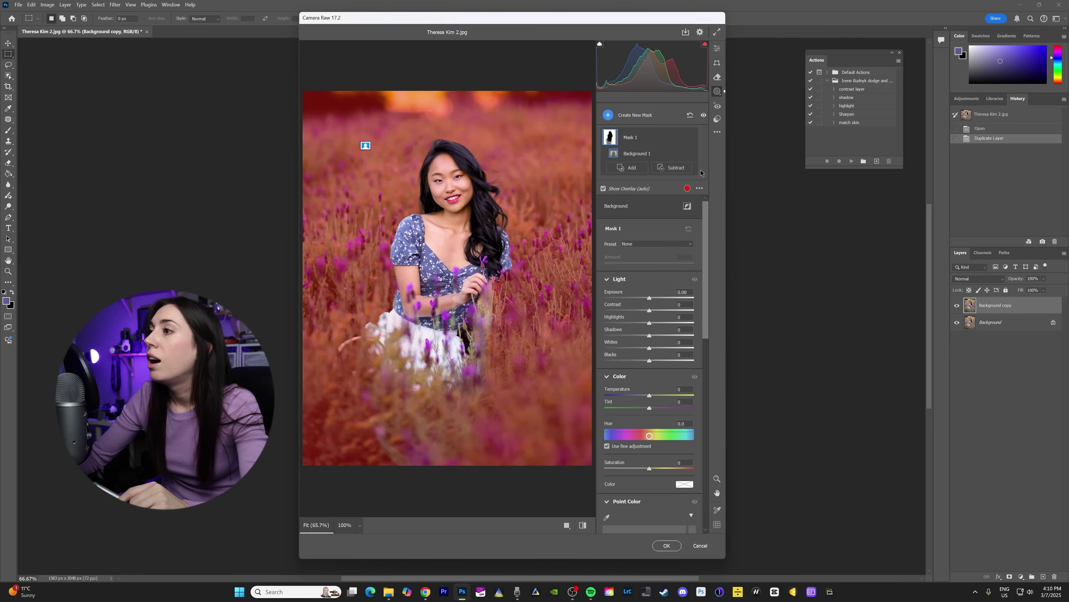
# Cool the masked background by setting Temperature to -46, Tint to -13 and Saturation to +3
pyautogui.moveTo(706, 213); pyautogui.dragTo(706, 252)
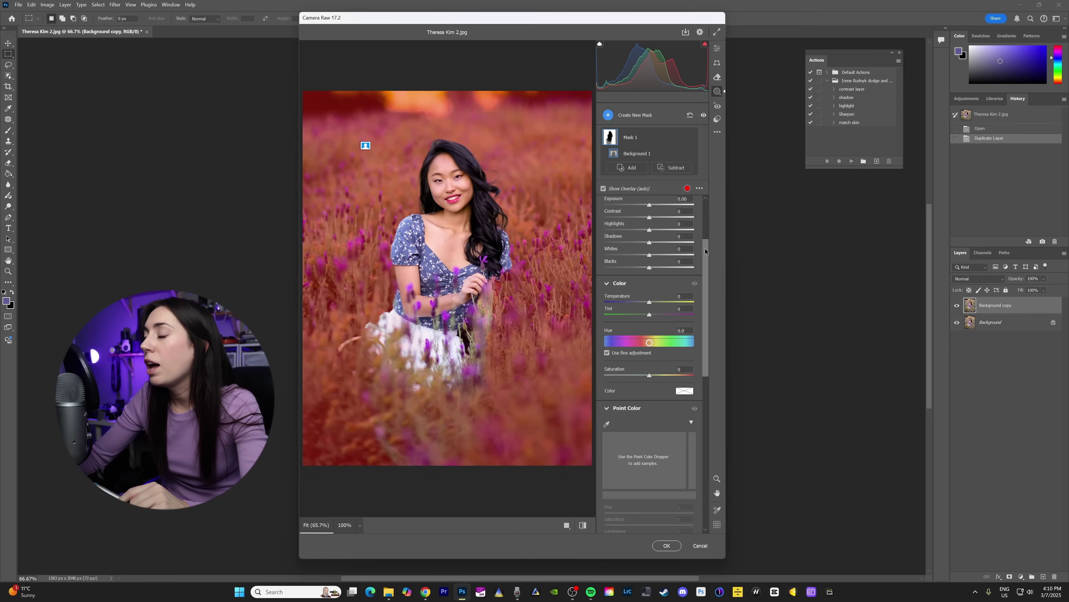
pyautogui.moveTo(650, 303); pyautogui.dragTo(630, 305)
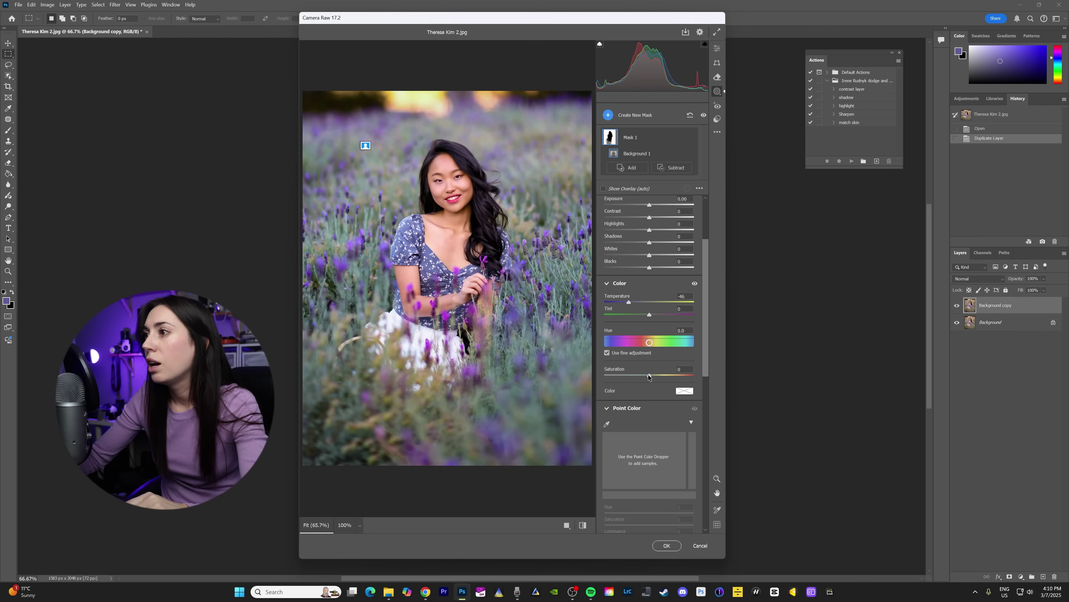
pyautogui.moveTo(650, 315); pyautogui.dragTo(644, 319)
pyautogui.moveTo(650, 375); pyautogui.dragTo(650, 376)
# Set the background mask's Exposure to -0.35, Highlights to -7 and Saturation to +11
pyautogui.moveTo(705, 248); pyautogui.dragTo(644, 229)
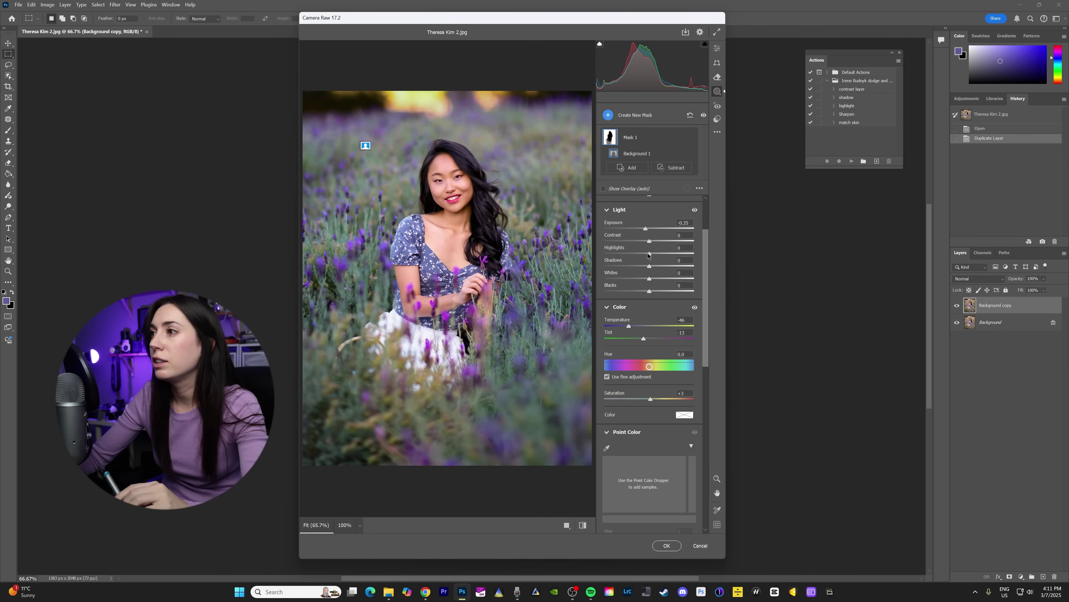
pyautogui.moveTo(649, 253); pyautogui.dragTo(645, 255)
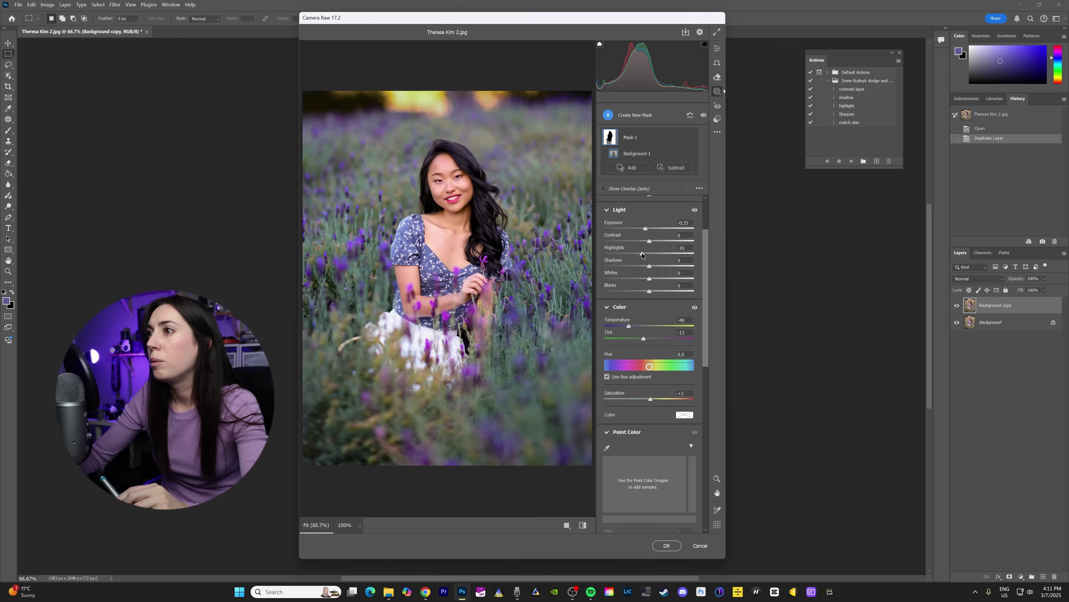
pyautogui.moveTo(645, 256); pyautogui.dragTo(646, 256)
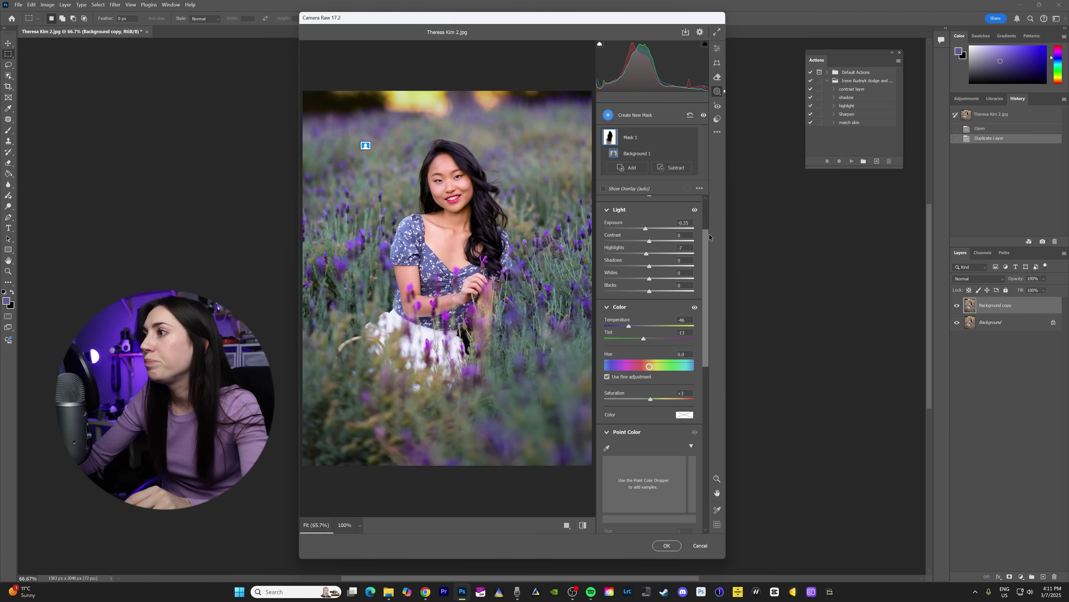
pyautogui.moveTo(650, 399); pyautogui.dragTo(655, 400)
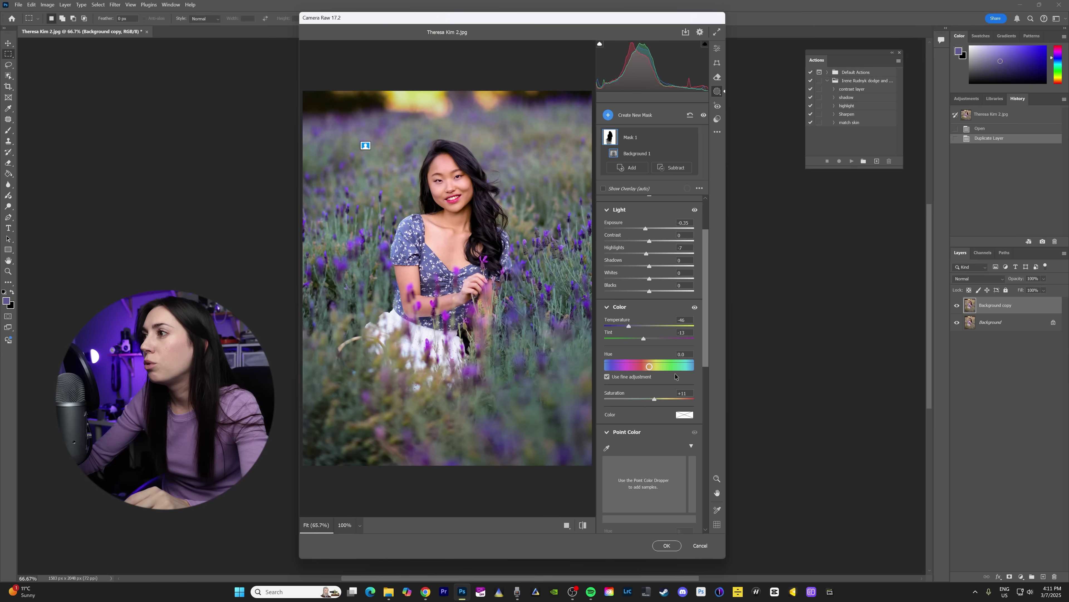
# Raise the midtones of the background mask's green curve slightly, with a point at input 120
pyautogui.moveTo(707, 242); pyautogui.dragTo(703, 392)
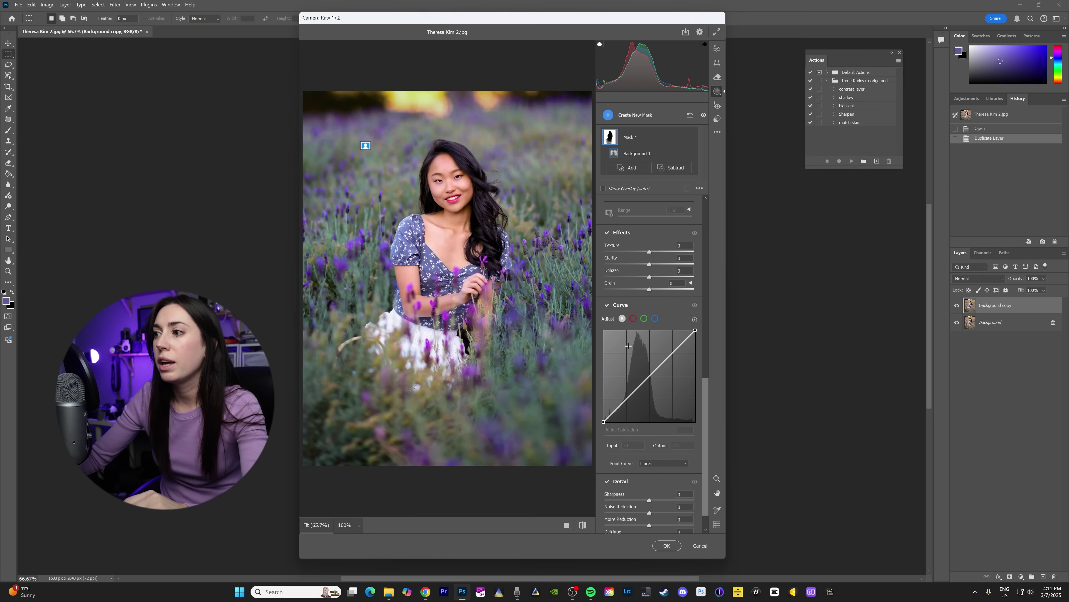
pyautogui.click(644, 319)
pyautogui.scroll(2, 709, 318)
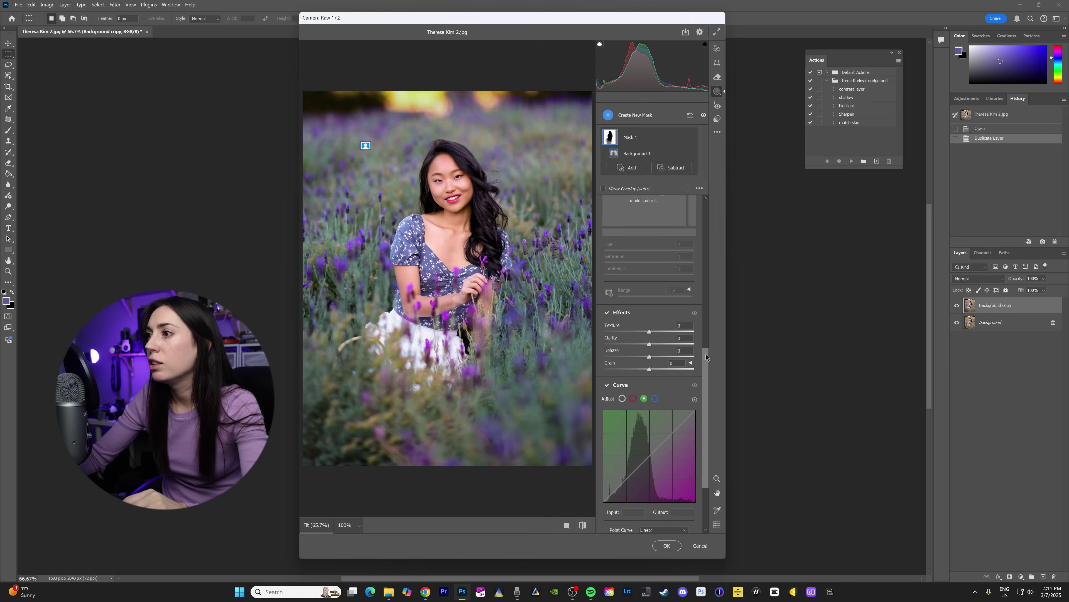
pyautogui.scroll(-2, 670, 386)
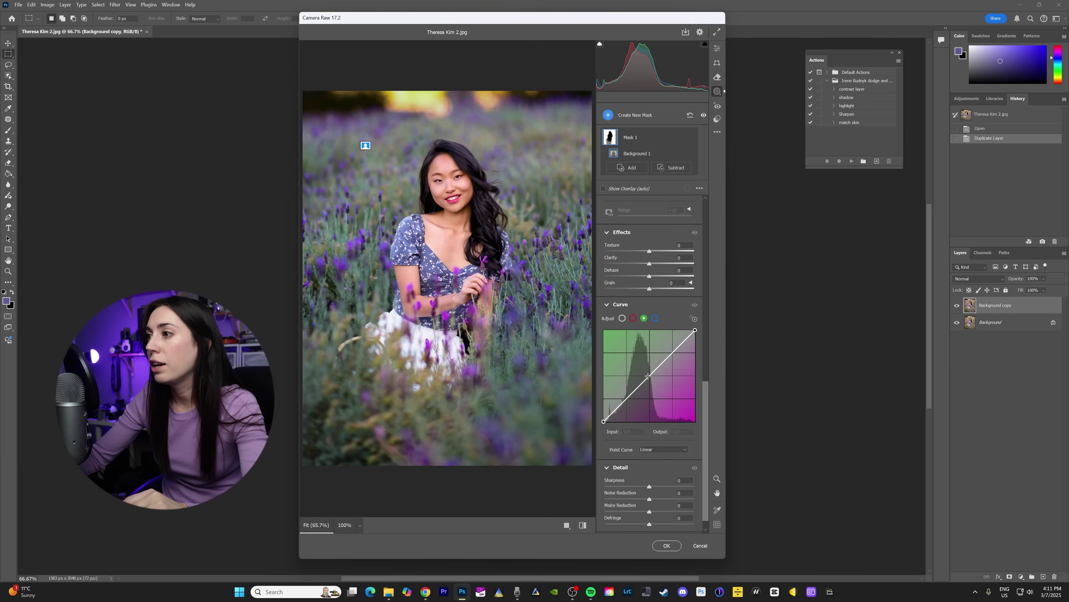
pyautogui.moveTo(647, 378); pyautogui.dragTo(646, 375)
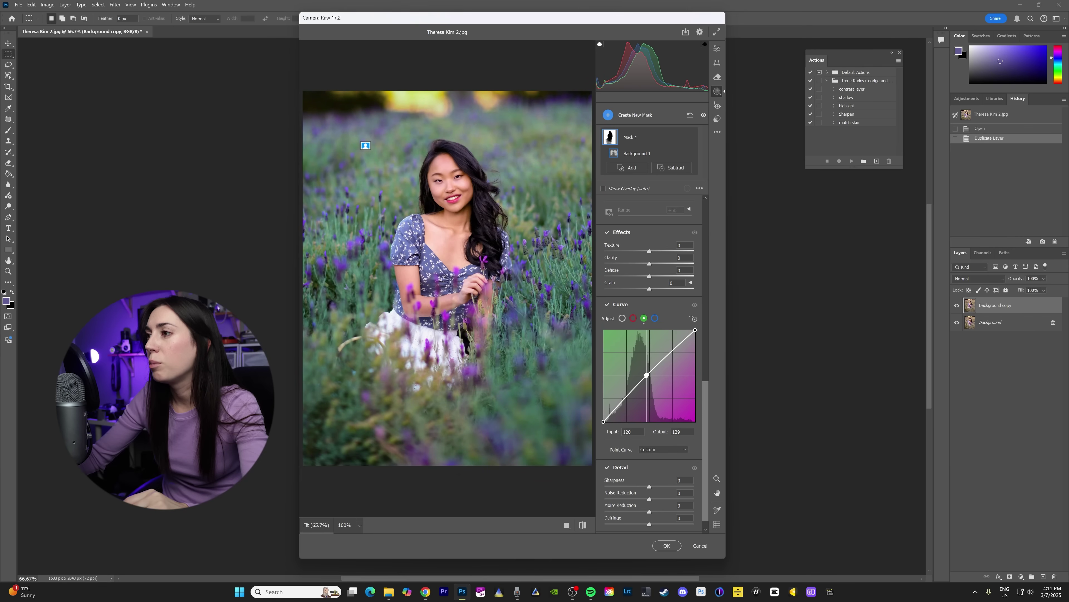
# Add a shadow point to the background mask's blue curve at input 54, output 56
pyautogui.click(654, 318)
pyautogui.scroll(2, 715, 380)
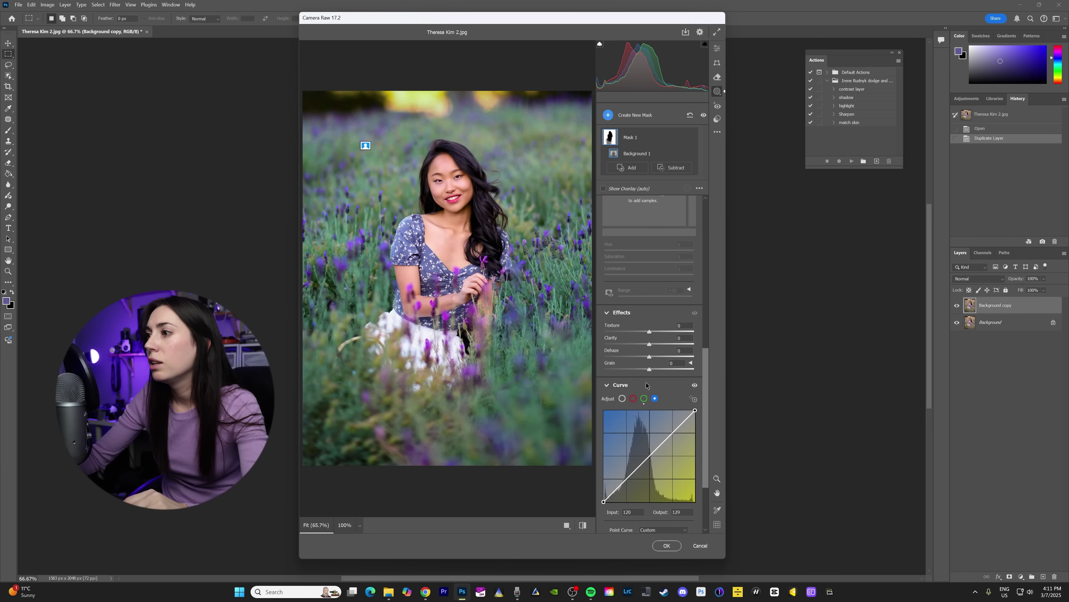
pyautogui.scroll(-2, 716, 380)
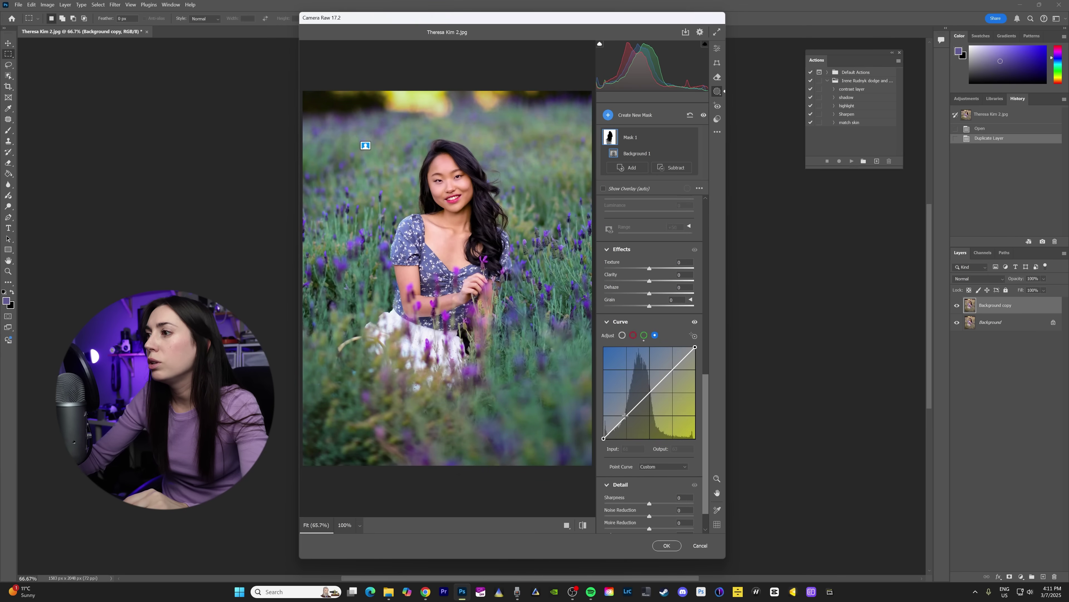
pyautogui.moveTo(625, 416); pyautogui.dragTo(623, 418)
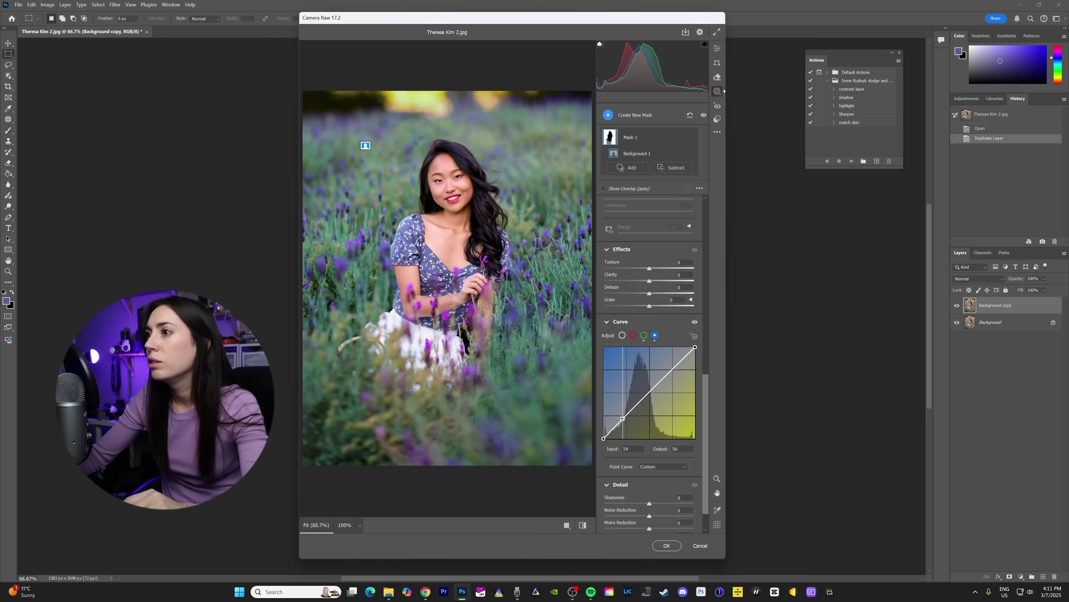
pyautogui.scroll(-1, 704, 415)
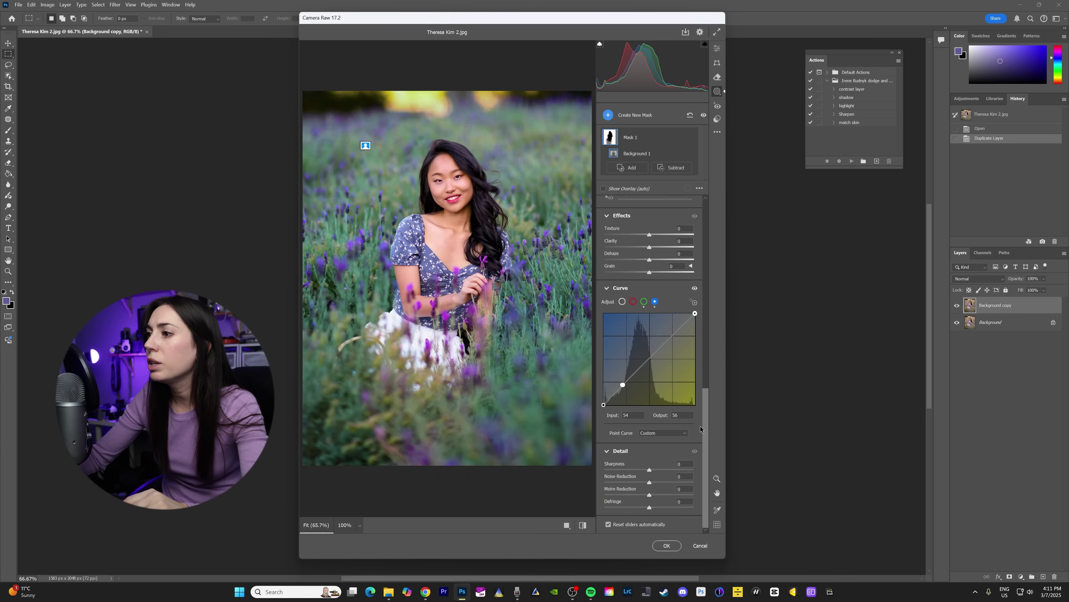
# Compare the edit with the default settings twice, and apply the Camera Raw Filter to the layer copy
pyautogui.scroll(10, 704, 400)
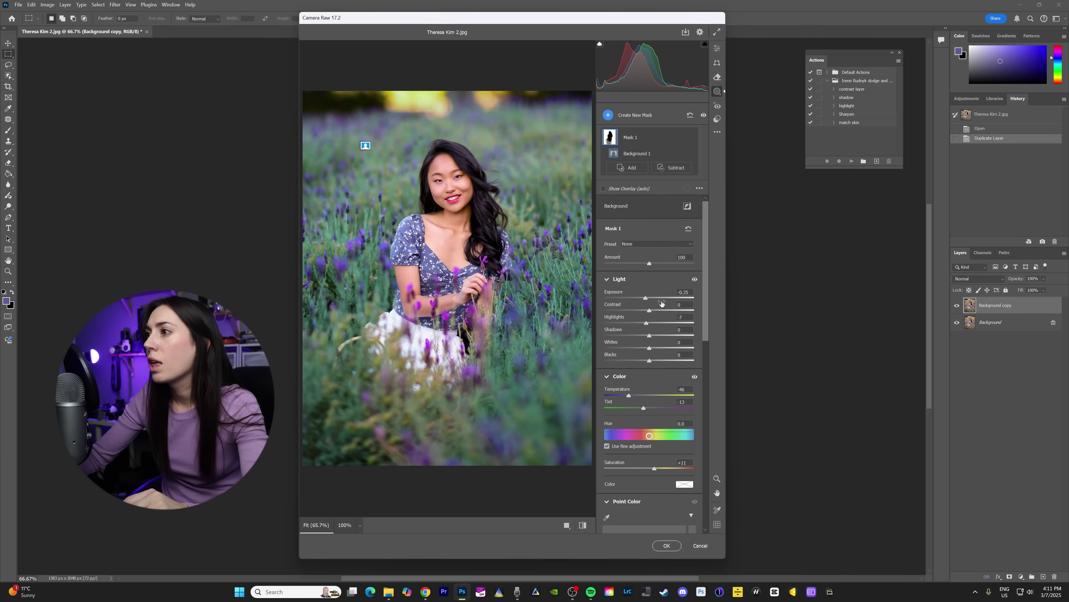
pyautogui.click(583, 526)
pyautogui.click(582, 526)
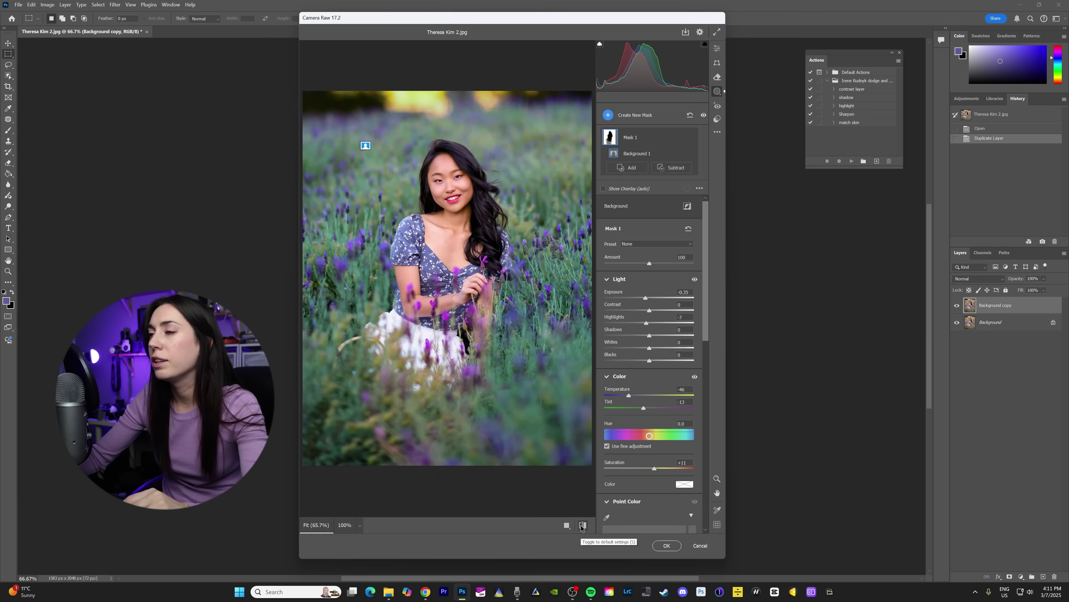
pyautogui.click(582, 526)
pyautogui.click(582, 526)
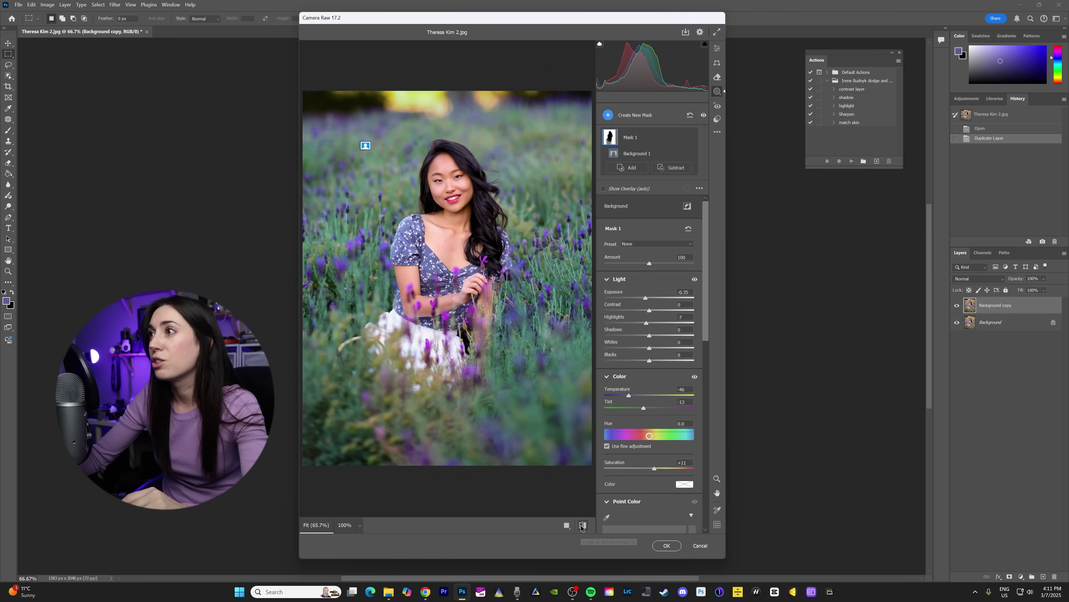
pyautogui.click(666, 545)
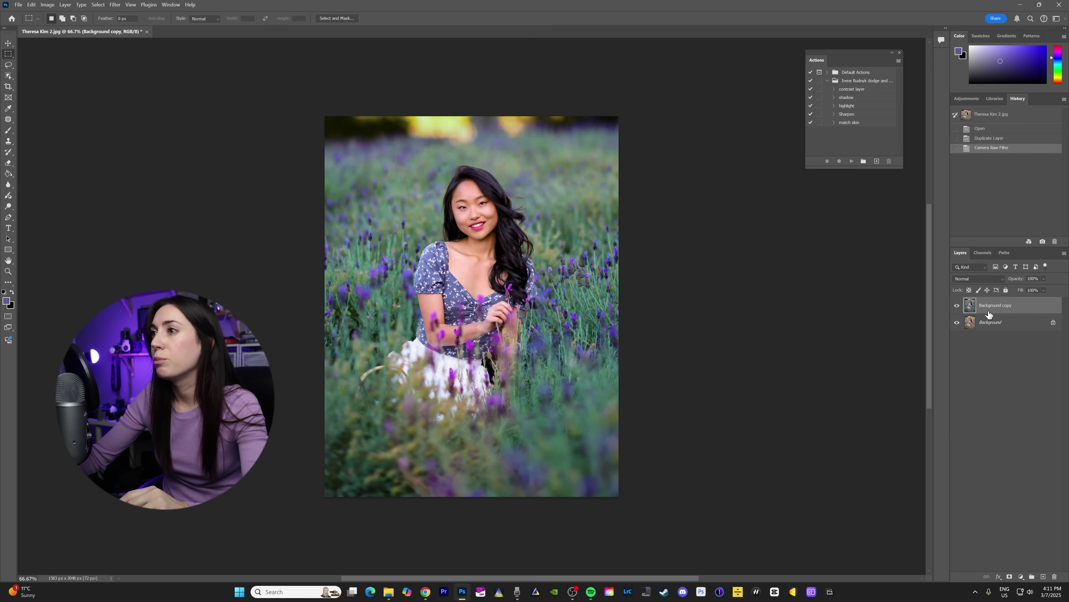
# Compare the photo before and after by hiding and showing the Background copy layer twice
pyautogui.click(956, 307)
pyautogui.click(956, 307)
pyautogui.click(956, 306)
pyautogui.click(956, 307)
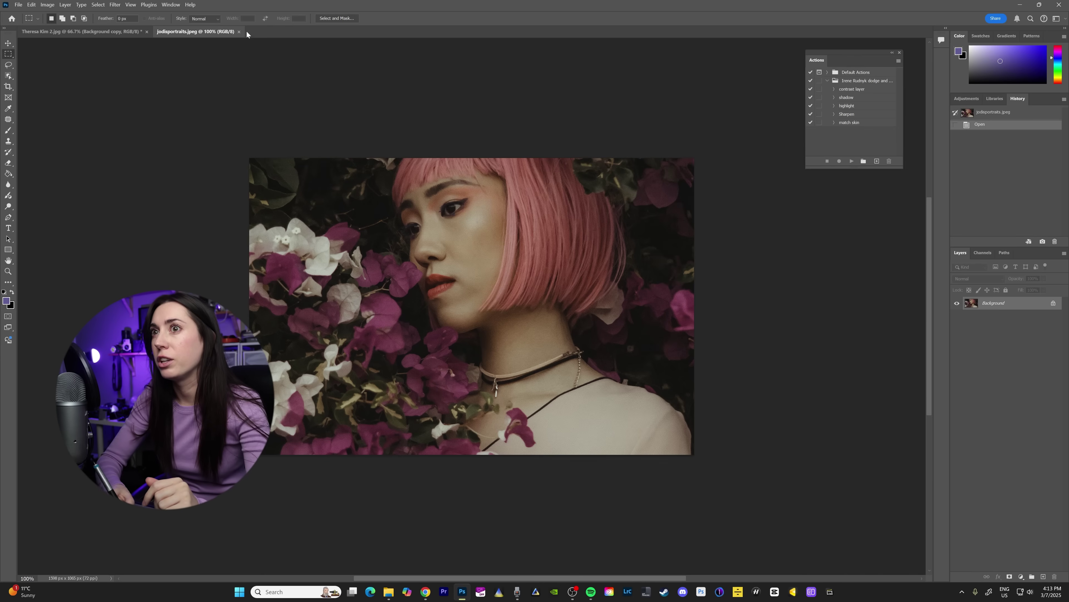
# Choose the Patch tool and duplicate the Background layer of the pink-haired portrait
pyautogui.click(8, 120)
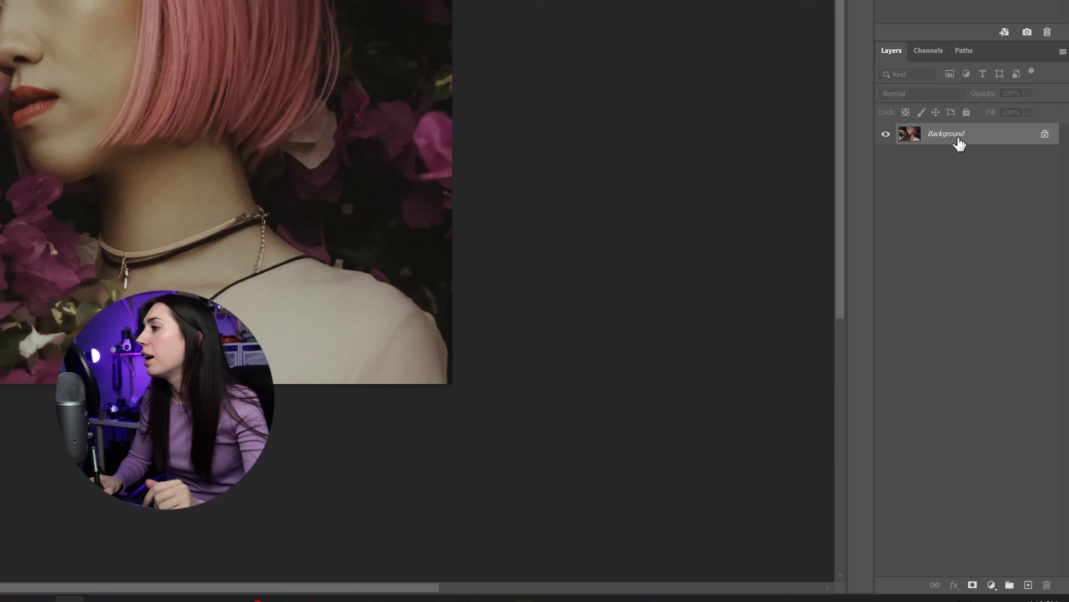
pyautogui.moveTo(1002, 309); pyautogui.dragTo(1021, 595)
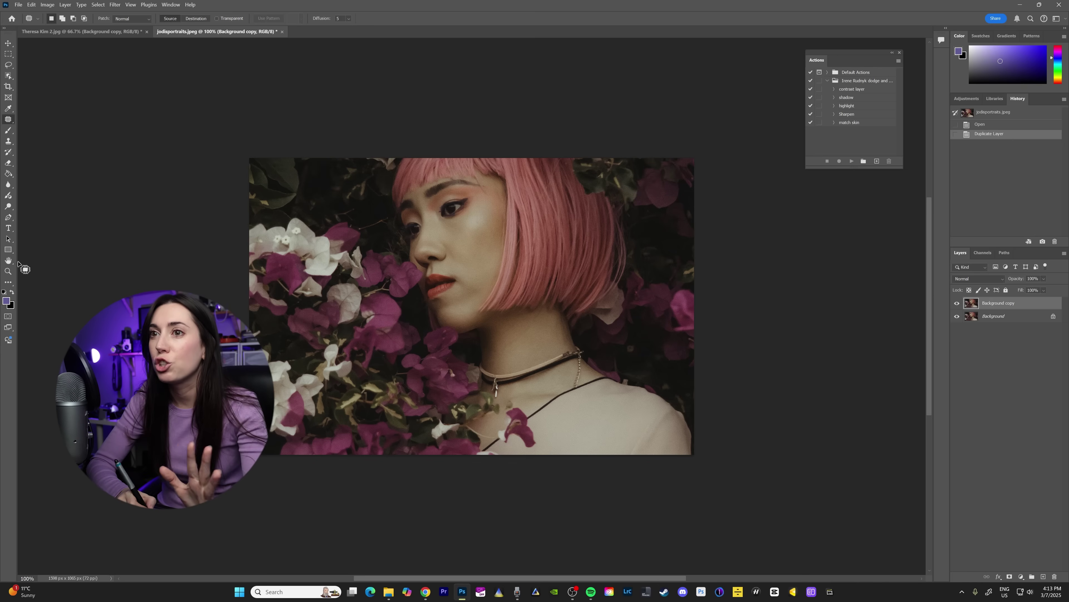
# Examine the neck, necklaces and shoulder at 300%, and return to the whole portrait at 100%
pyautogui.click(8, 271)
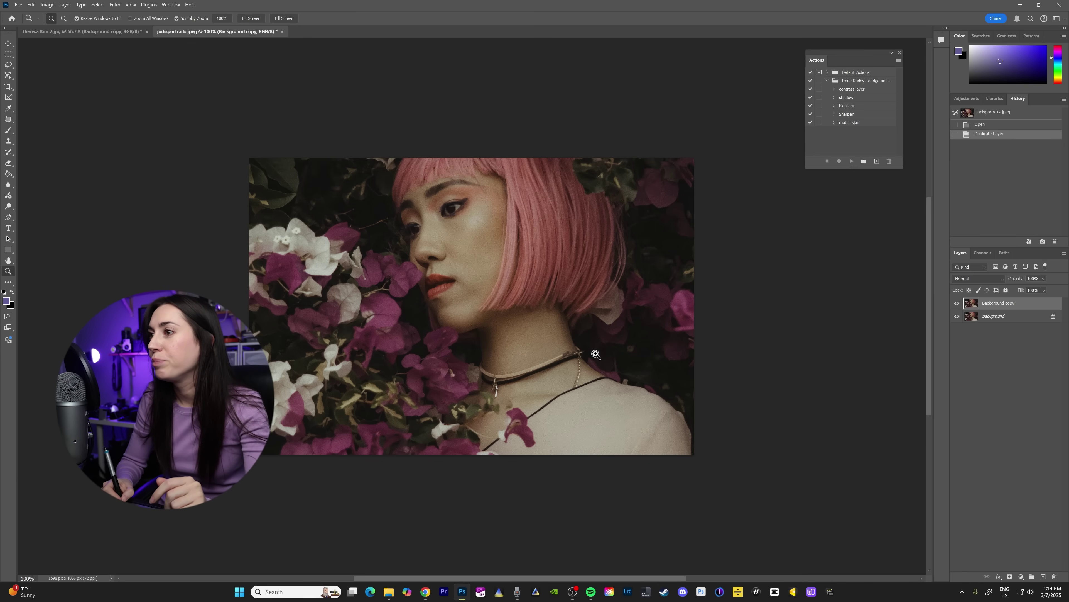
pyautogui.click(586, 359)
pyautogui.click(586, 358)
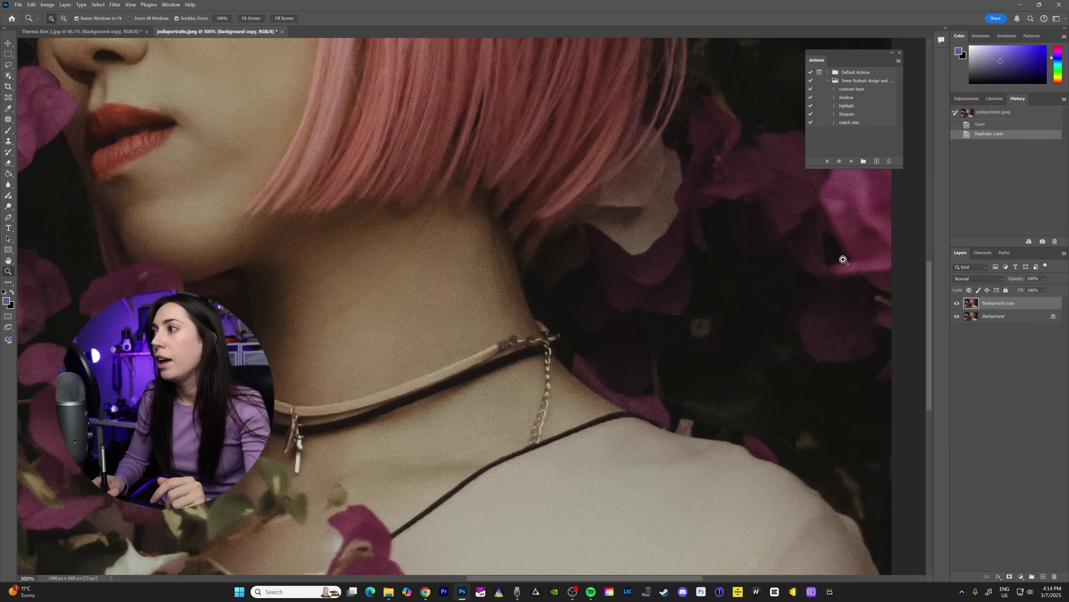
pyautogui.moveTo(930, 275)
pyautogui.mouseDown()
pyautogui.moveTo(929, 309)
pyautogui.moveTo(931, 234)
pyautogui.moveTo(931, 271)
pyautogui.mouseUp()
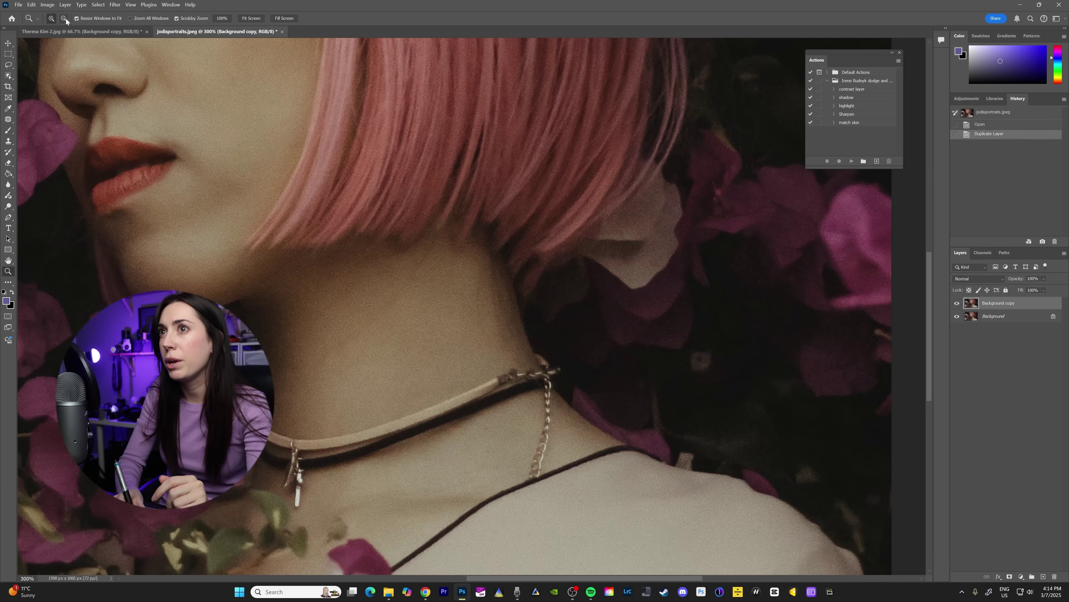
pyautogui.keyDown('alt'); pyautogui.click(378, 232); pyautogui.keyUp('alt')
pyautogui.keyDown('alt'); pyautogui.click(361, 192); pyautogui.keyUp('alt')
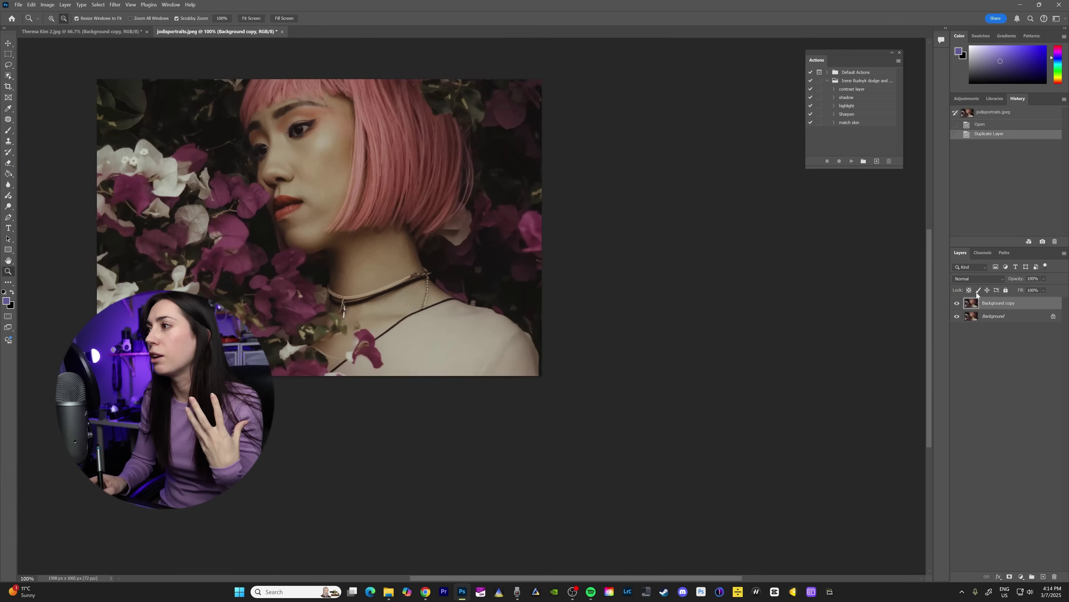
pyautogui.moveTo(926, 289); pyautogui.dragTo(933, 276)
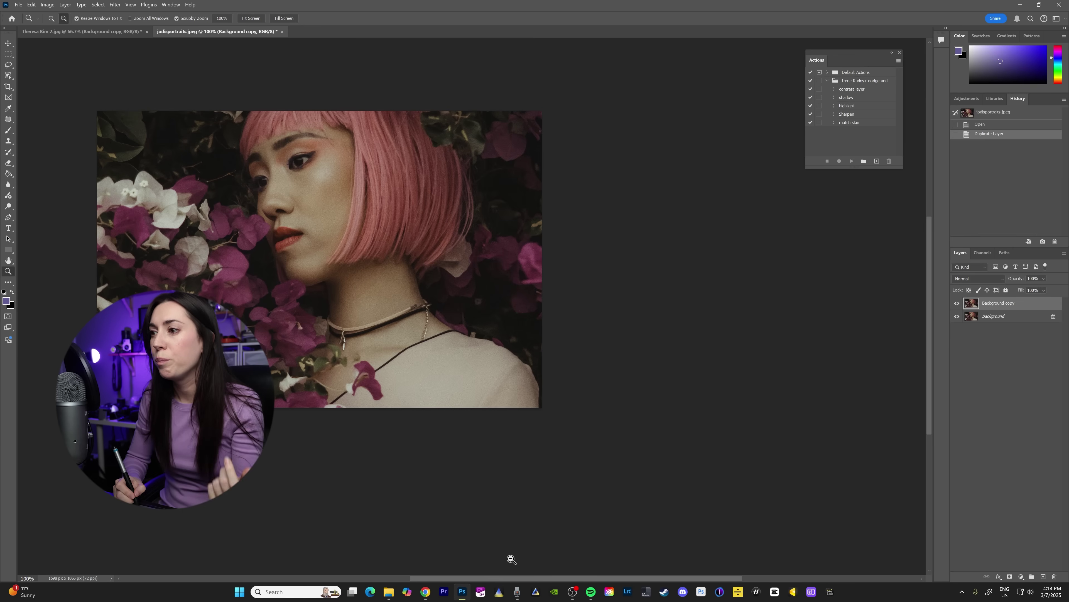
pyautogui.moveTo(495, 579); pyautogui.dragTo(456, 579)
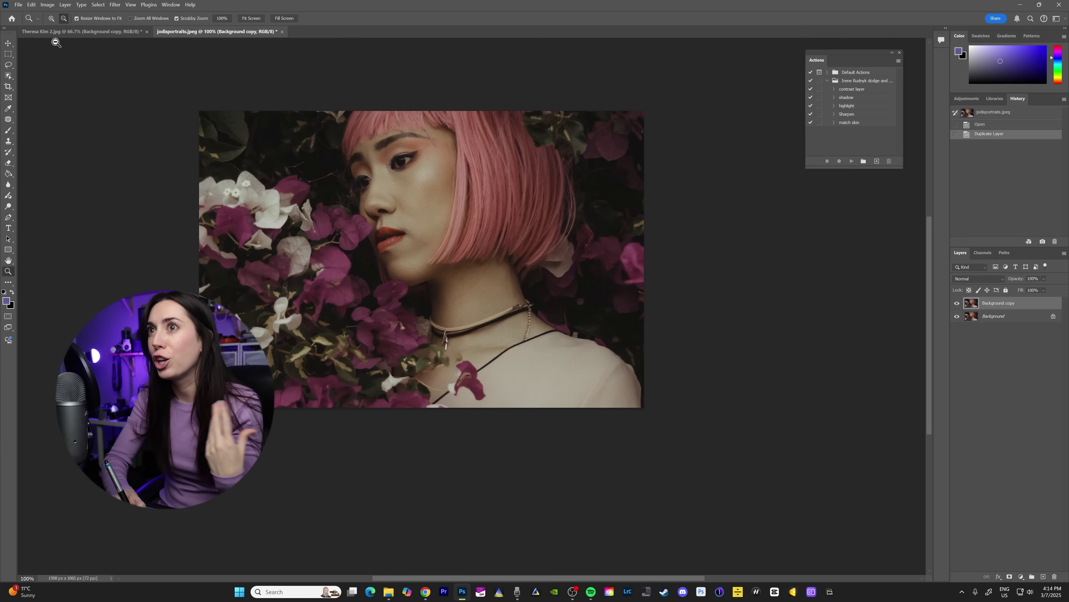
pyautogui.click(51, 18)
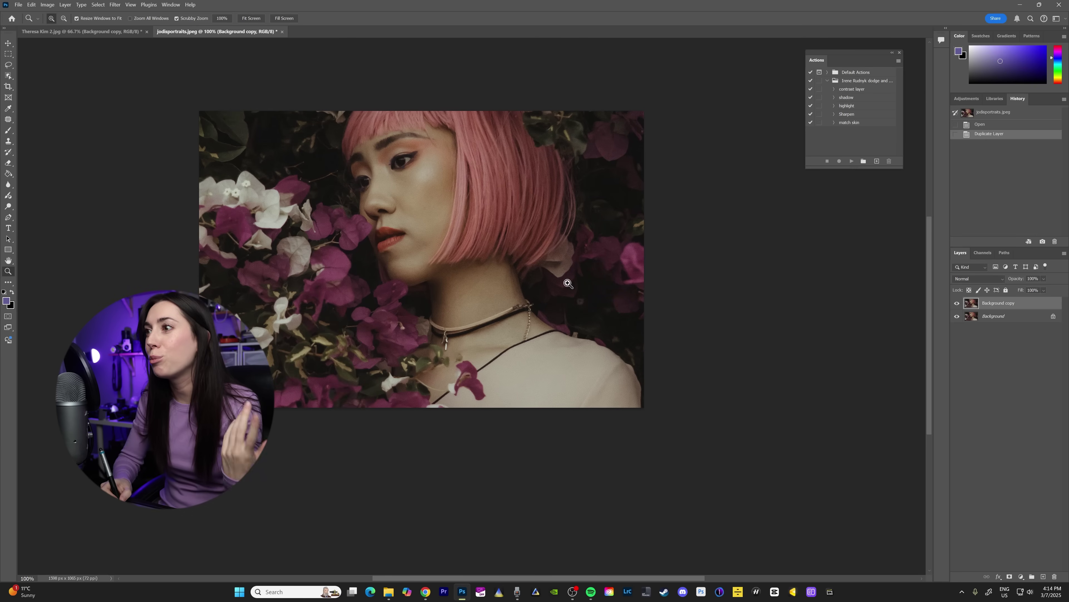
# Lasso the necklace's clasp and hanging chain at the back of the neck on the Background copy layer
pyautogui.click(545, 303)
pyautogui.click(526, 290)
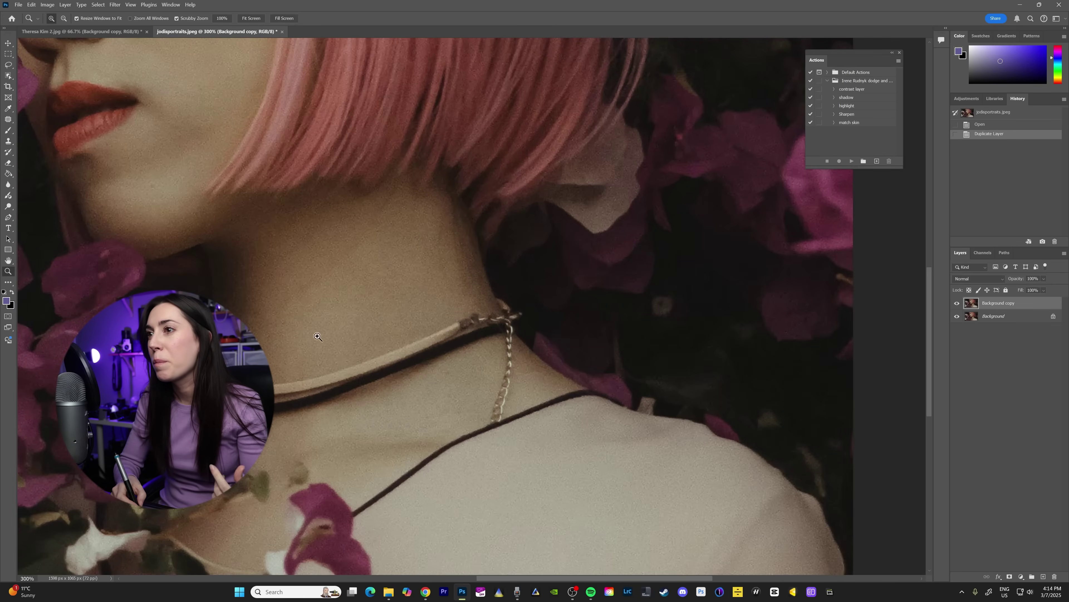
pyautogui.click(8, 66)
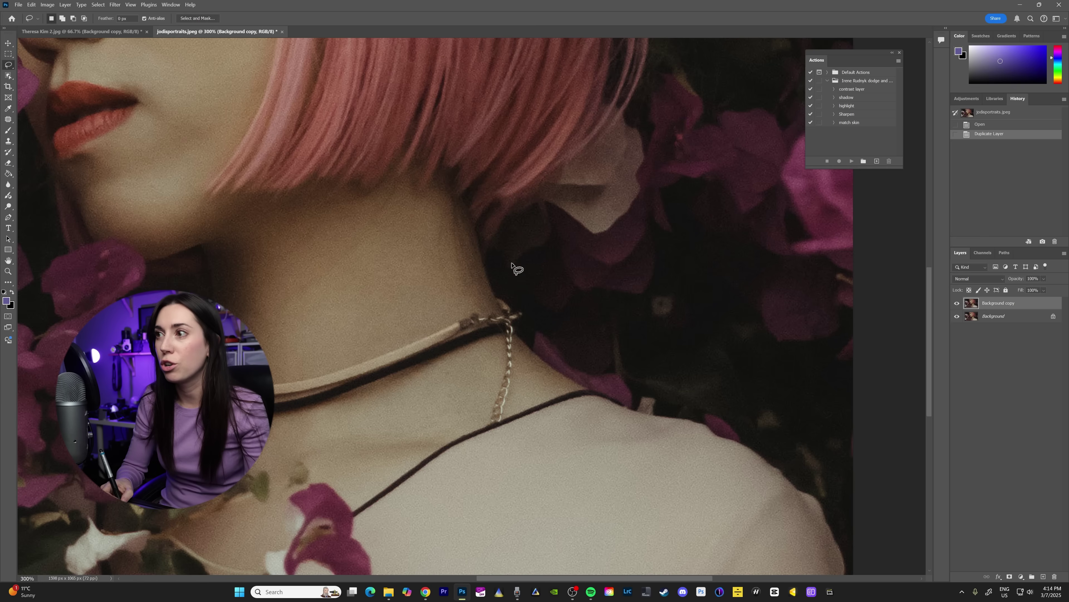
pyautogui.moveTo(504, 295)
pyautogui.mouseDown()
pyautogui.moveTo(455, 317)
pyautogui.moveTo(452, 329)
pyautogui.moveTo(501, 327)
pyautogui.moveTo(489, 424)
pyautogui.moveTo(508, 409)
pyautogui.moveTo(514, 347)
pyautogui.mouseUp()
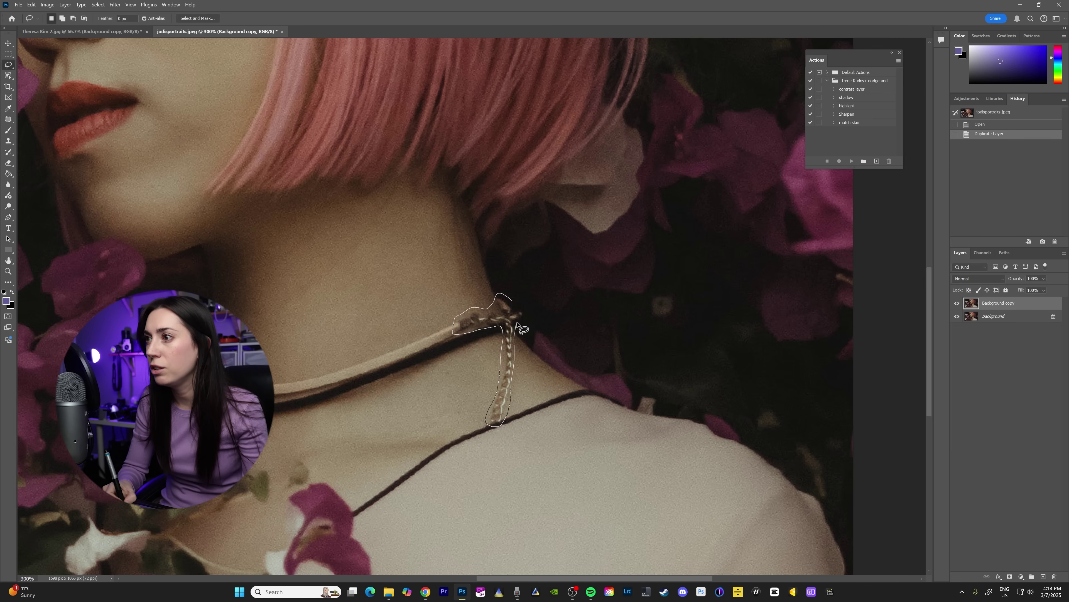
pyautogui.moveTo(525, 310); pyautogui.dragTo(522, 309)
# Remove the selected clasp and chain with a Generative Fill without a prompt, and keep the third variation
pyautogui.rightClick(503, 314)
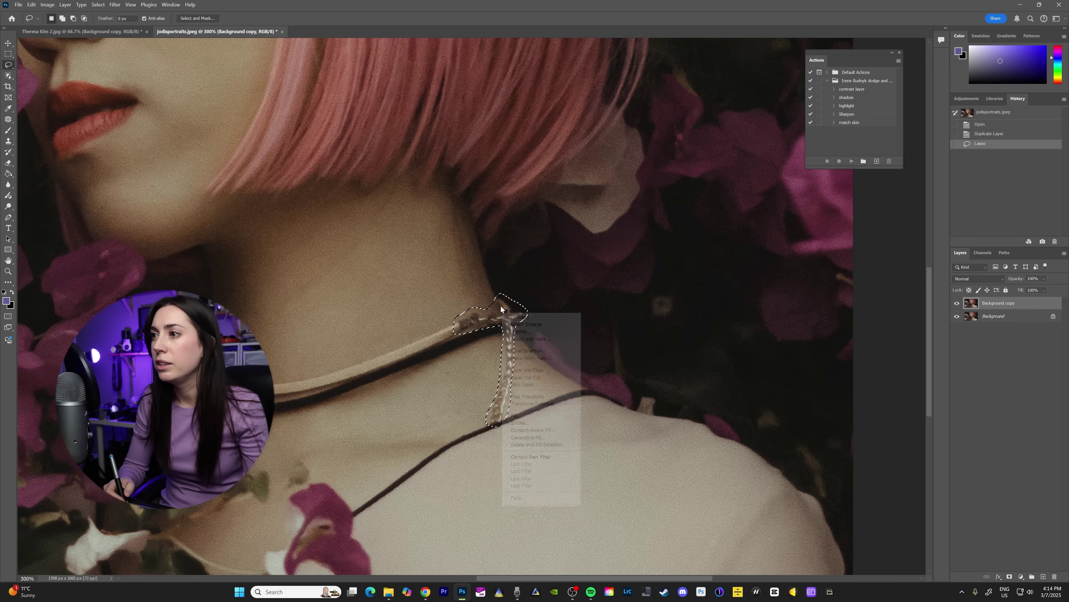
pyautogui.click(526, 437)
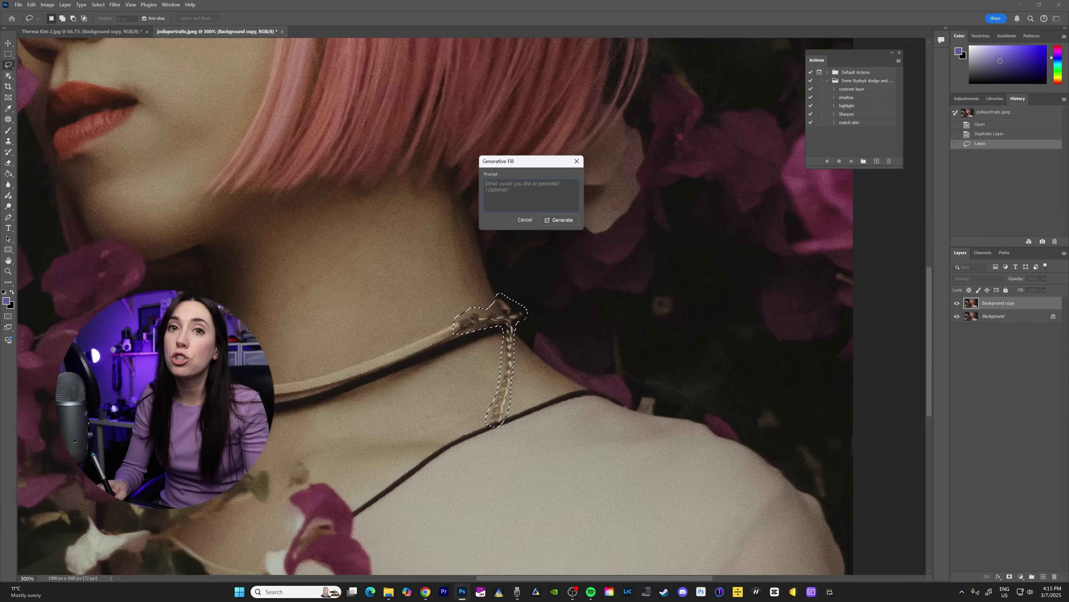
pyautogui.click(556, 222)
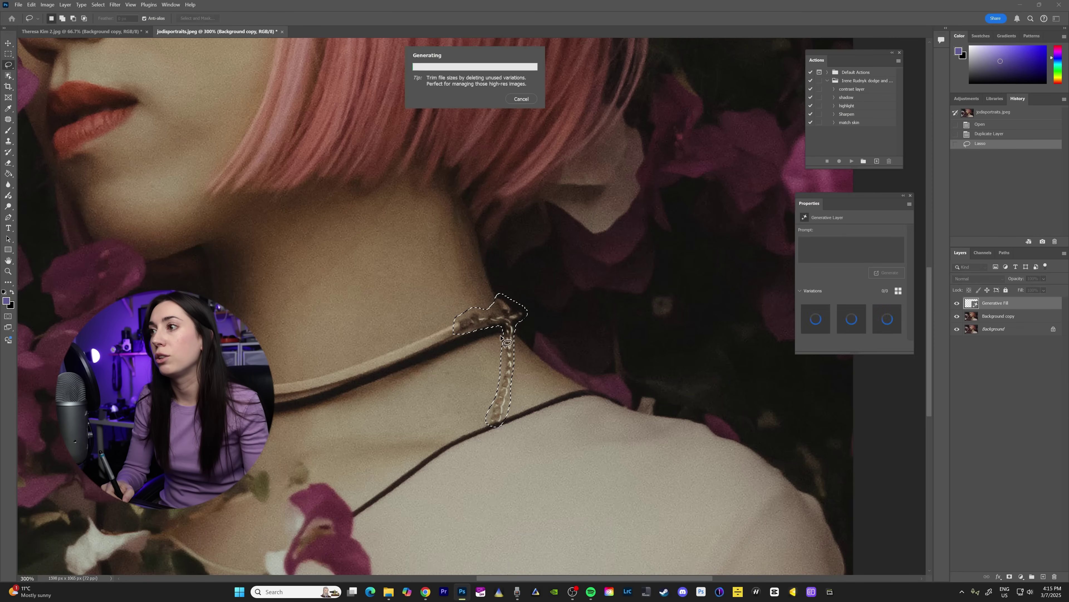
pyautogui.moveTo(853, 322)
pyautogui.click(887, 321)
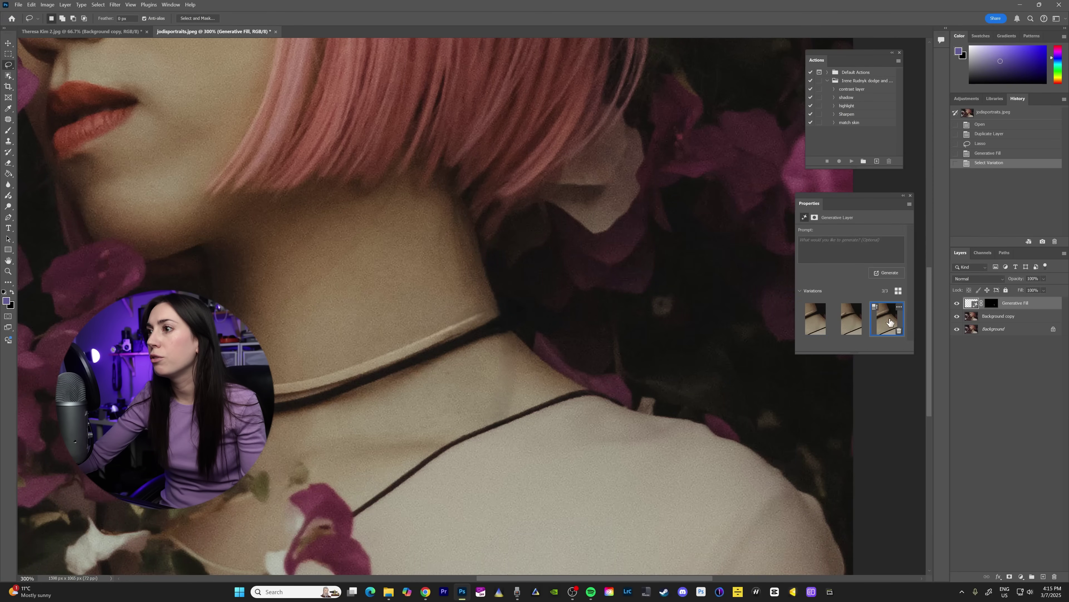
pyautogui.click(851, 322)
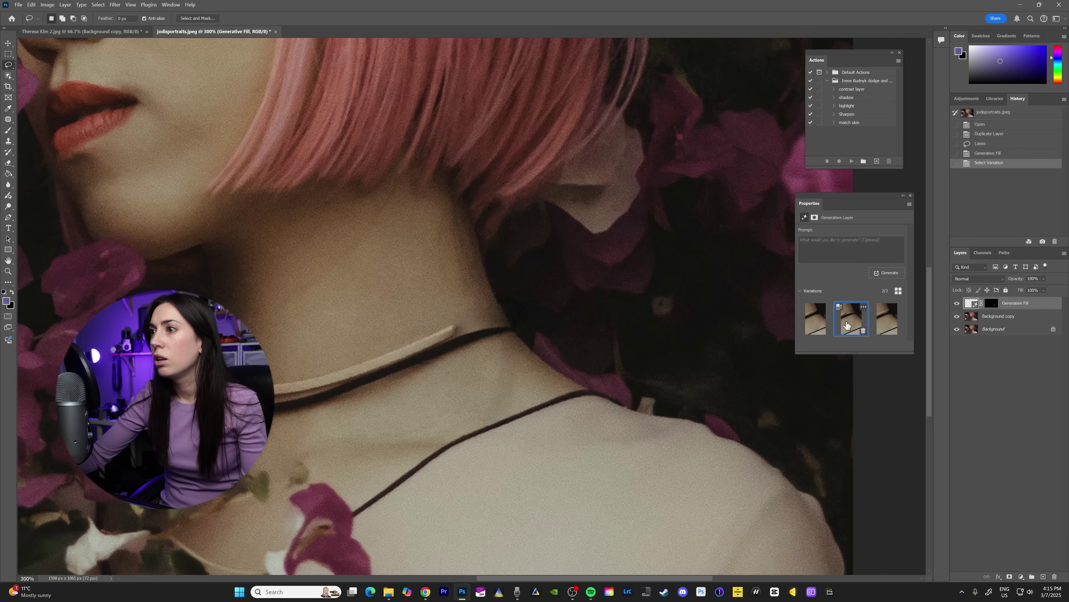
pyautogui.click(812, 323)
pyautogui.click(874, 321)
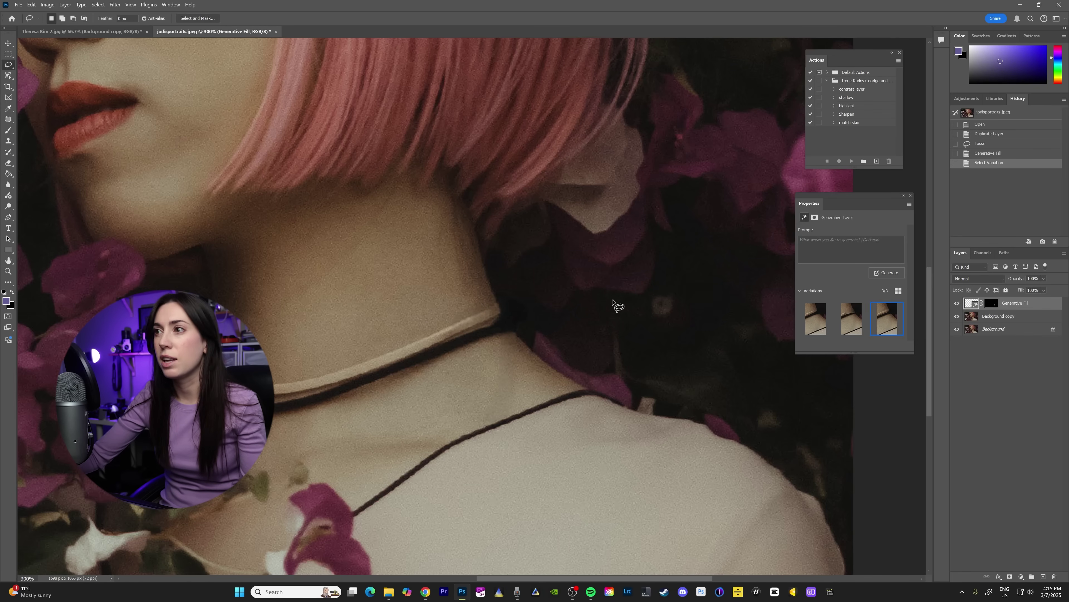
pyautogui.click(911, 196)
# Compare the whole portrait with and without the necklace cleanup by hiding and showing the Generative Fill layer
pyautogui.click(6, 272)
pyautogui.click(63, 18)
pyautogui.click(239, 231)
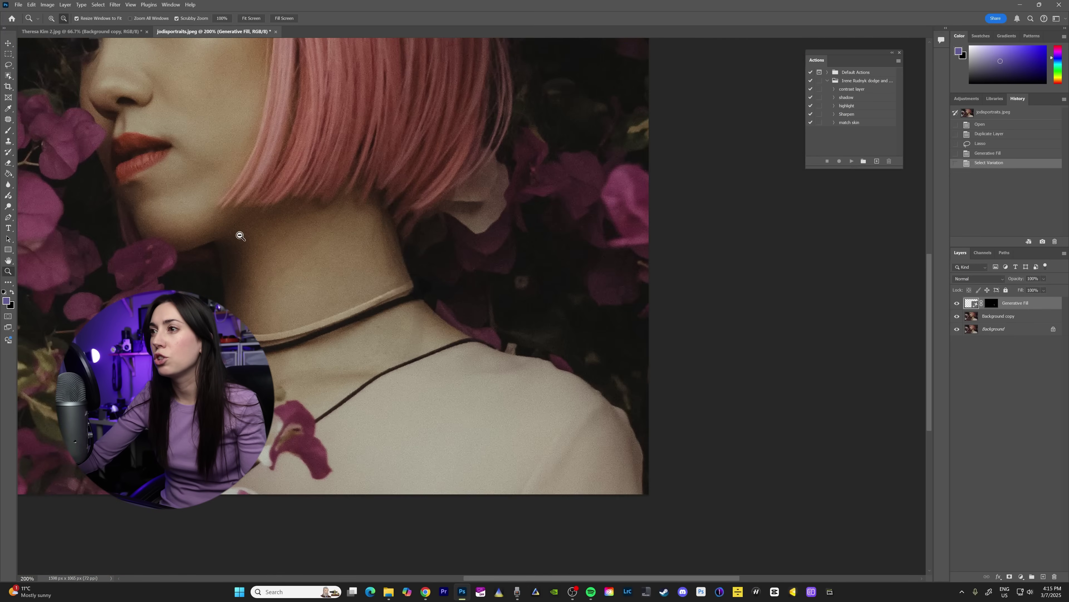
pyautogui.hscroll(-3, 769, 327)
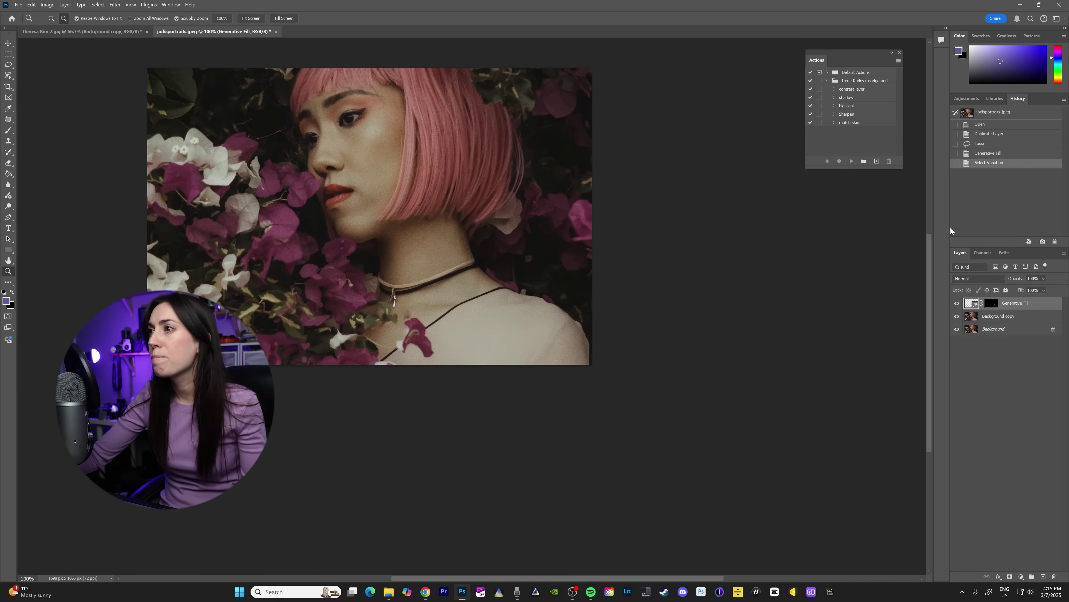
pyautogui.scroll(2, 930, 267)
pyautogui.click(955, 304)
pyautogui.click(955, 304)
pyautogui.click(955, 304)
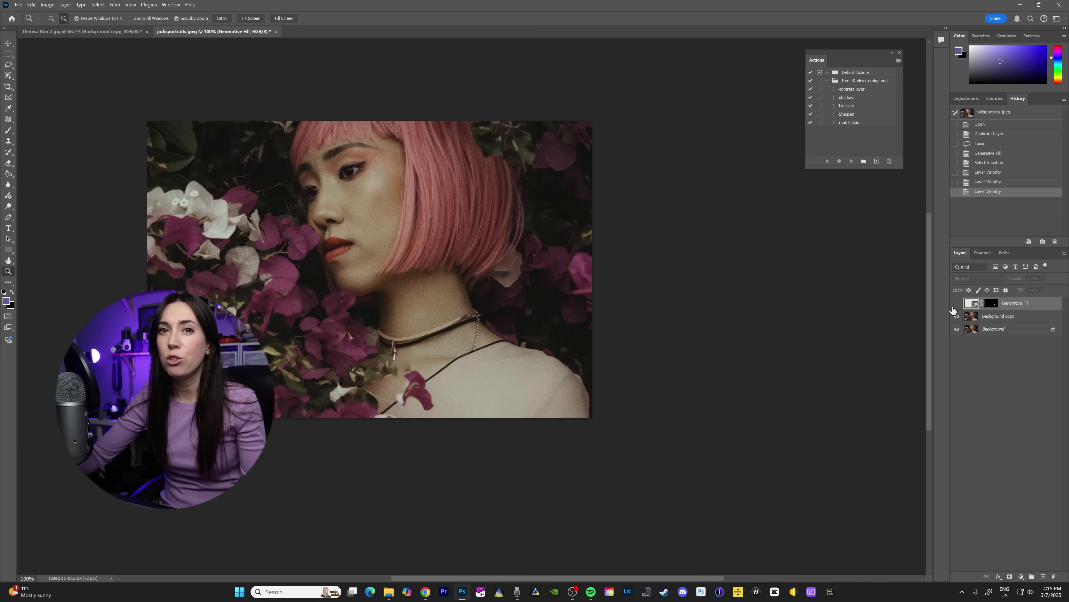
pyautogui.click(955, 309)
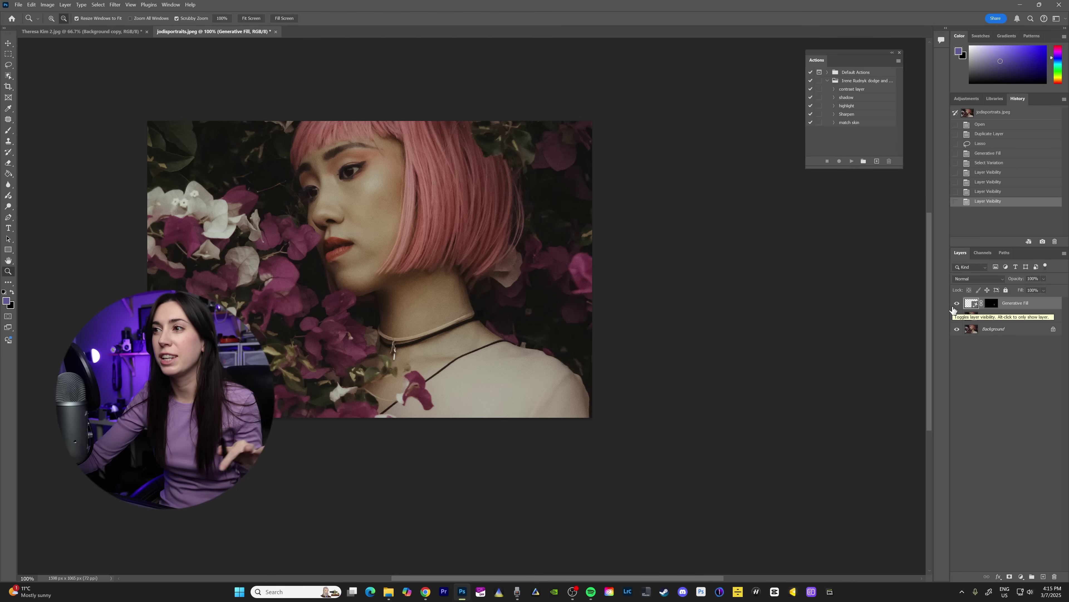
pyautogui.click(955, 309)
pyautogui.click(954, 309)
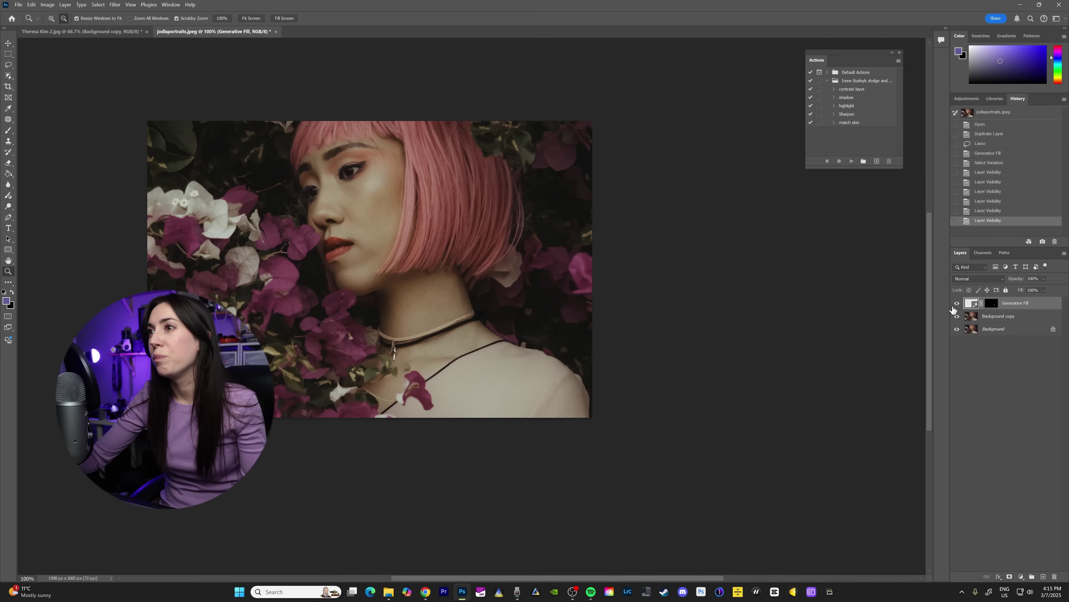
# Try a Generative Fill without a prompt on a lassoed area of stray strands and hairline at the temple, on the Background copy layer
pyautogui.click(52, 19)
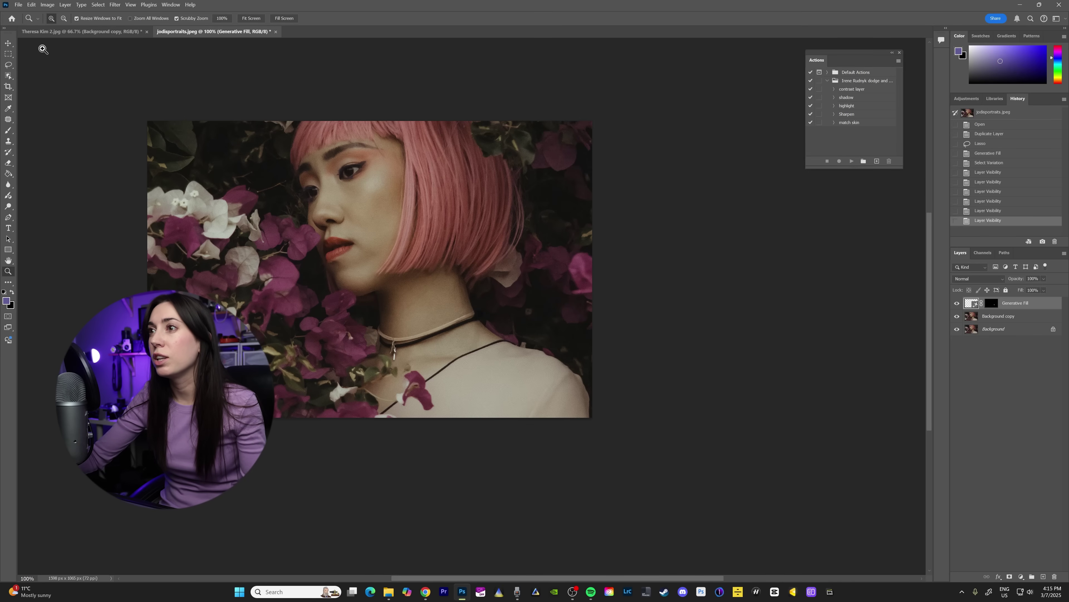
pyautogui.click(376, 132)
pyautogui.click(371, 131)
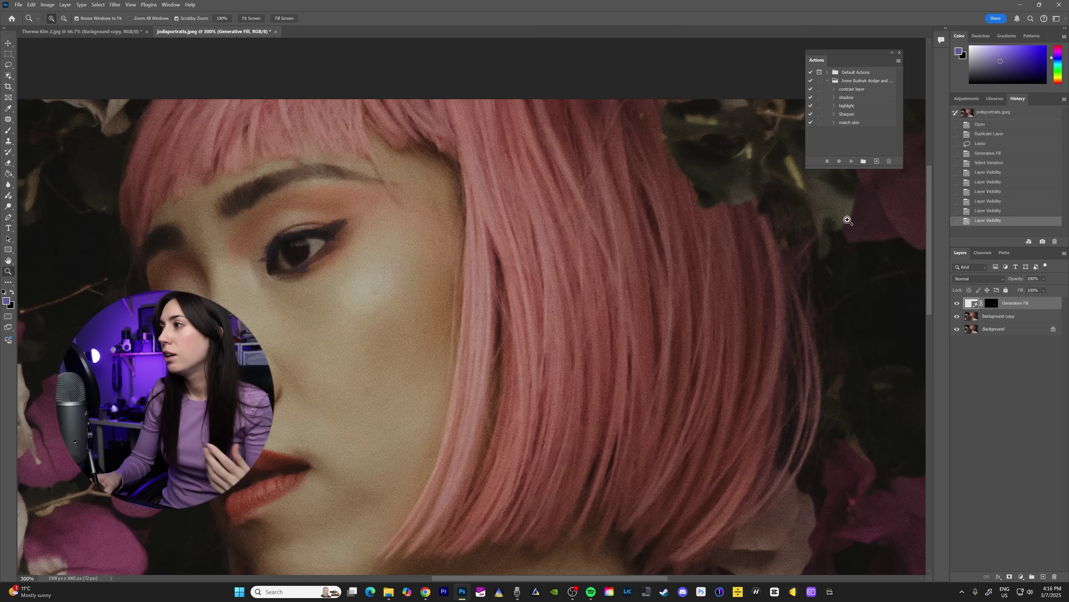
pyautogui.click(970, 316)
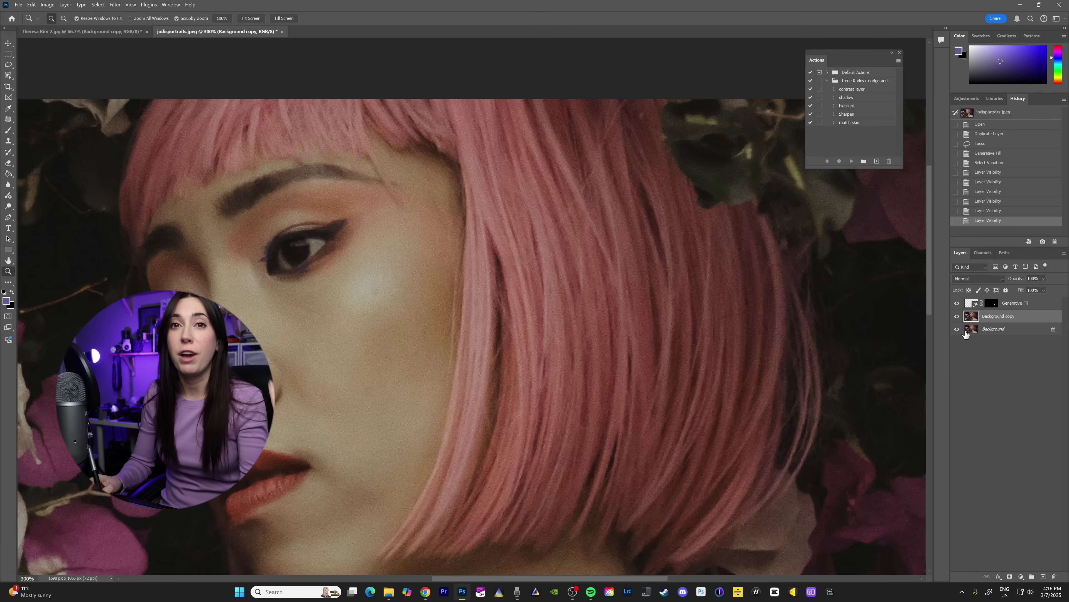
pyautogui.click(8, 64)
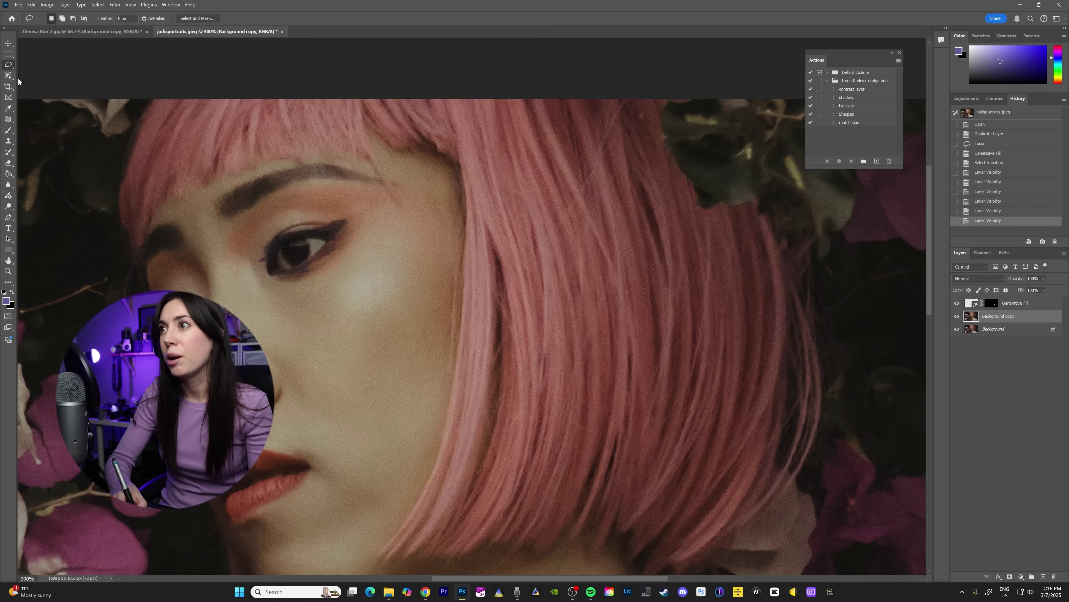
pyautogui.moveTo(388, 138)
pyautogui.mouseDown()
pyautogui.moveTo(363, 116)
pyautogui.moveTo(366, 158)
pyautogui.moveTo(386, 195)
pyautogui.moveTo(403, 208)
pyautogui.moveTo(383, 155)
pyautogui.moveTo(419, 163)
pyautogui.moveTo(446, 236)
pyautogui.moveTo(465, 247)
pyautogui.moveTo(464, 159)
pyautogui.moveTo(405, 134)
pyautogui.mouseUp()
pyautogui.rightClick(445, 178)
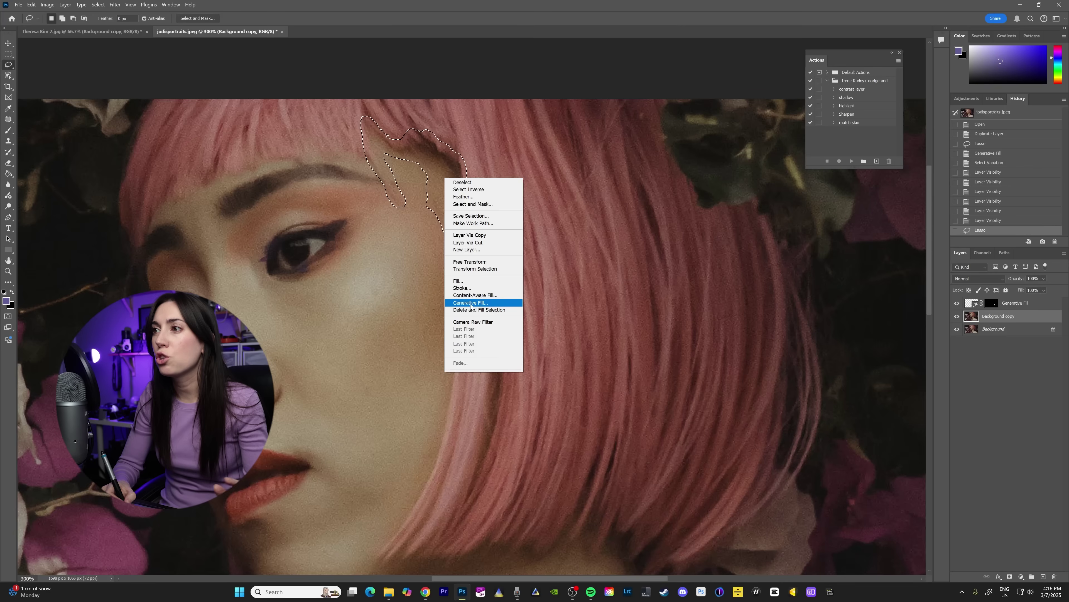
pyautogui.click(485, 303)
pyautogui.click(560, 220)
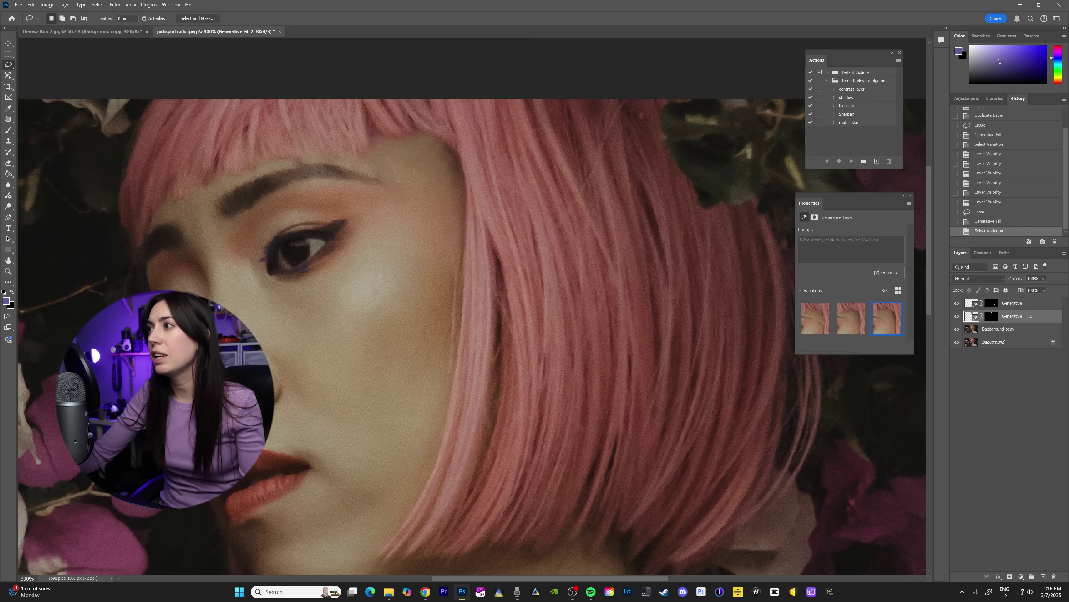
# Try regenerating the temple area with the prompt "add hair", and choose the third variation
pyautogui.click(800, 239)
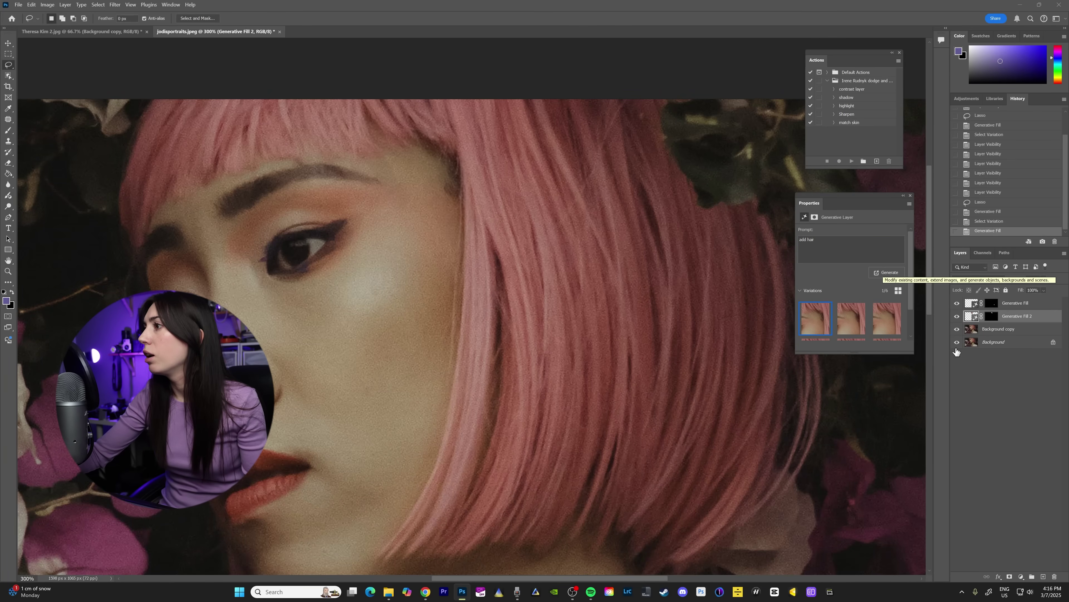
pyautogui.click(851, 318)
pyautogui.click(888, 318)
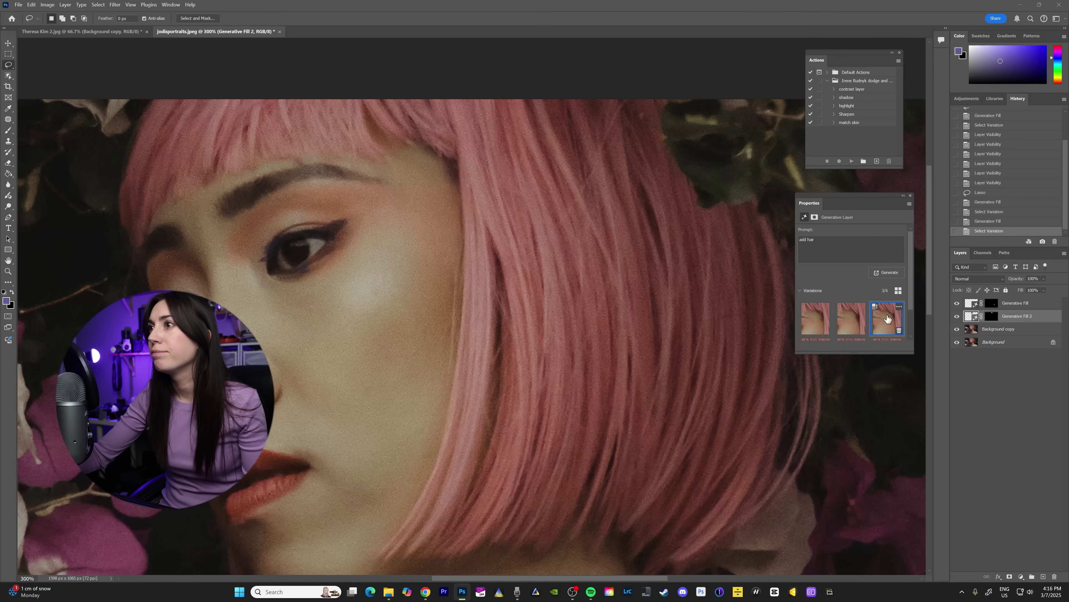
pyautogui.click(910, 195)
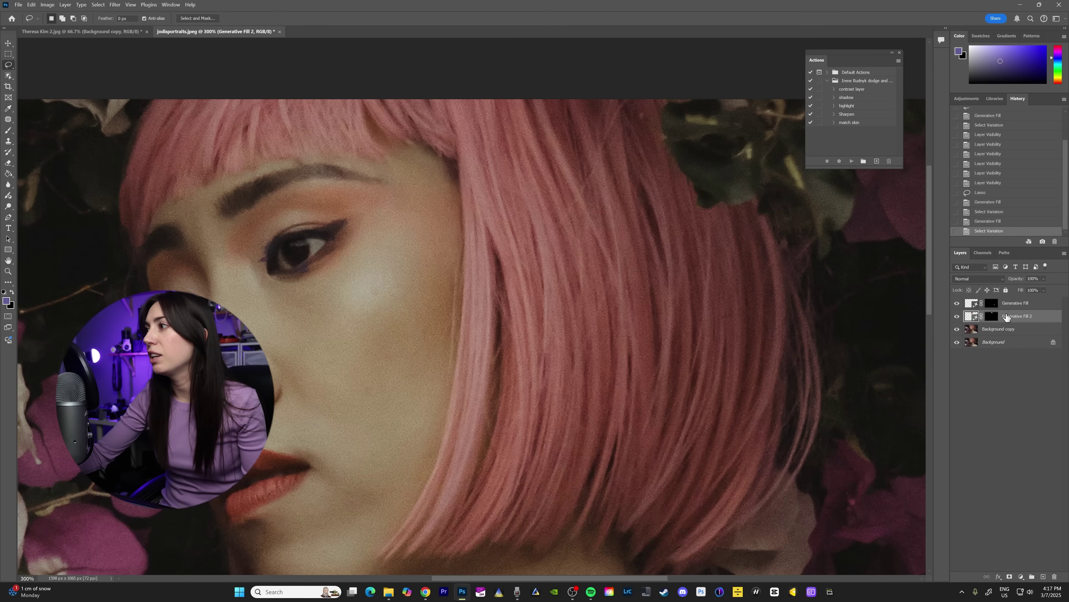
# Delete the Generative Fill 2 layer, and merge the Generative Fill layer with Background copy
pyautogui.click(956, 317)
pyautogui.click(956, 317)
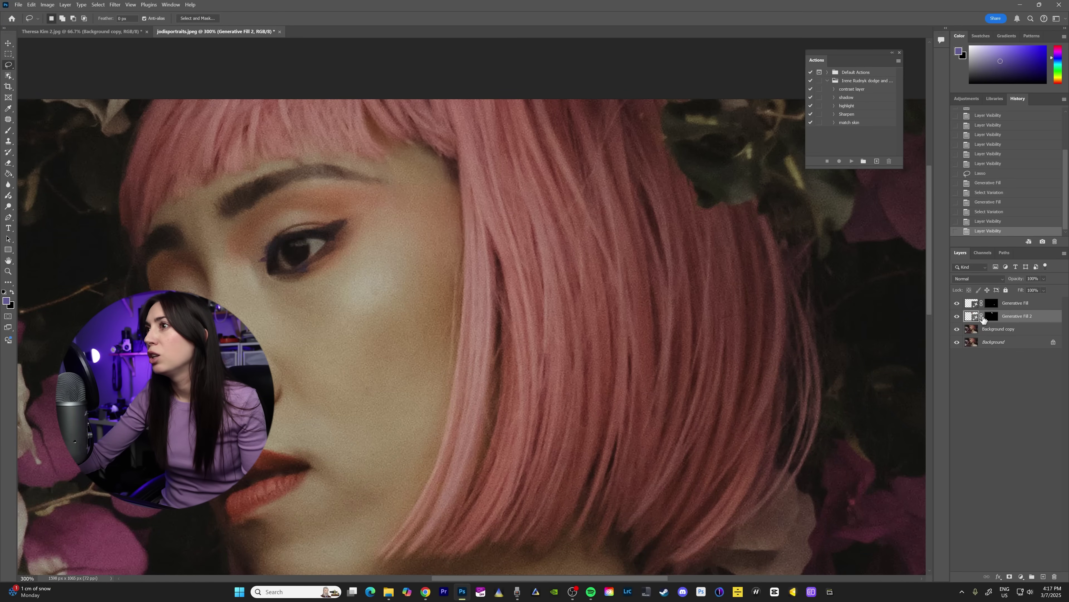
pyautogui.press('Delete')
pyautogui.hotkey('ctrl', 'e')
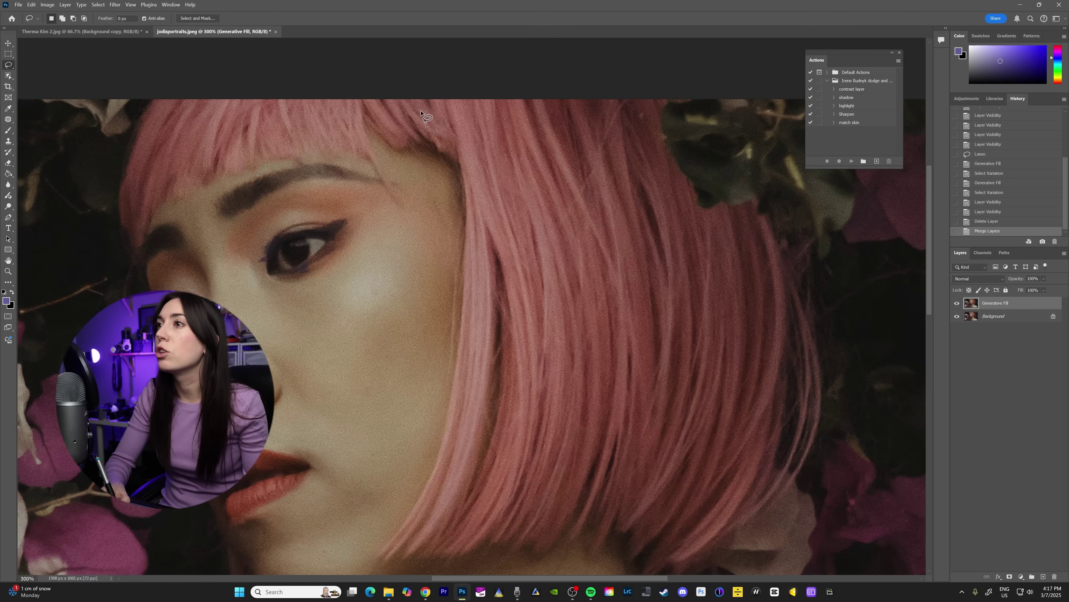
# Lasso the hairline gap beside the temple, run Generative Fill on it without a prompt, and preview the third variation
pyautogui.moveTo(387, 131)
pyautogui.mouseDown()
pyautogui.moveTo(405, 123)
pyautogui.moveTo(452, 134)
pyautogui.moveTo(473, 169)
pyautogui.moveTo(471, 246)
pyautogui.moveTo(456, 240)
pyautogui.moveTo(445, 202)
pyautogui.moveTo(386, 161)
pyautogui.moveTo(377, 132)
pyautogui.mouseUp()
pyautogui.rightClick(449, 171)
pyautogui.click(478, 296)
pyautogui.click(556, 220)
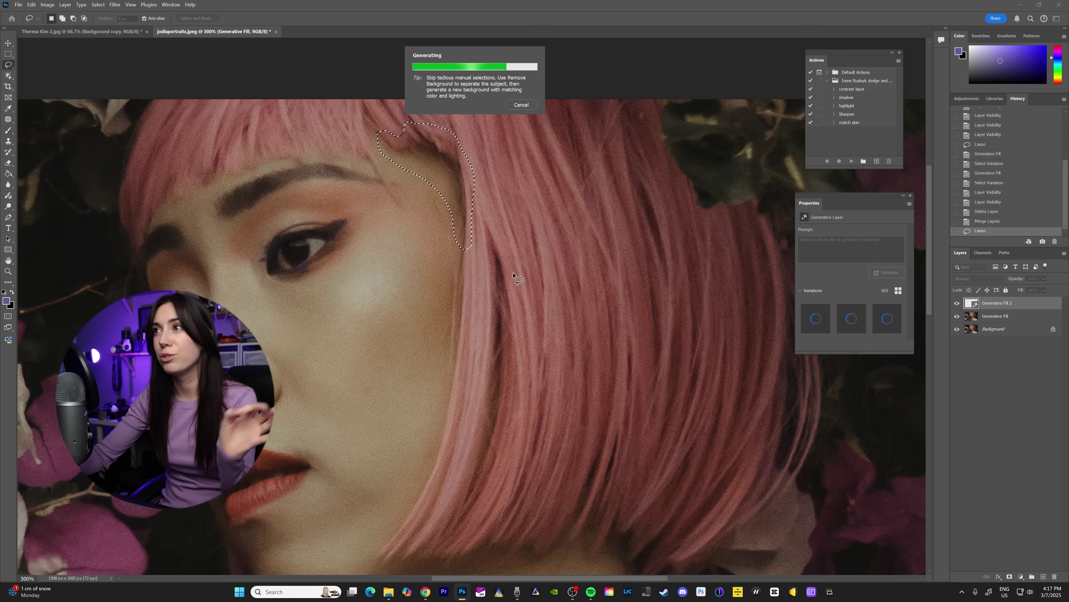
pyautogui.click(848, 322)
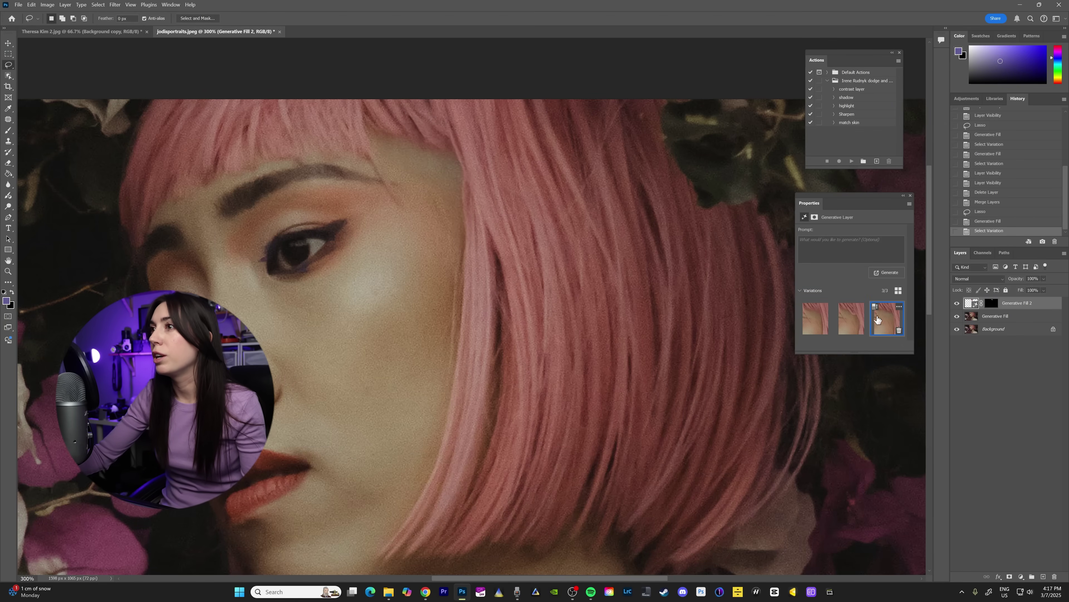
pyautogui.click(957, 304)
pyautogui.click(957, 303)
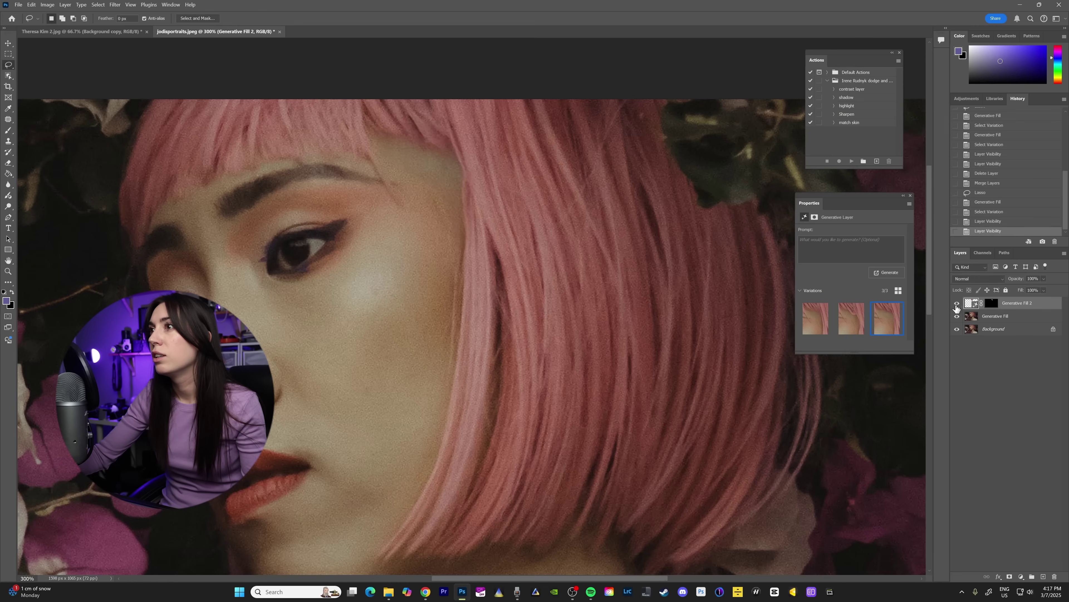
# Regenerate the hairline fill with the prompt "add hair", review the variations, and keep the first one
pyautogui.click(800, 240)
pyautogui.write('add hair')
pyautogui.click(886, 272)
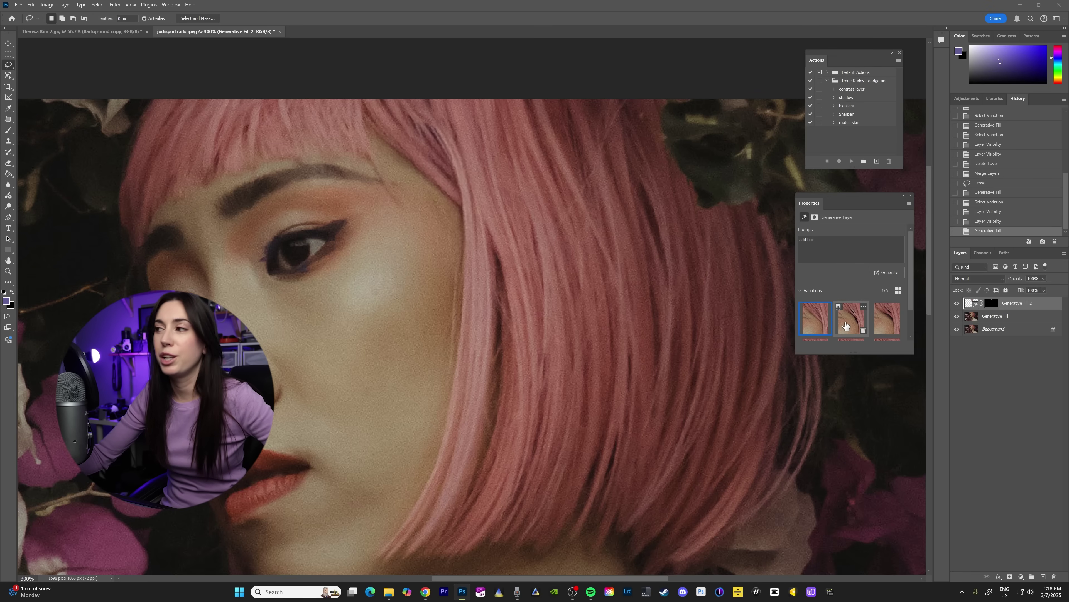
pyautogui.click(887, 319)
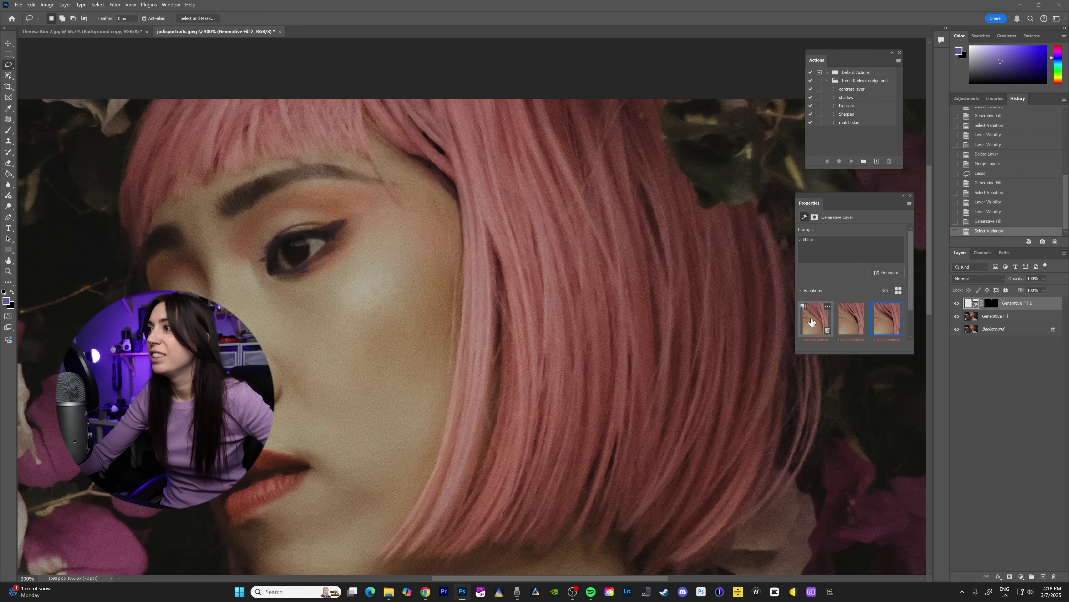
pyautogui.click(811, 322)
# Compare the hairline with and without the added hair by toggling the Generative Fill 2 layer twice
pyautogui.click(960, 304)
pyautogui.click(961, 305)
pyautogui.click(960, 304)
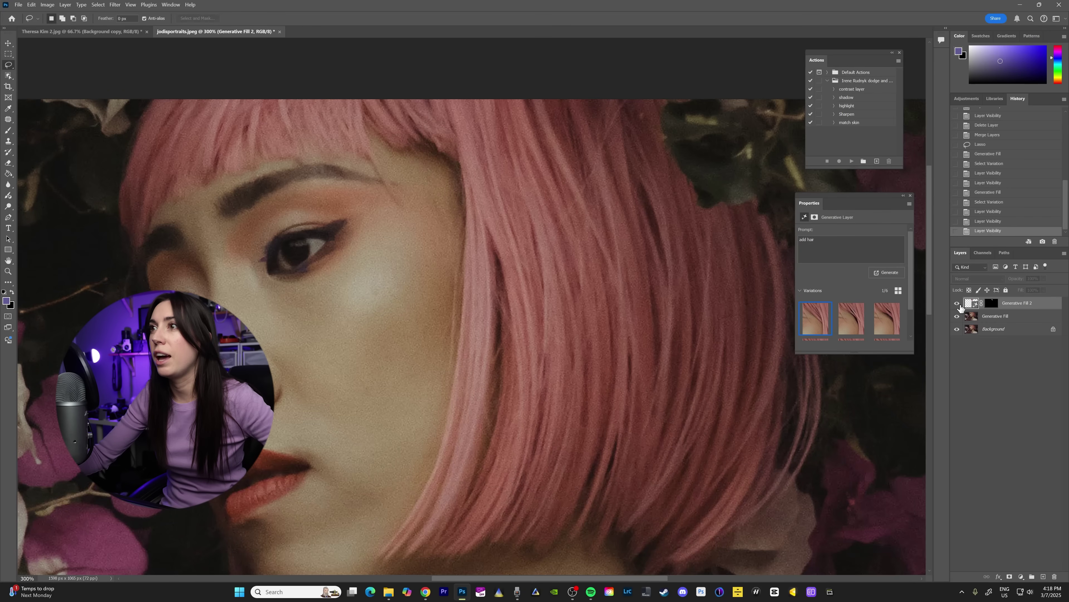
pyautogui.click(960, 305)
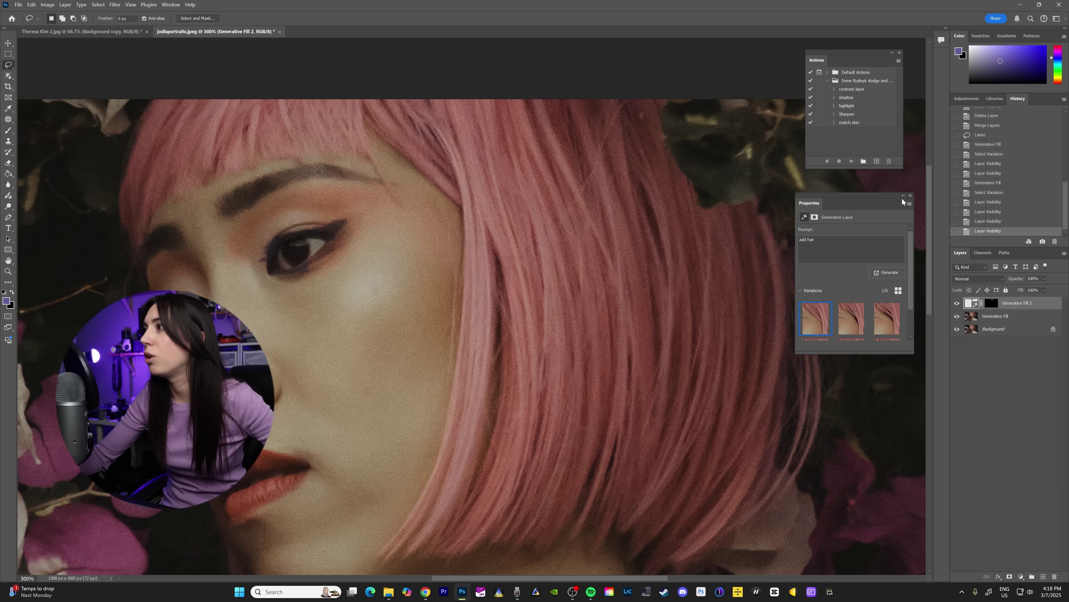
# Merge the Generative Fill 2 and Generative Fill layers into one layer
pyautogui.click(911, 196)
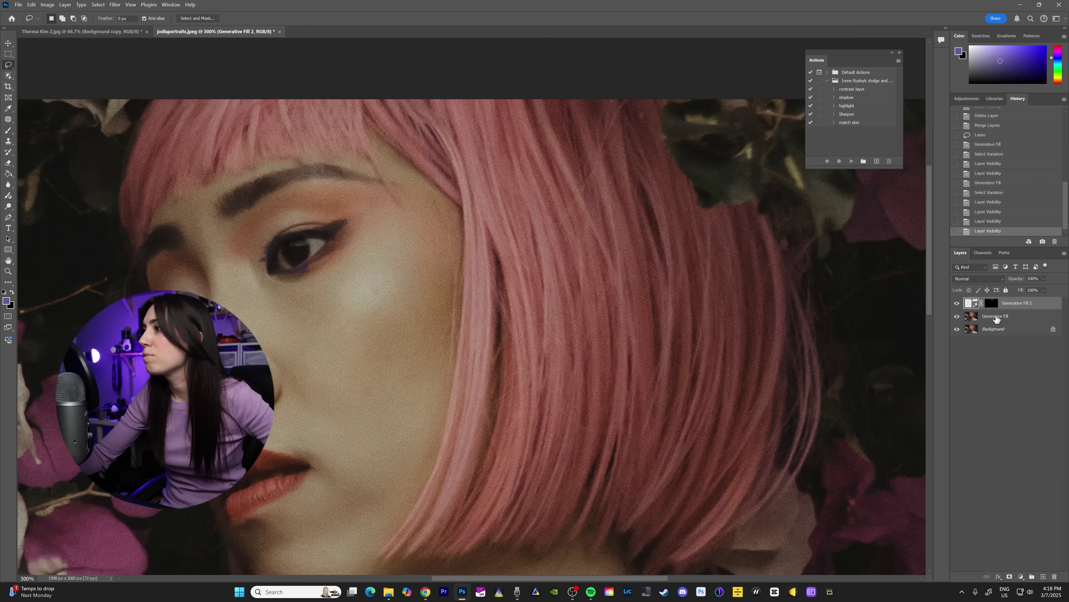
pyautogui.keyDown('shift'); pyautogui.click(996, 316); pyautogui.keyUp('shift')
pyautogui.rightClick(996, 318)
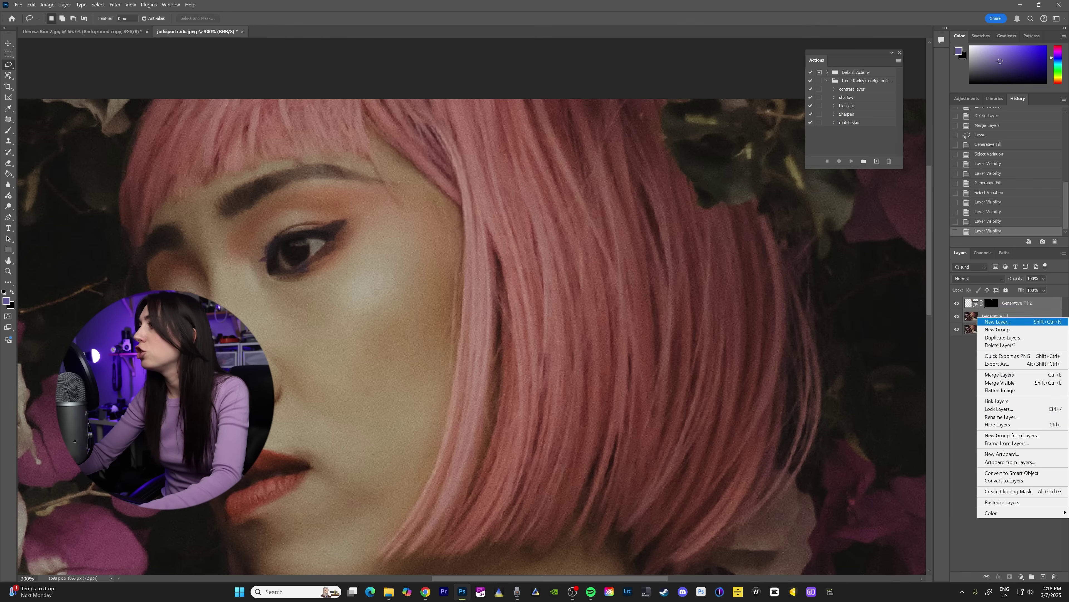
pyautogui.click(999, 374)
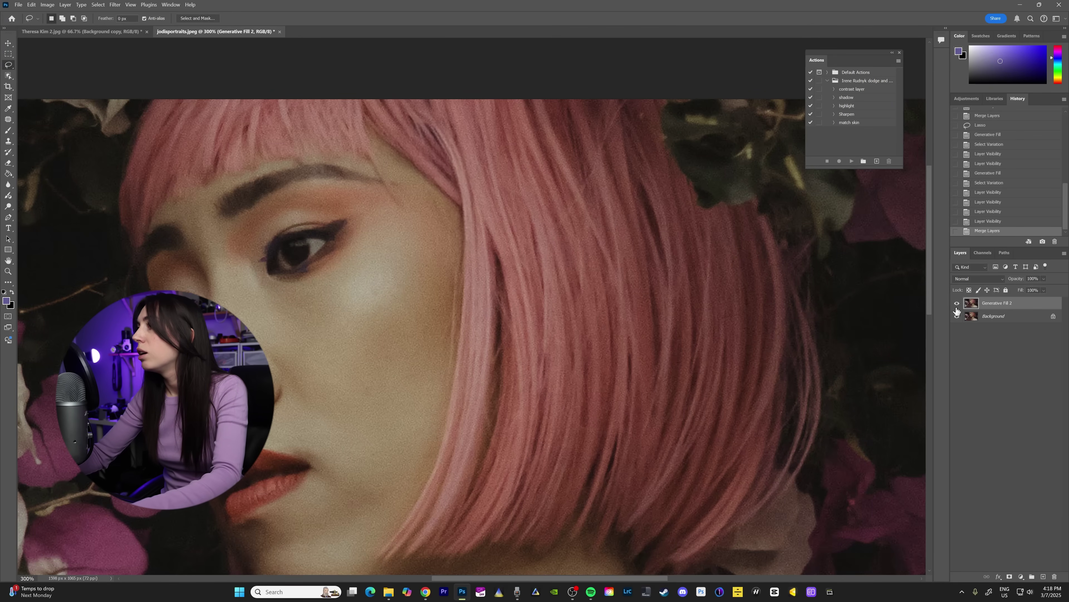
# Compare the merged Generative Fill 2 layer with the original by hiding and reshowing it
pyautogui.click(957, 303)
pyautogui.click(957, 303)
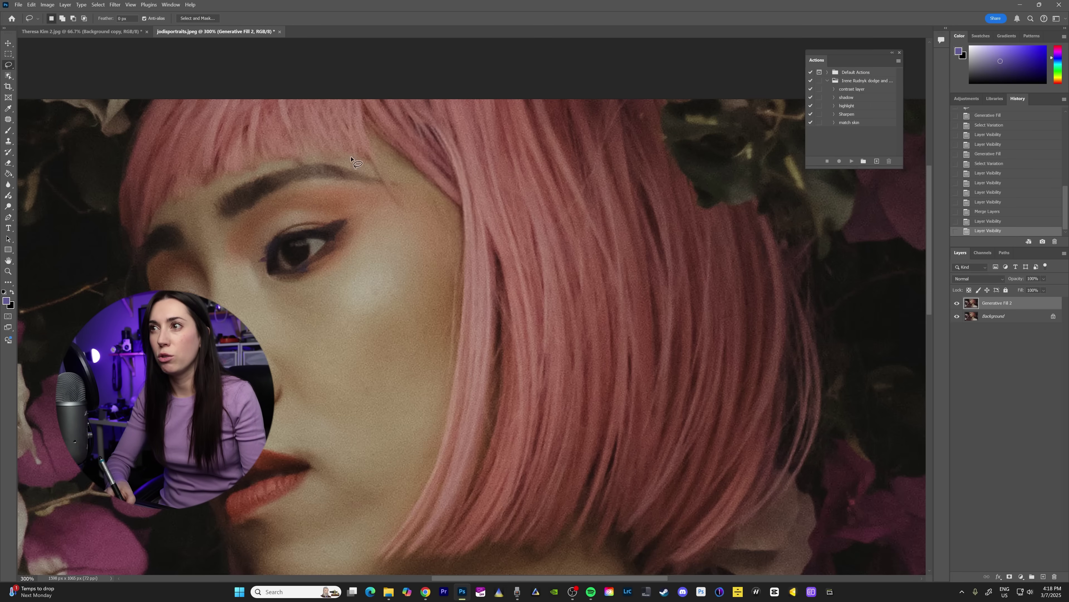
# Choose the Spot Healing Brush and set its blending mode to Lighten
pyautogui.click(8, 119)
pyautogui.click(8, 130)
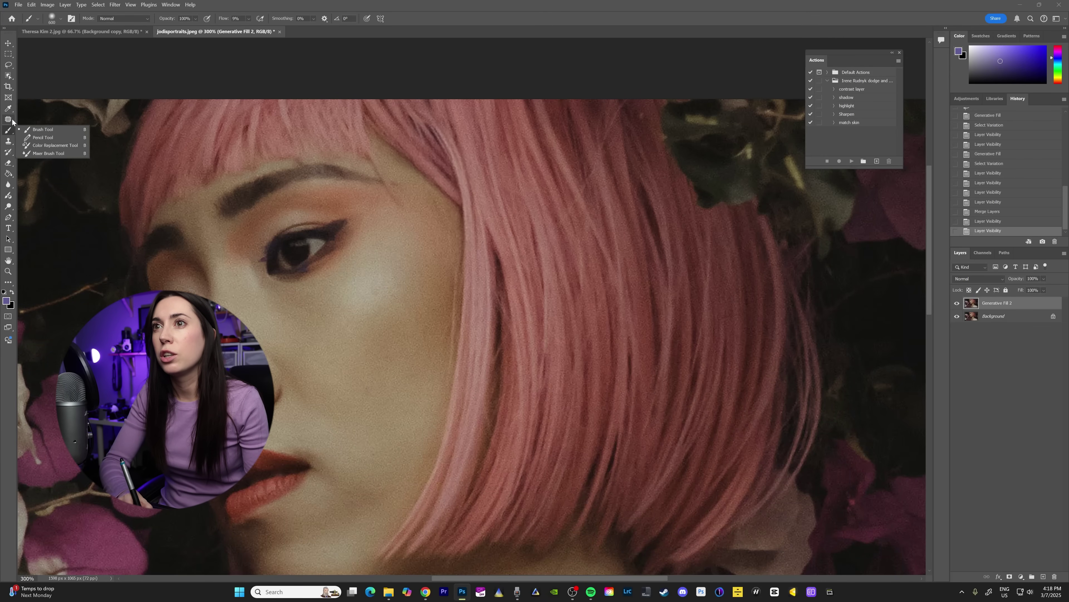
pyautogui.click(8, 120)
pyautogui.click(9, 120)
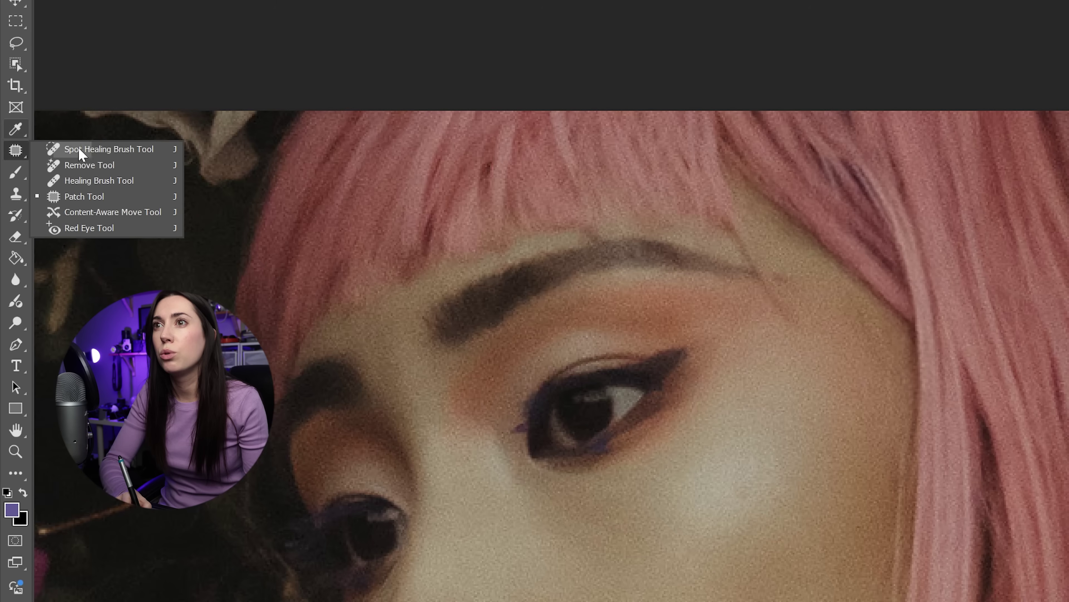
pyautogui.click(48, 119)
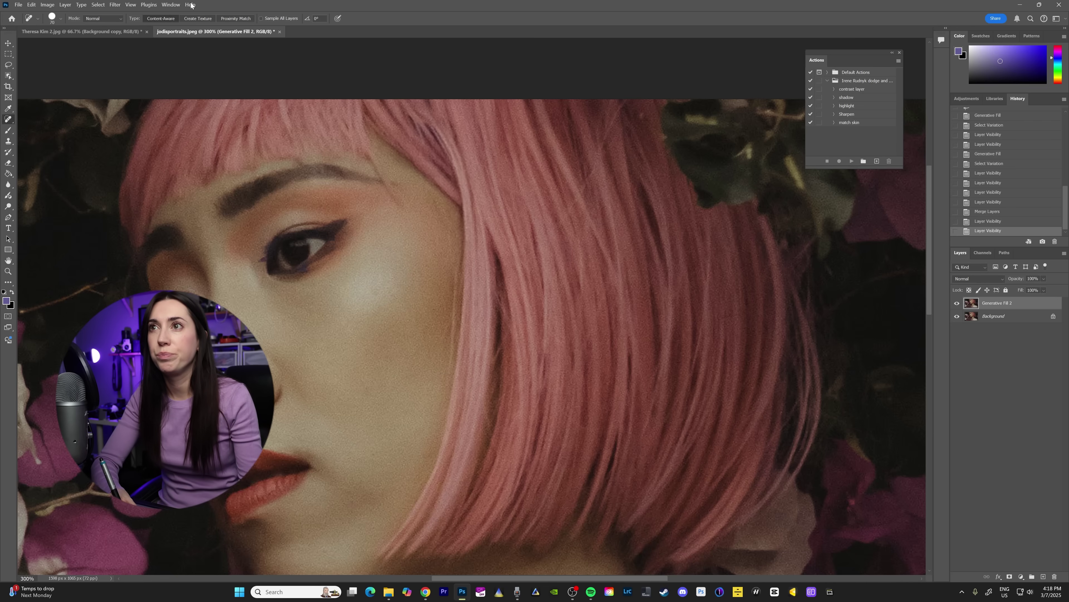
pyautogui.click(109, 19)
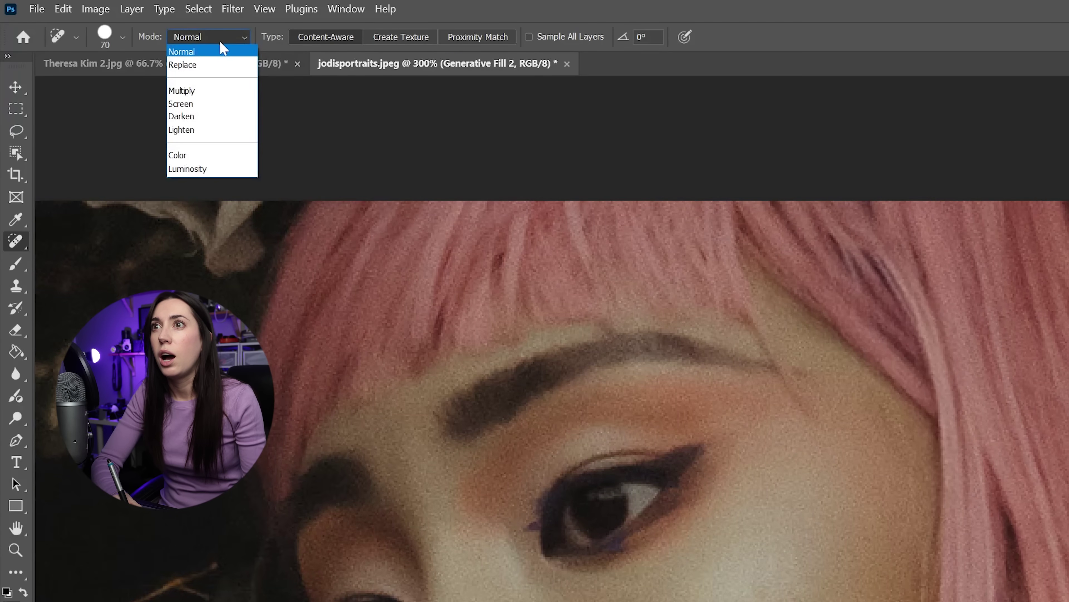
pyautogui.click(188, 130)
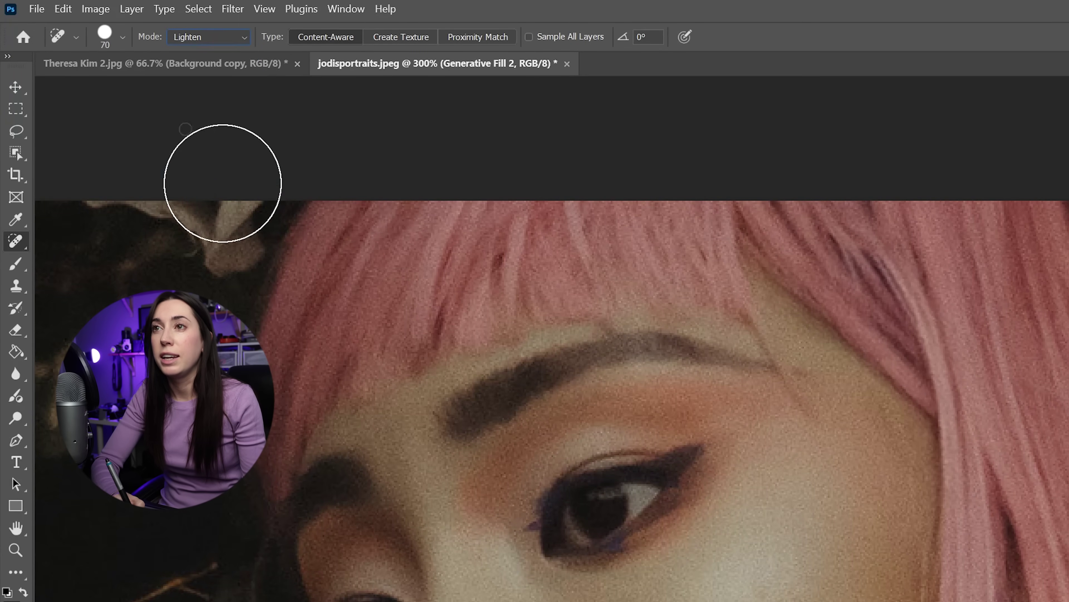
# With a small Spot Healing Brush, heal the dark specks below the inner eyebrow and beside the outer corner of the eye
pyautogui.press('[')
pyautogui.press('[')
pyautogui.press('[')
pyautogui.press('[')
pyautogui.press('[')
pyautogui.press('[')
pyautogui.press('[')
pyautogui.press('[')
pyautogui.press('[')
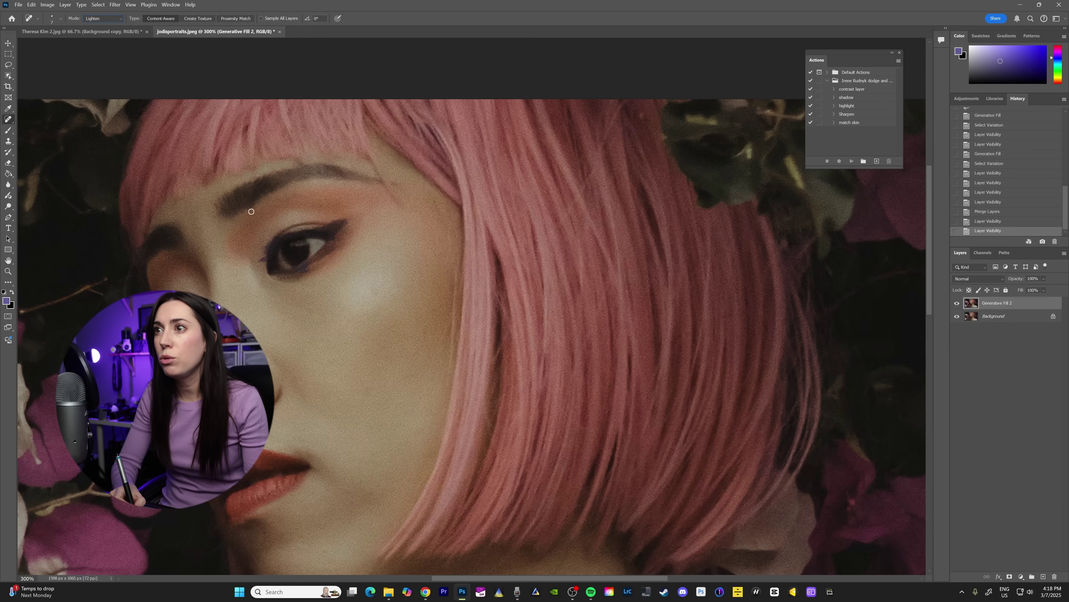
pyautogui.press(']')
pyautogui.press(']')
pyautogui.press(']')
pyautogui.press(']')
pyautogui.press(']')
pyautogui.press(']')
pyautogui.press(']')
pyautogui.moveTo(248, 210)
pyautogui.mouseDown()
pyautogui.moveTo(256, 198)
pyautogui.moveTo(265, 212)
pyautogui.moveTo(269, 196)
pyautogui.moveTo(266, 209)
pyautogui.mouseUp()
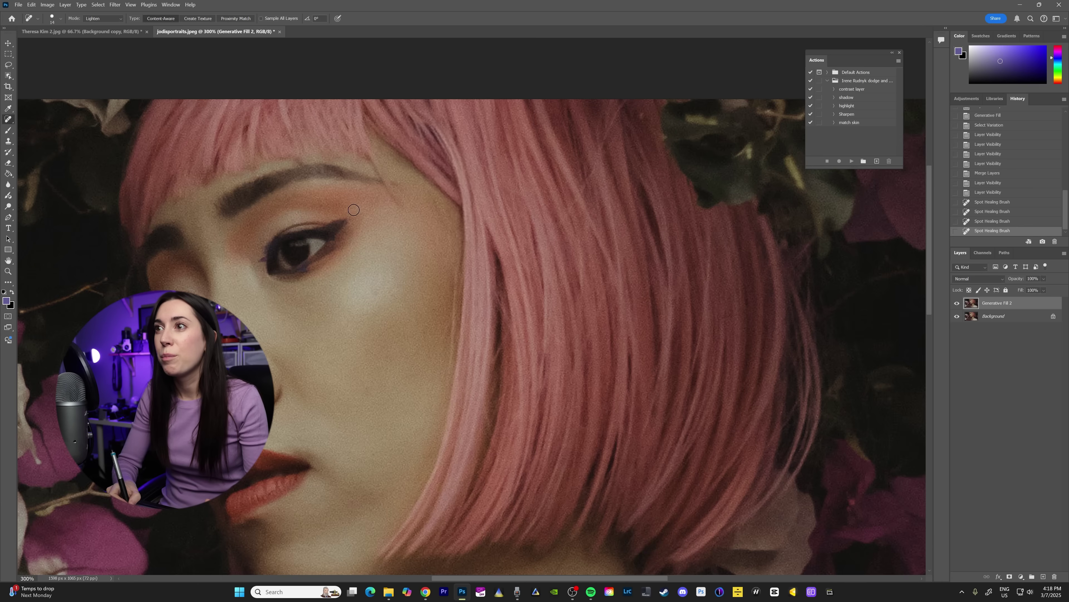
pyautogui.moveTo(364, 253); pyautogui.dragTo(367, 244)
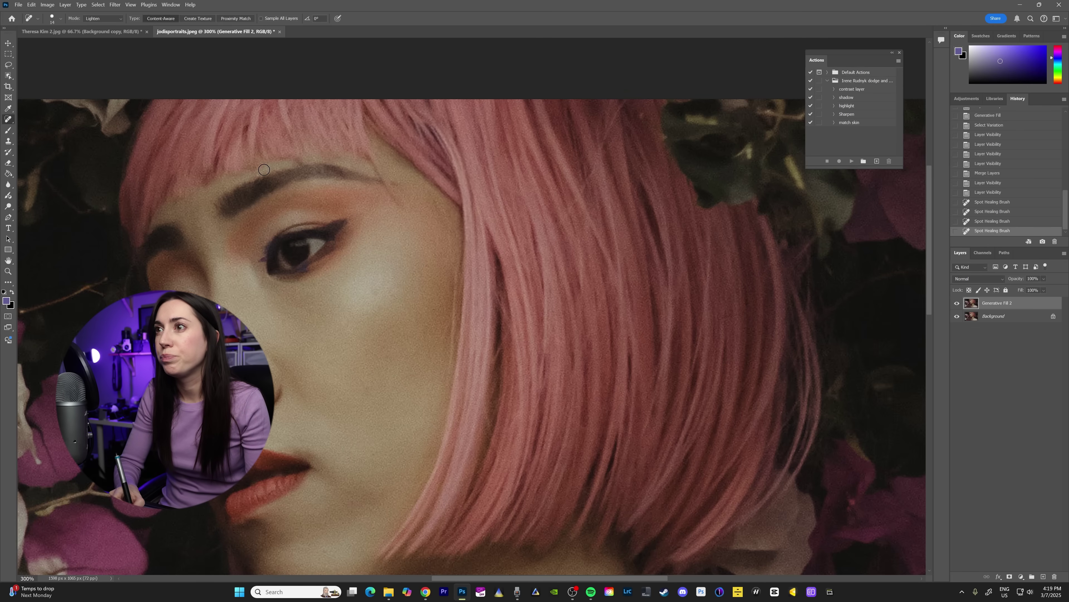
# Heal the stray dark hairs along the upper and lower edges of the nearer eyebrow
pyautogui.click(260, 176)
pyautogui.click(258, 176)
pyautogui.click(263, 176)
pyautogui.click(294, 162)
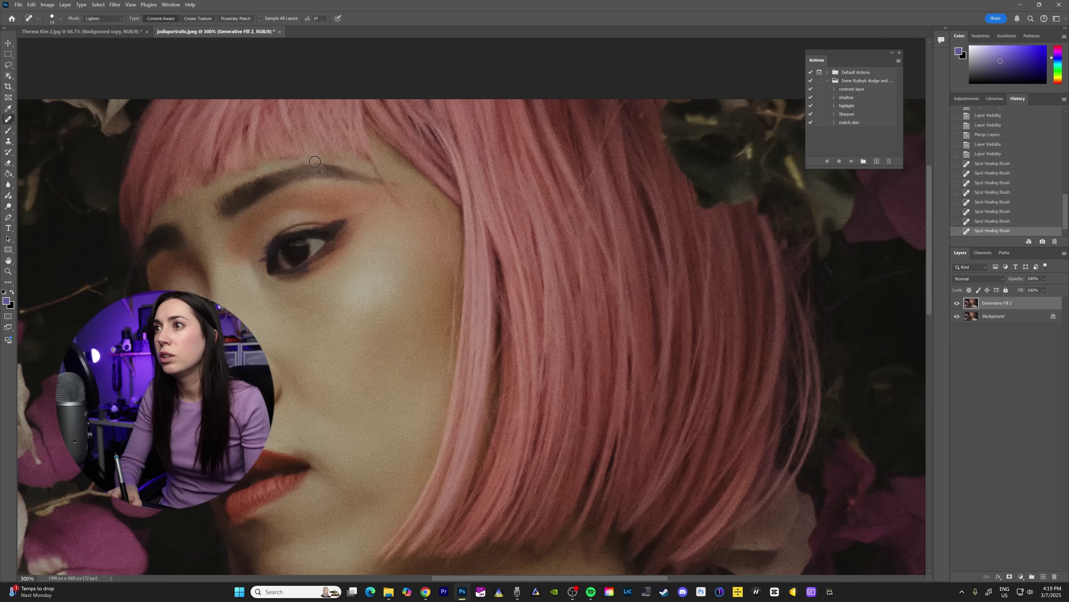
pyautogui.click(329, 160)
pyautogui.click(310, 164)
pyautogui.click(306, 164)
pyautogui.click(337, 166)
pyautogui.click(302, 183)
pyautogui.moveTo(347, 183); pyautogui.dragTo(373, 186)
pyautogui.click(316, 179)
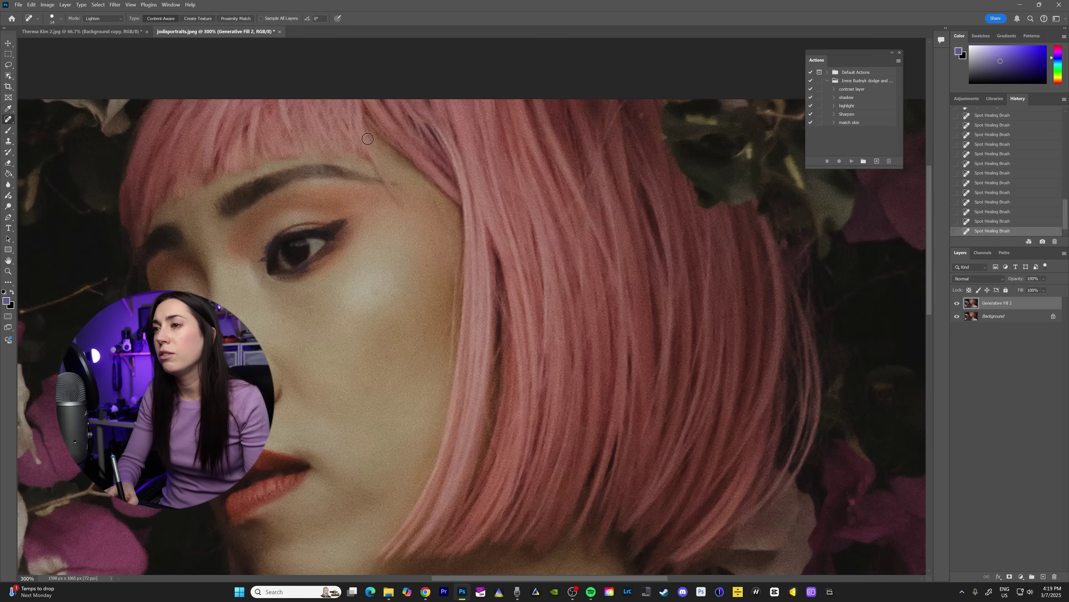
# Slightly enlarge the Spot Healing Brush and remove the stray hair strand crossing the skin beyond the eyebrow's tail
pyautogui.press(']')
pyautogui.press(']')
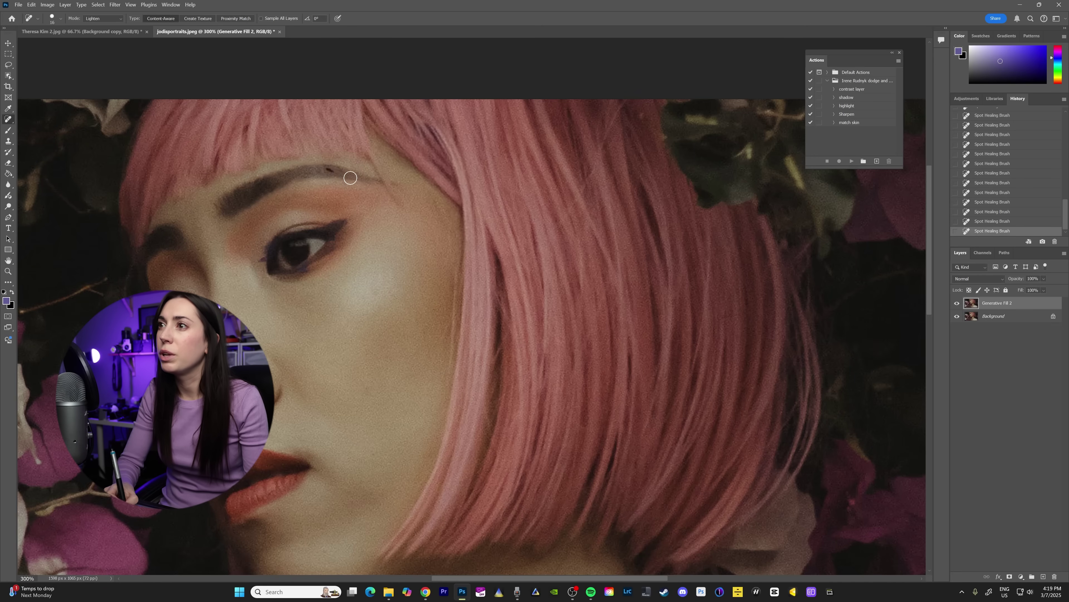
pyautogui.moveTo(376, 174); pyautogui.dragTo(393, 197)
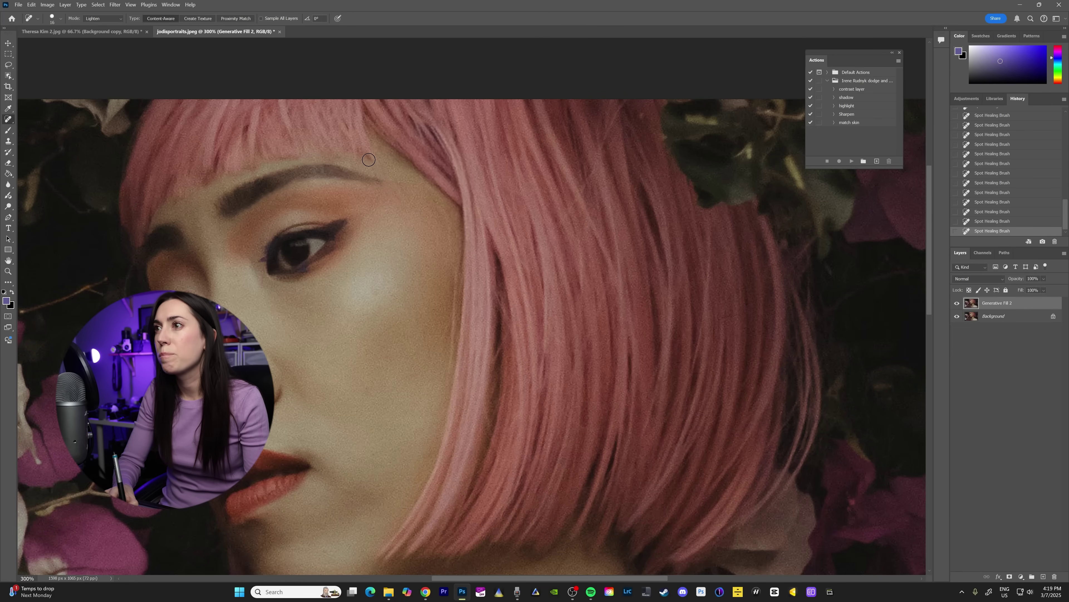
pyautogui.click(393, 189)
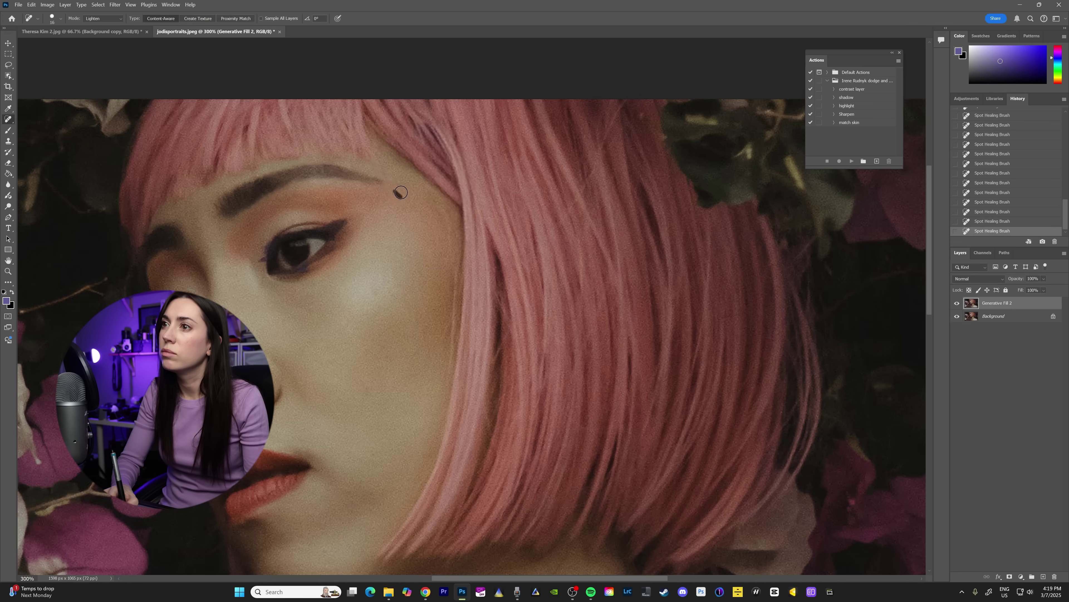
# Compare the healed eyebrow area with the original by toggling the Generative Fill 2 layer twice
pyautogui.click(956, 303)
pyautogui.click(957, 303)
pyautogui.click(957, 303)
pyautogui.click(957, 303)
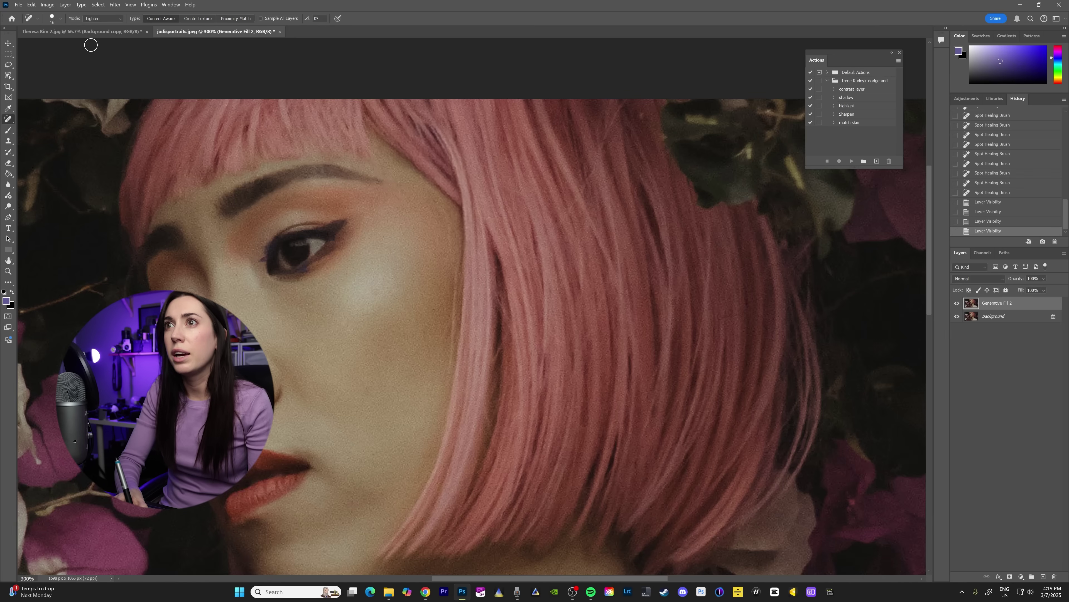
# Set the Spot Healing Brush mode to Darken and brush over the light spots inside the eyebrow
pyautogui.click(101, 18)
pyautogui.click(93, 58)
pyautogui.moveTo(286, 185)
pyautogui.mouseDown()
pyautogui.moveTo(329, 175)
pyautogui.moveTo(320, 168)
pyautogui.moveTo(368, 182)
pyautogui.moveTo(273, 177)
pyautogui.mouseUp()
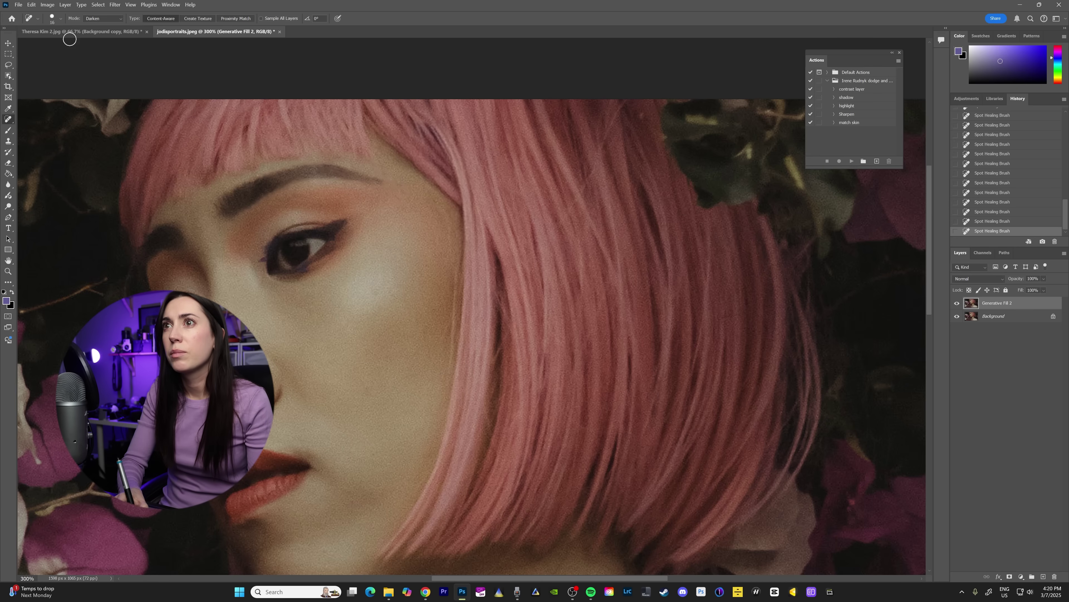
# Return the Spot Healing Brush to Lighten mode and heal the inner end of the eyebrow
pyautogui.click(101, 18)
pyautogui.click(101, 66)
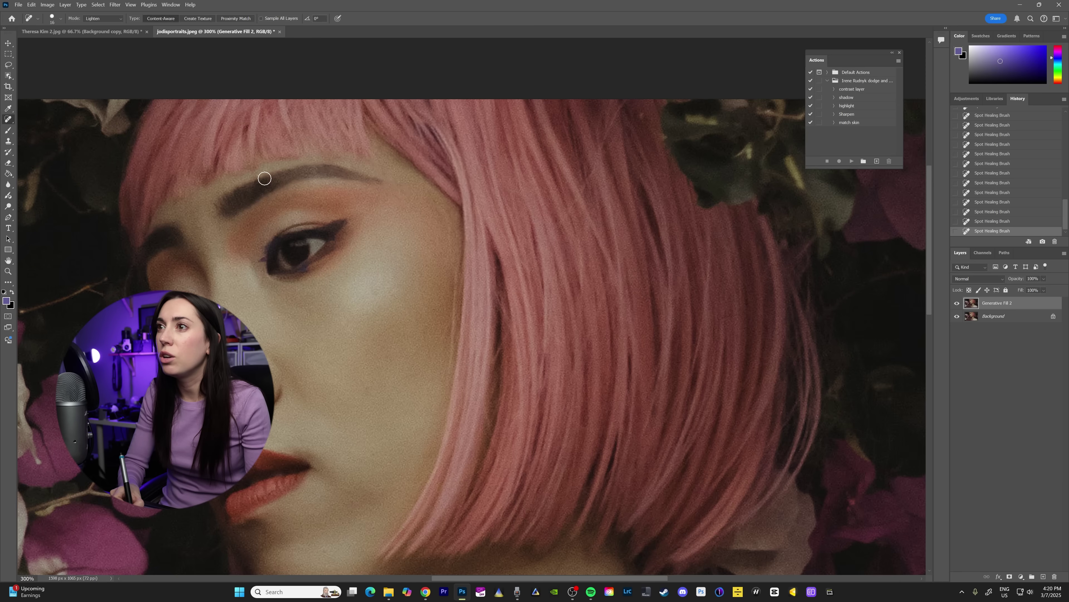
pyautogui.moveTo(244, 194); pyautogui.dragTo(239, 185)
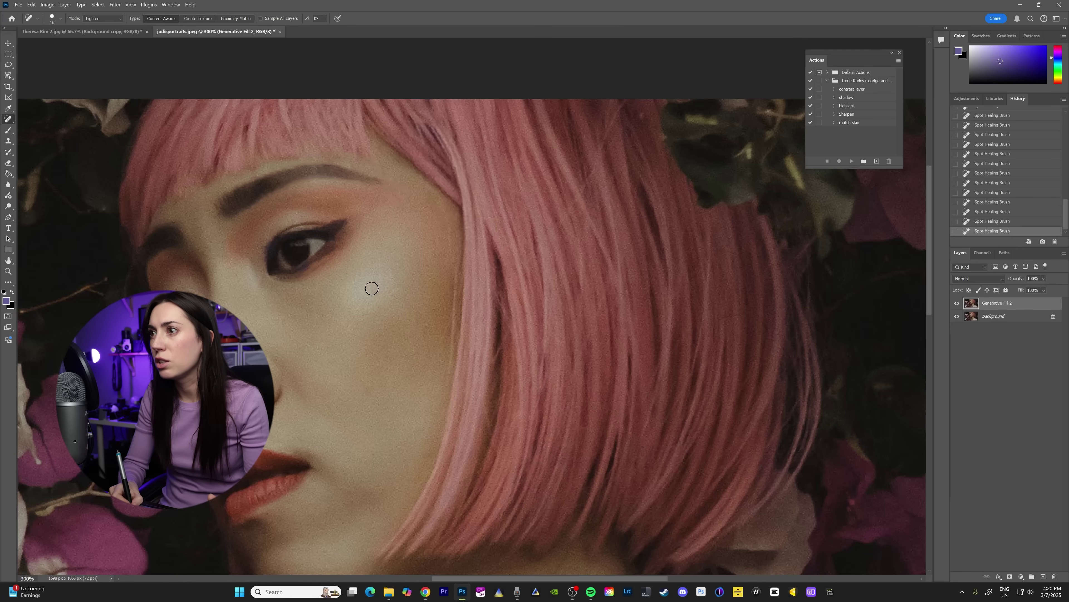
# Heal the dark marks on the forehead between the fringe and the inner eyebrow
pyautogui.scroll(-5, 355, 316)
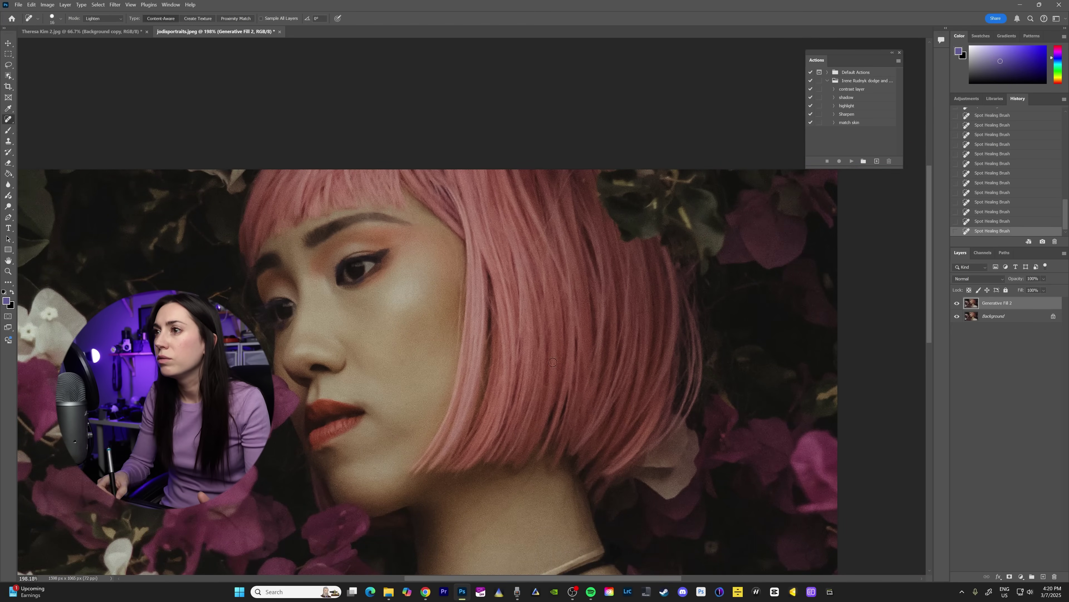
pyautogui.scroll(-4, 419, 223)
pyautogui.scroll(-2, 930, 195)
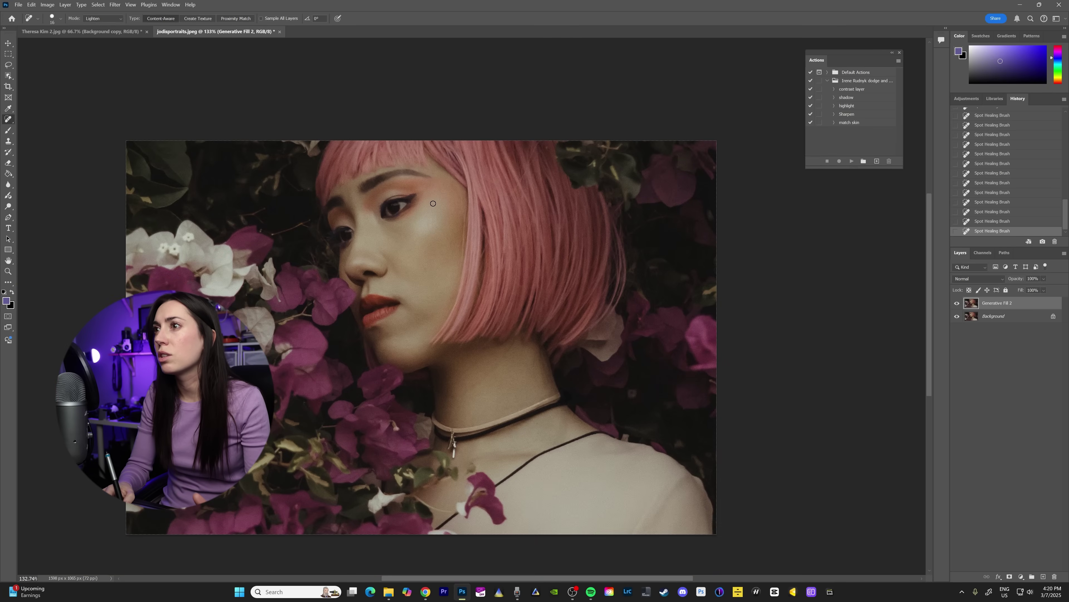
pyautogui.scroll(3, 478, 295)
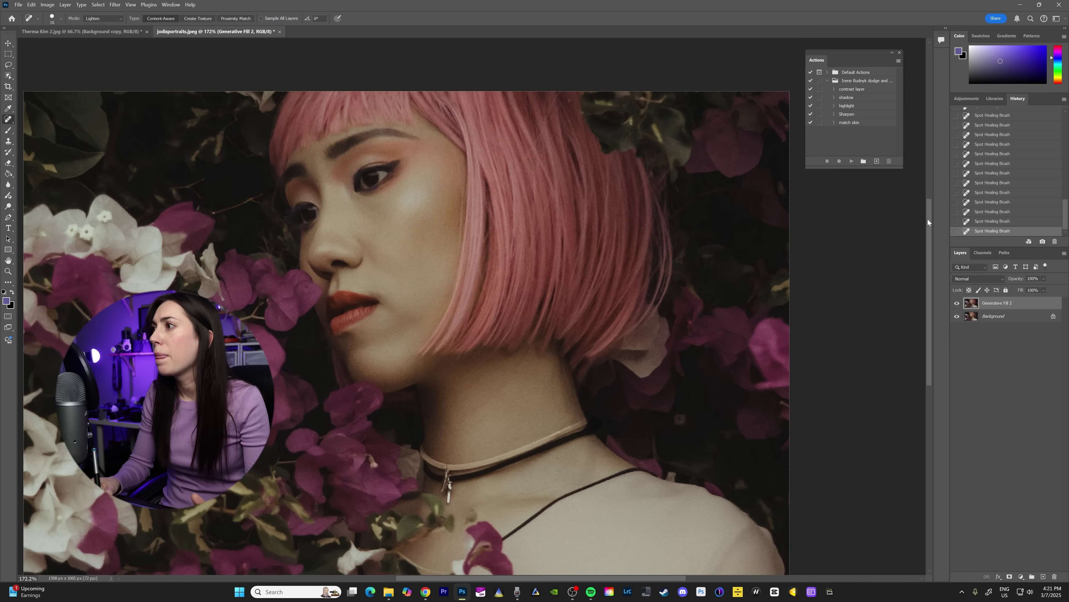
pyautogui.scroll(1, 930, 213)
pyautogui.scroll(1, 931, 213)
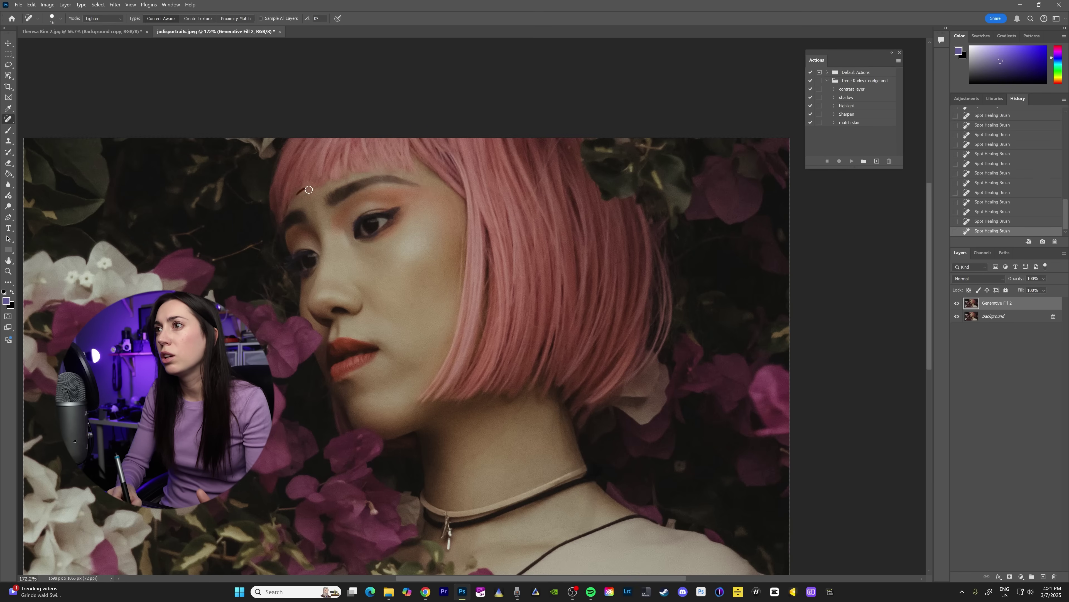
pyautogui.moveTo(316, 187); pyautogui.dragTo(323, 184)
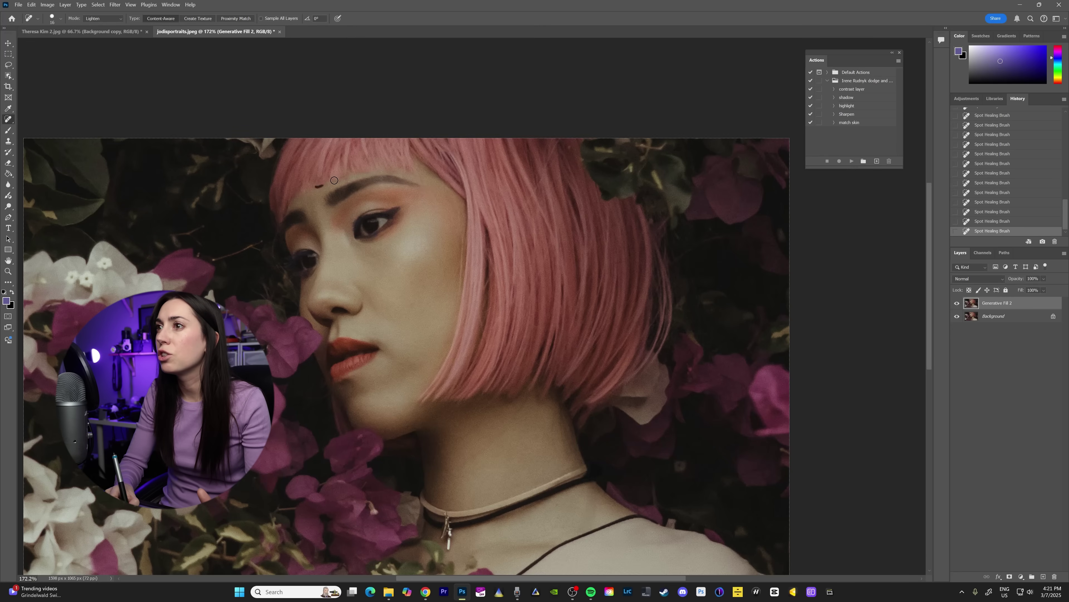
# Compare the full retouch with the original, close up and zoomed out, by repeatedly toggling the Generative Fill 2 layer
pyautogui.click(956, 303)
pyautogui.click(957, 303)
pyautogui.click(956, 302)
pyautogui.click(957, 302)
pyautogui.hotkey('ctrl', '-')
pyautogui.scroll(-2, 931, 246)
pyautogui.click(957, 303)
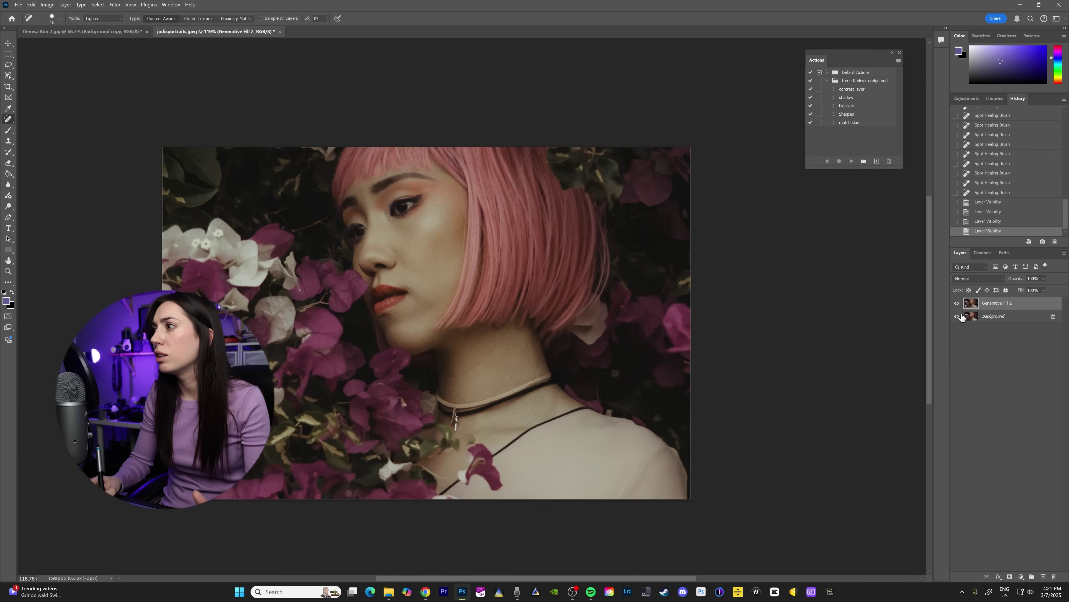
pyautogui.click(956, 304)
pyautogui.click(957, 304)
pyautogui.click(957, 303)
pyautogui.click(957, 304)
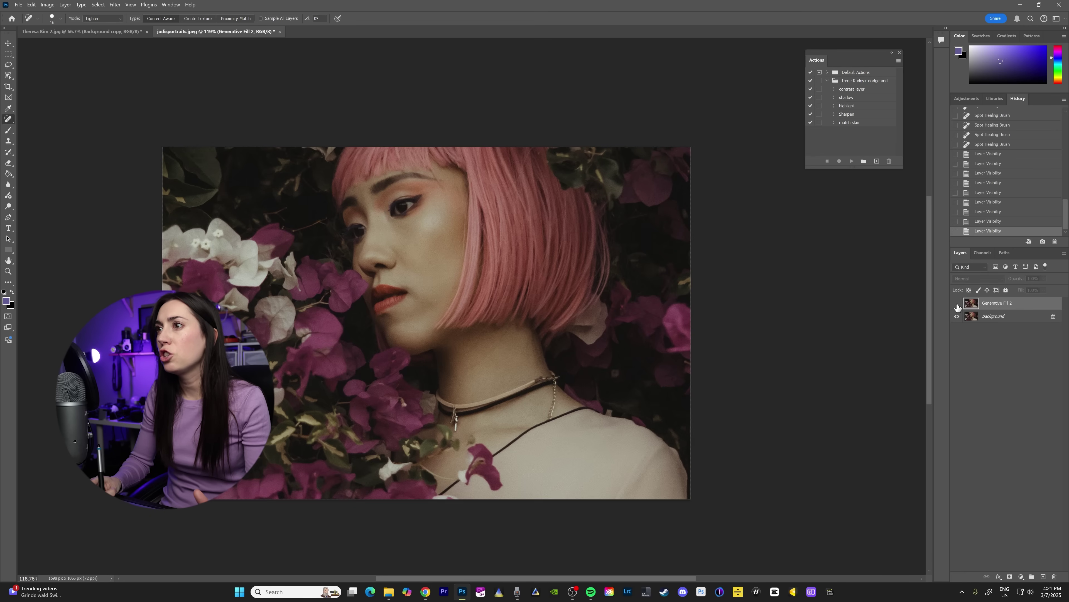
pyautogui.click(957, 304)
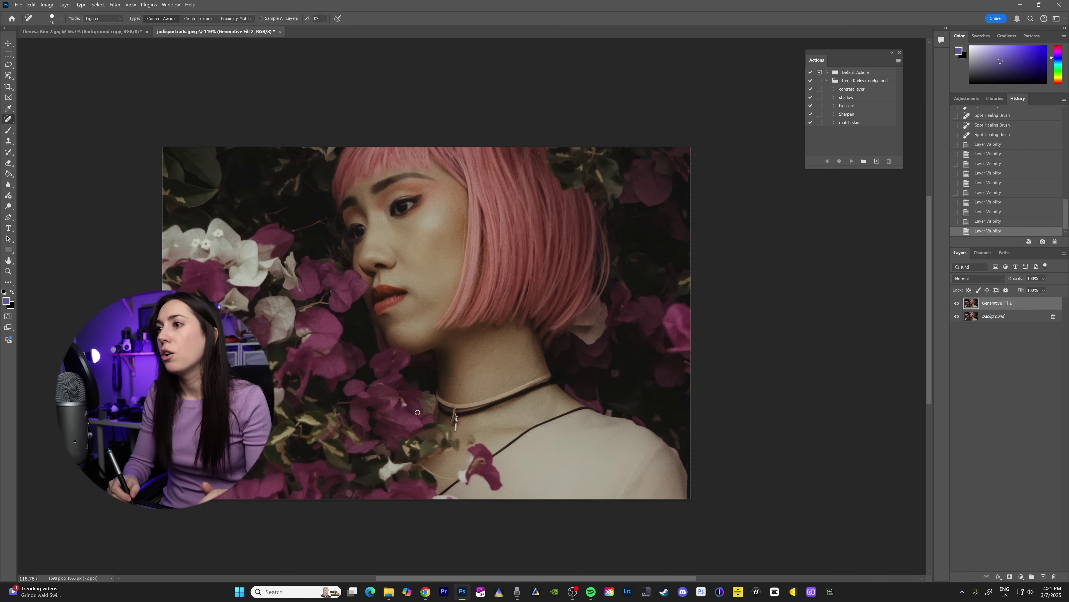
# Run the contrast layer action to view the portrait in high-contrast black and white
pyautogui.scroll(5, 475, 310)
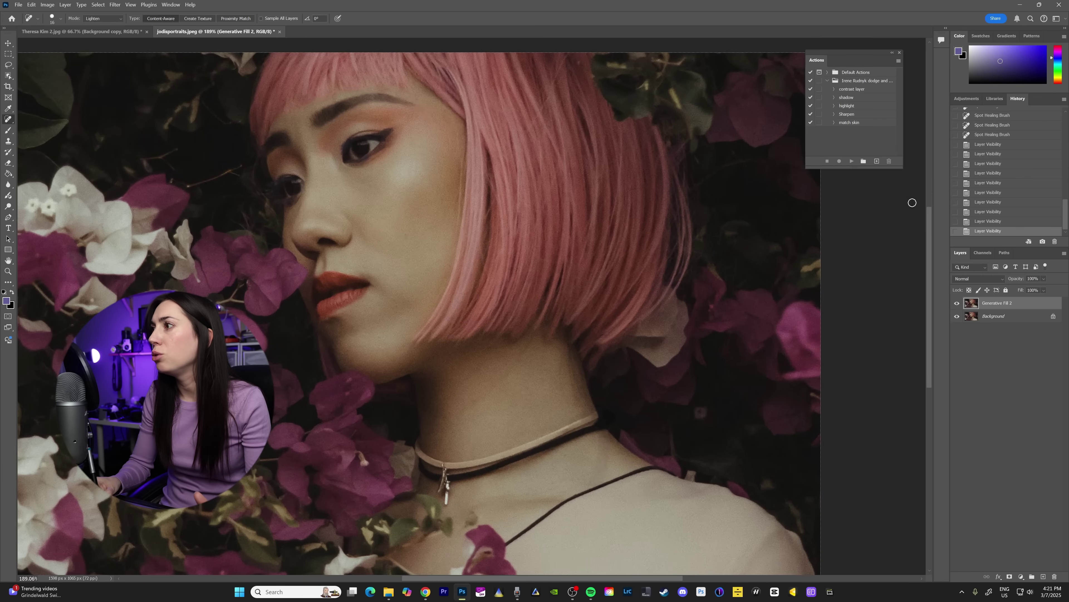
pyautogui.scroll(2, 571, 262)
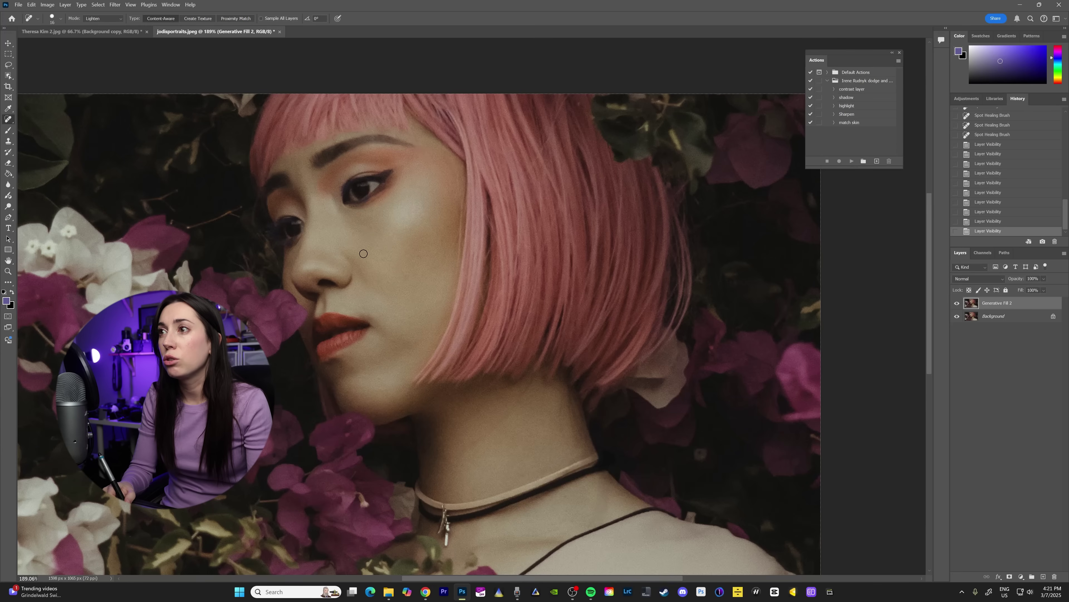
pyautogui.scroll(-5, 413, 266)
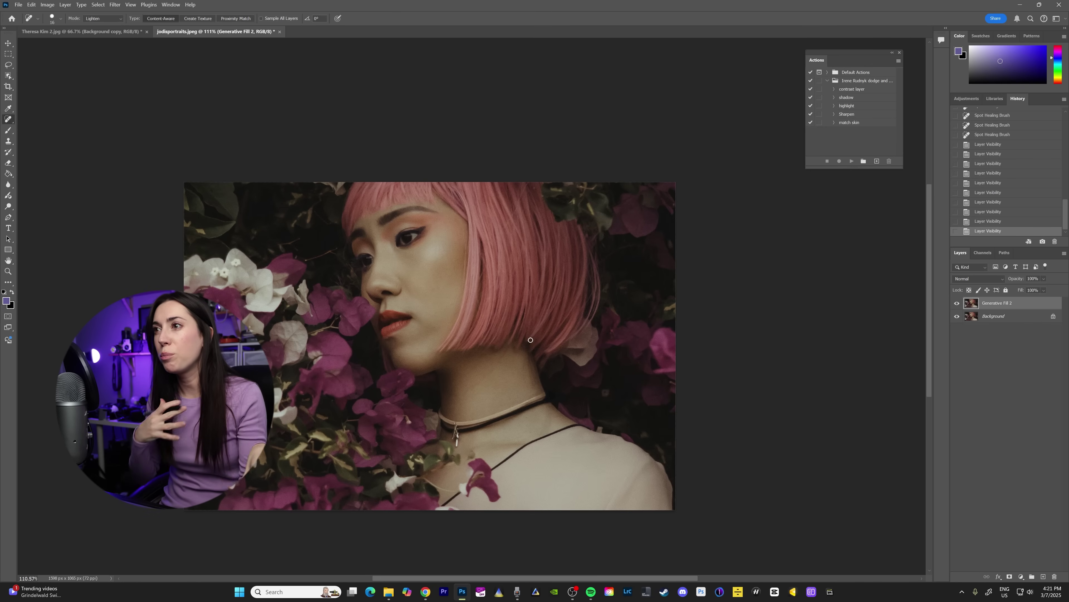
pyautogui.click(846, 107)
pyautogui.click(847, 90)
pyautogui.click(851, 162)
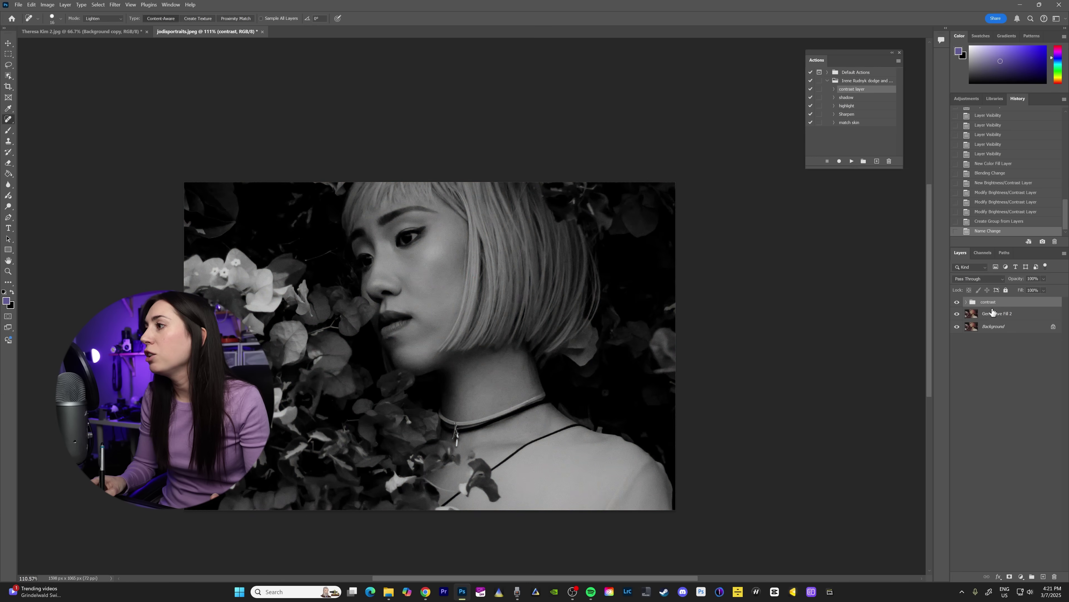
# Run the highlight and shadow actions to add dodge and burn curves layers above the Generative Fill 2 layer
pyautogui.click(992, 313)
pyautogui.click(845, 106)
pyautogui.click(852, 161)
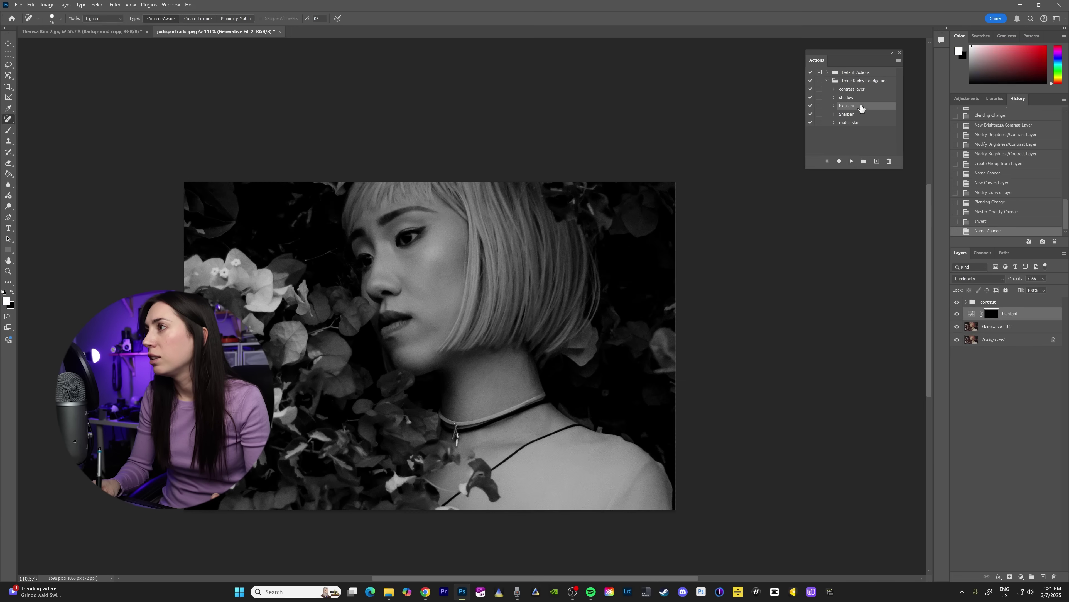
# On the highlight layer's mask, paint white with a soft Brush at 9% flow over the shaded cheek beside the mouth
pyautogui.click(991, 326)
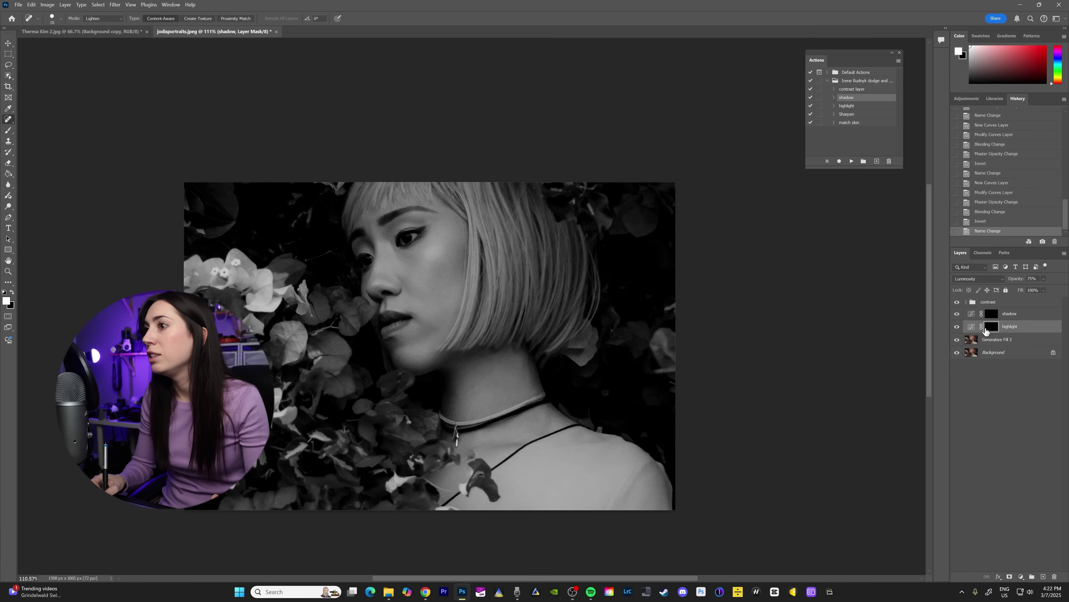
pyautogui.scroll(3, 471, 306)
pyautogui.click(8, 130)
pyautogui.press('[')
pyautogui.press('[')
pyautogui.press('[')
pyautogui.press('[')
pyautogui.press('[')
pyautogui.press('[')
pyautogui.press('[')
pyautogui.press('[')
pyautogui.press('[')
pyautogui.press('[')
pyautogui.press('[')
pyautogui.press('[')
pyautogui.press('[')
pyautogui.press('[')
pyautogui.press('[')
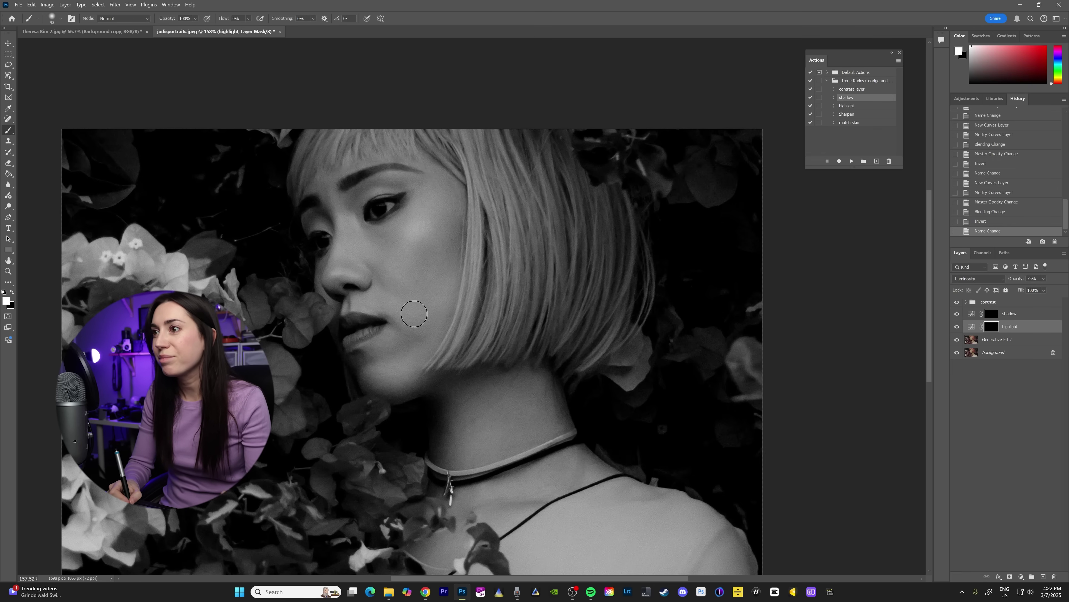
pyautogui.press(']')
pyautogui.press(']')
pyautogui.press(']')
pyautogui.press(']')
pyautogui.moveTo(395, 319)
pyautogui.mouseDown()
pyautogui.moveTo(381, 316)
pyautogui.moveTo(442, 337)
pyautogui.moveTo(396, 349)
pyautogui.mouseUp()
# Reduce the brush size and lighten the small shadow at the corner of the mouth on the highlight mask
pyautogui.press('[')
pyautogui.press('[')
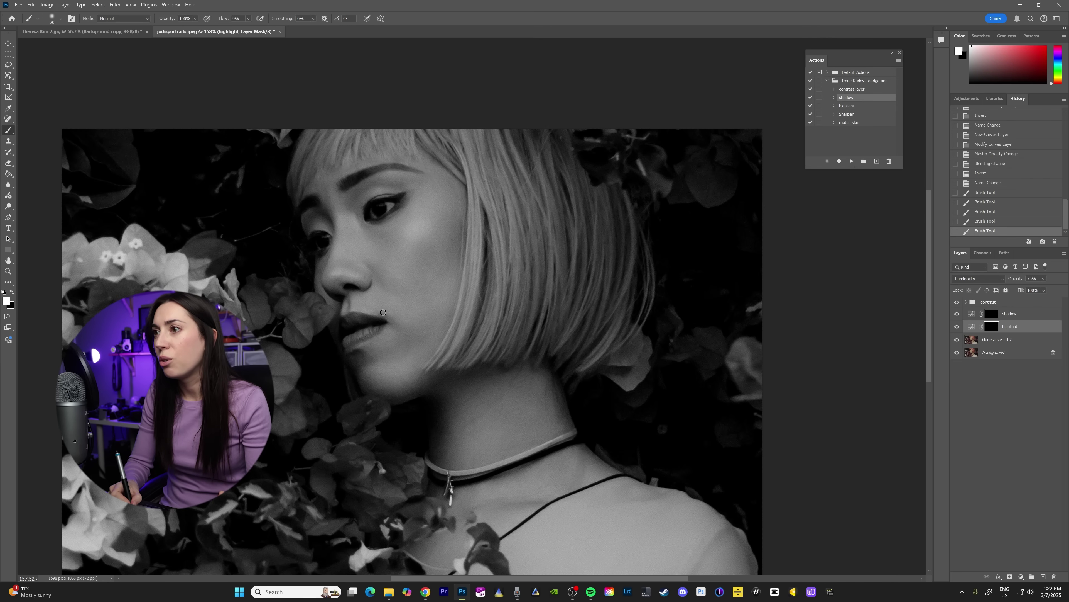
pyautogui.press('[')
pyautogui.press('[')
pyautogui.click(384, 316)
pyautogui.click(388, 317)
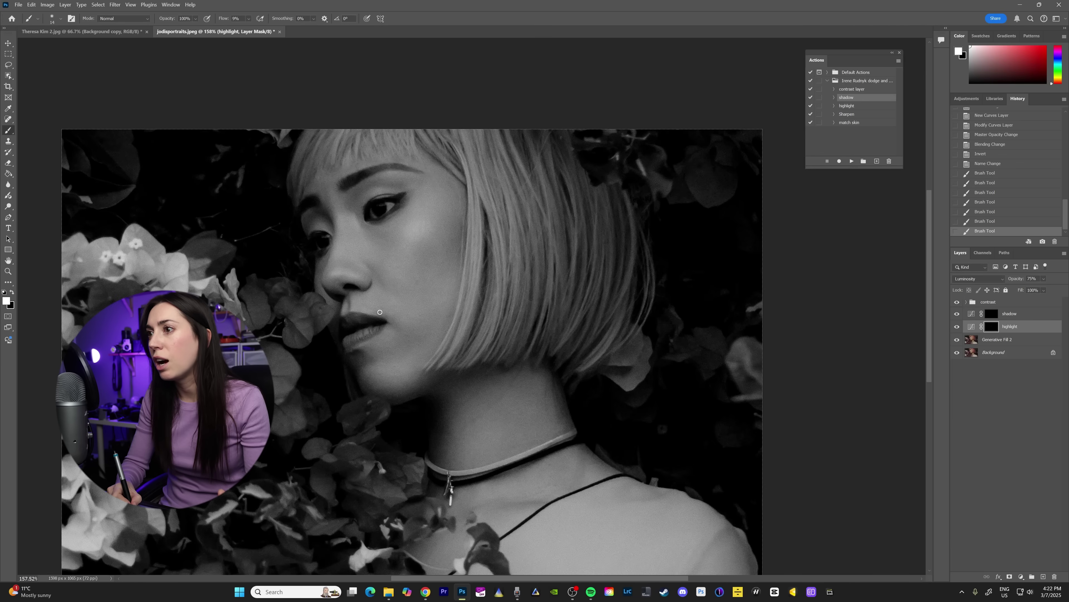
# Enlarge the brush and lighten the shaded lower cheek and jaw beside the mouth on the highlight mask
pyautogui.press(']')
pyautogui.press(']')
pyautogui.press(']')
pyautogui.press(']')
pyautogui.press(']')
pyautogui.moveTo(390, 352); pyautogui.dragTo(411, 348)
pyautogui.click(411, 349)
pyautogui.click(404, 330)
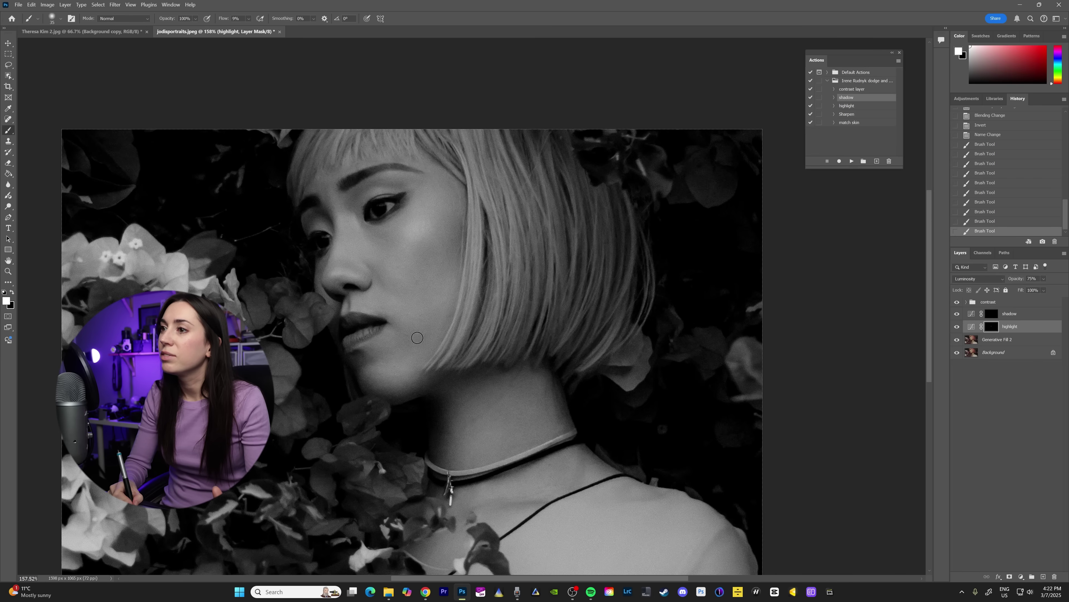
pyautogui.click(419, 344)
pyautogui.click(392, 331)
pyautogui.click(399, 352)
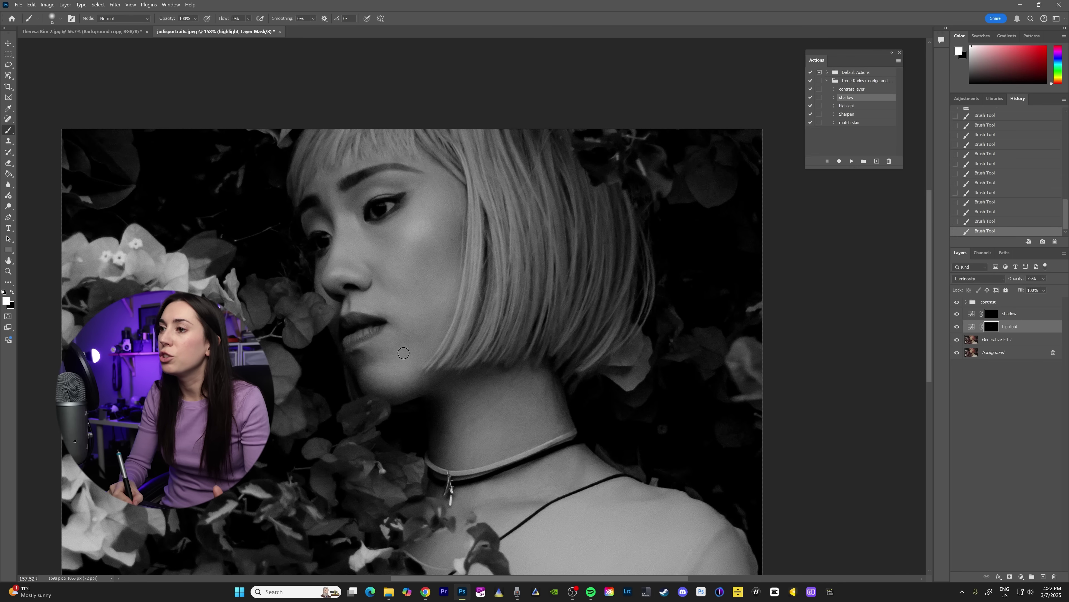
pyautogui.moveTo(399, 353); pyautogui.dragTo(416, 342)
pyautogui.click(394, 330)
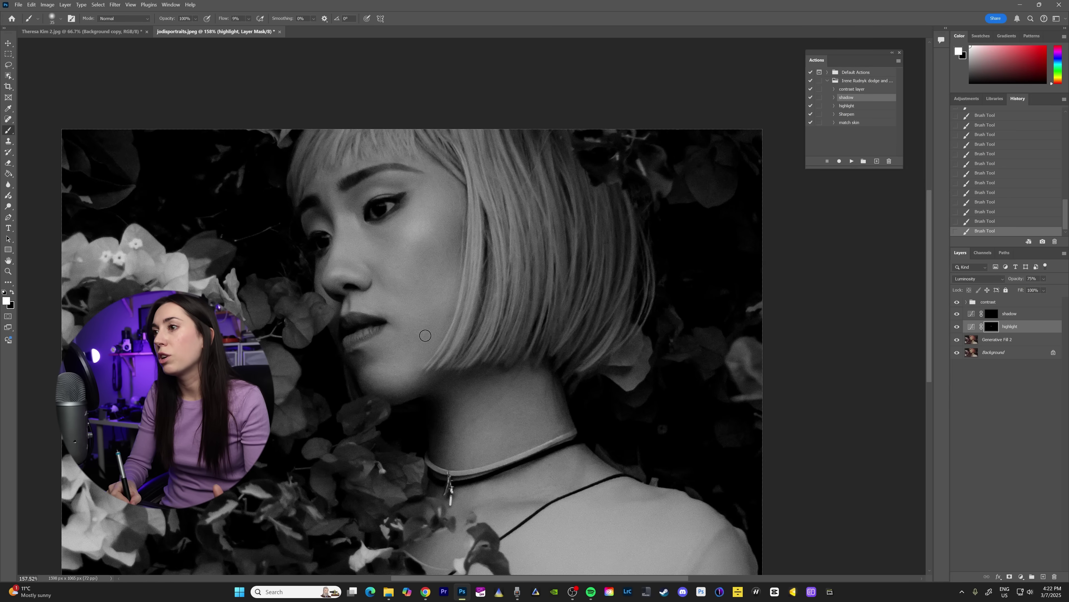
# Adjust the brush size and even out the chin and the cheek below the eye on the highlight mask
pyautogui.press('[')
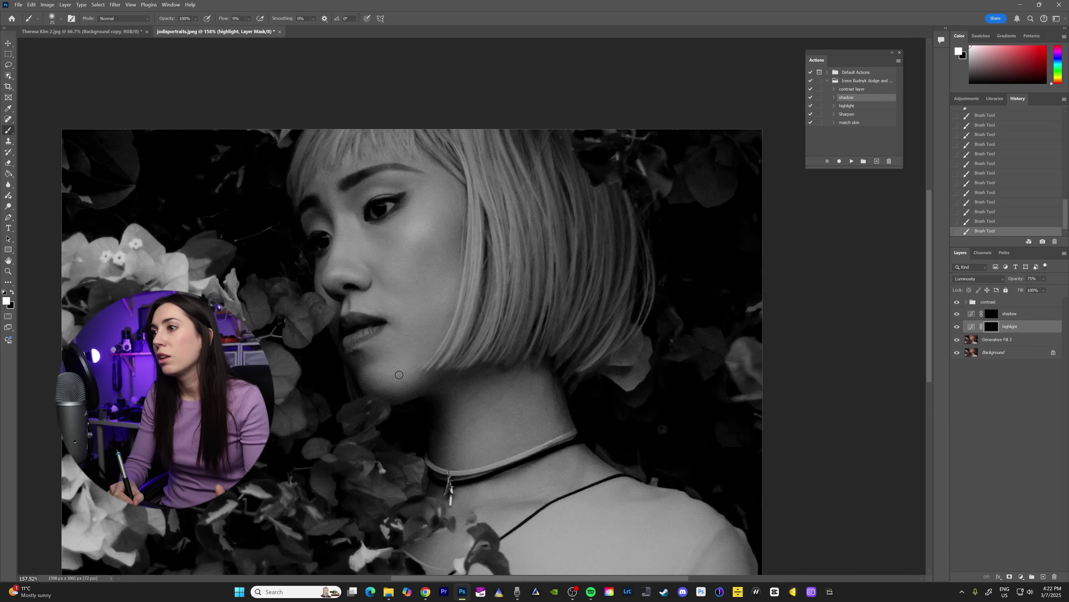
pyautogui.press(']')
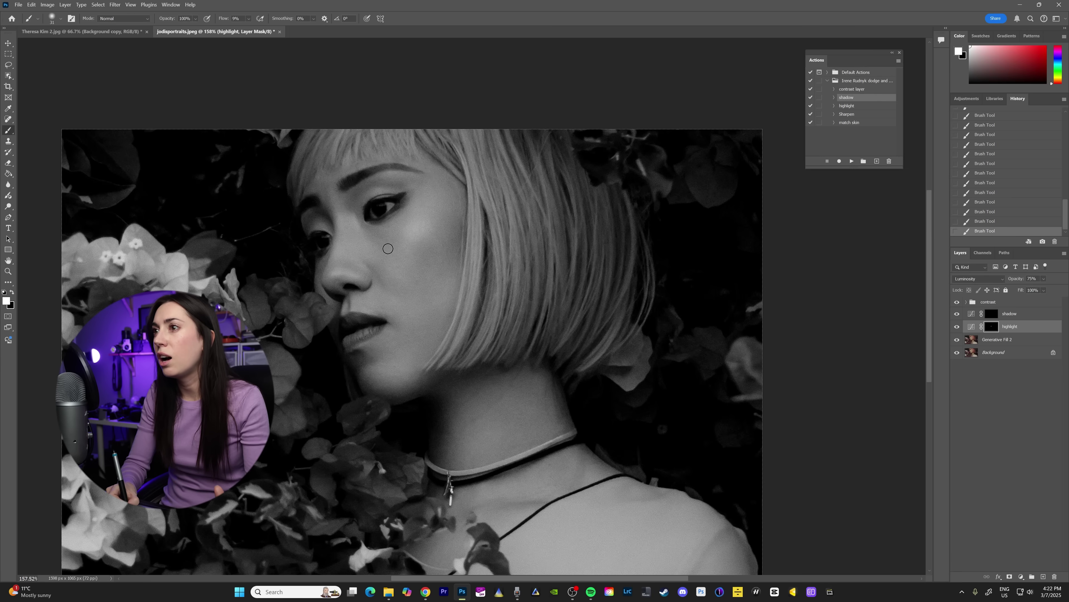
pyautogui.press(']')
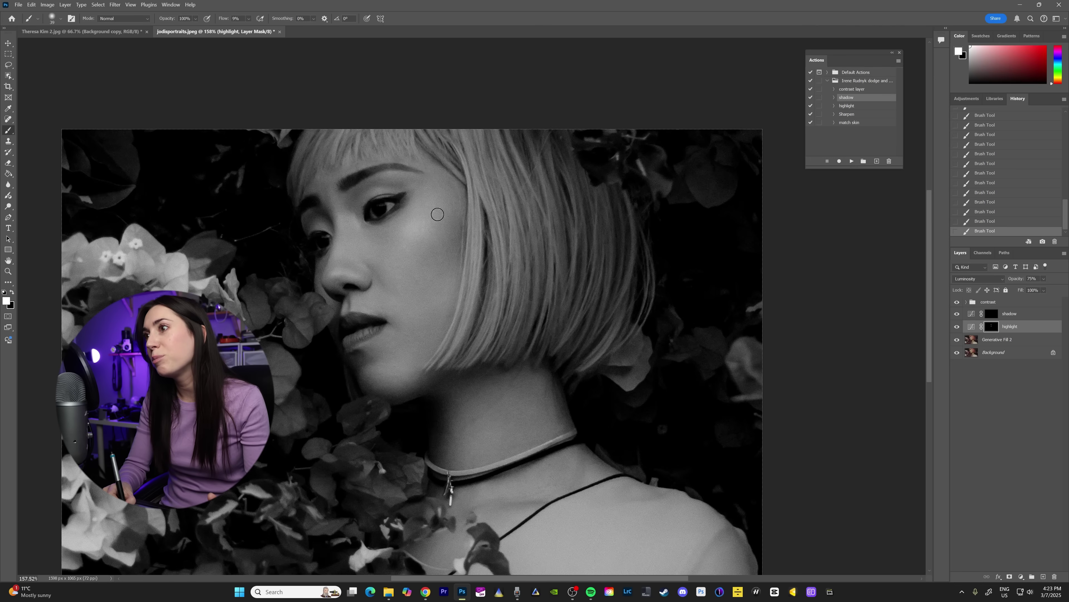
pyautogui.press('[')
pyautogui.press('[')
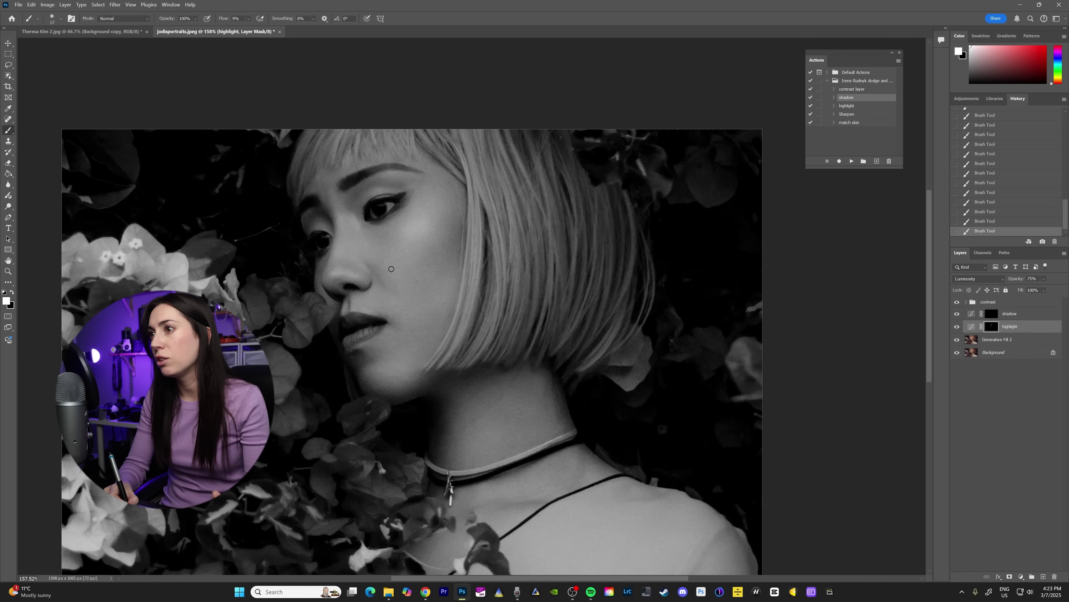
# Lighten the small dark patches on the cheek beside the nose on the highlight mask, resizing the brush to fit
pyautogui.press('[')
pyautogui.press('[')
pyautogui.press('[')
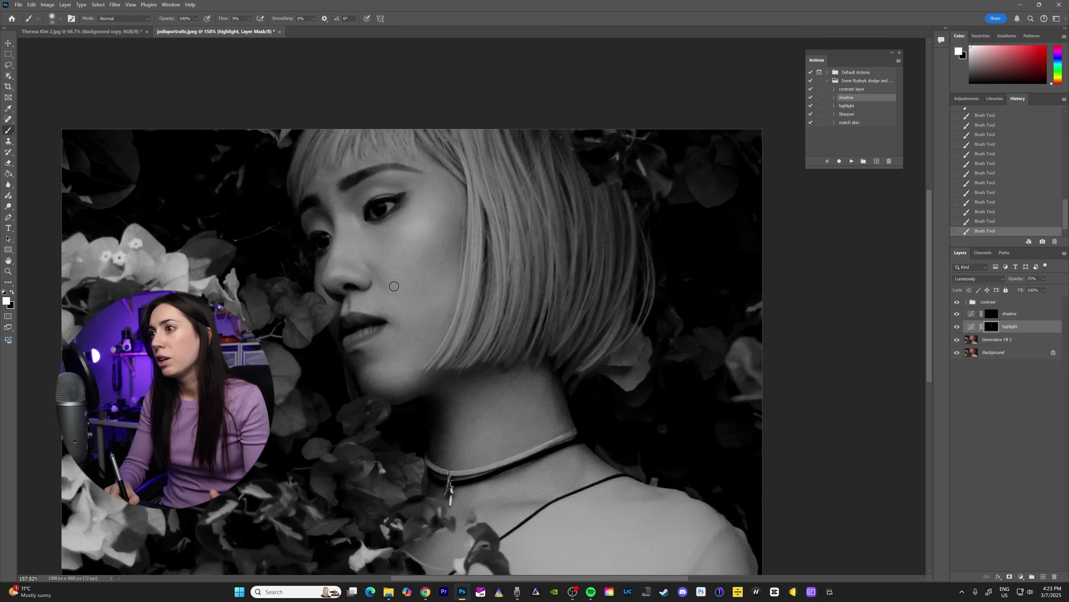
pyautogui.press(']')
pyautogui.press(']')
pyautogui.press(']')
pyautogui.press(']')
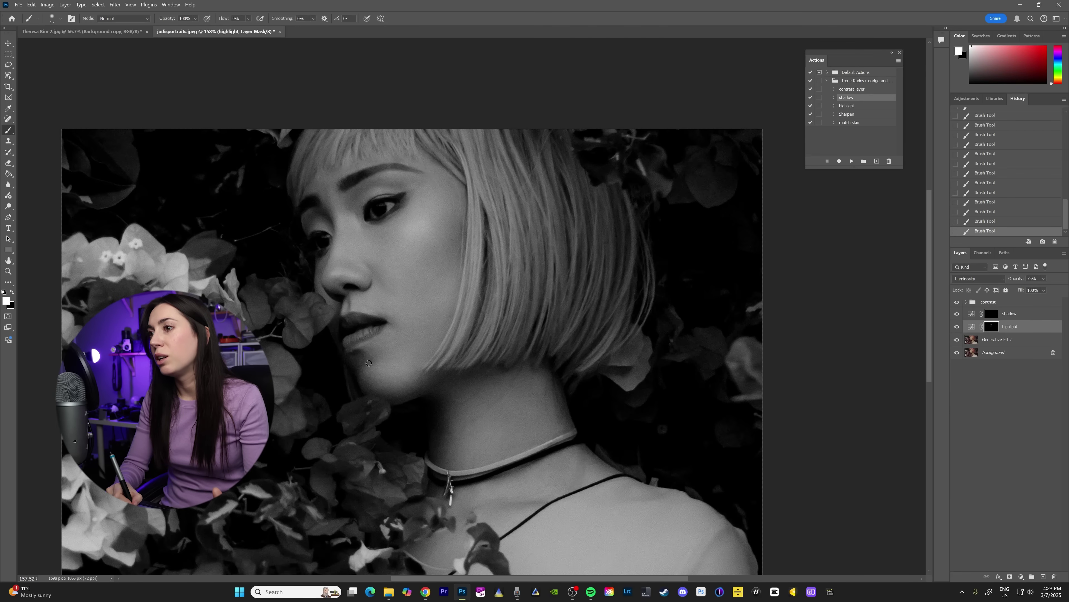
pyautogui.press(']')
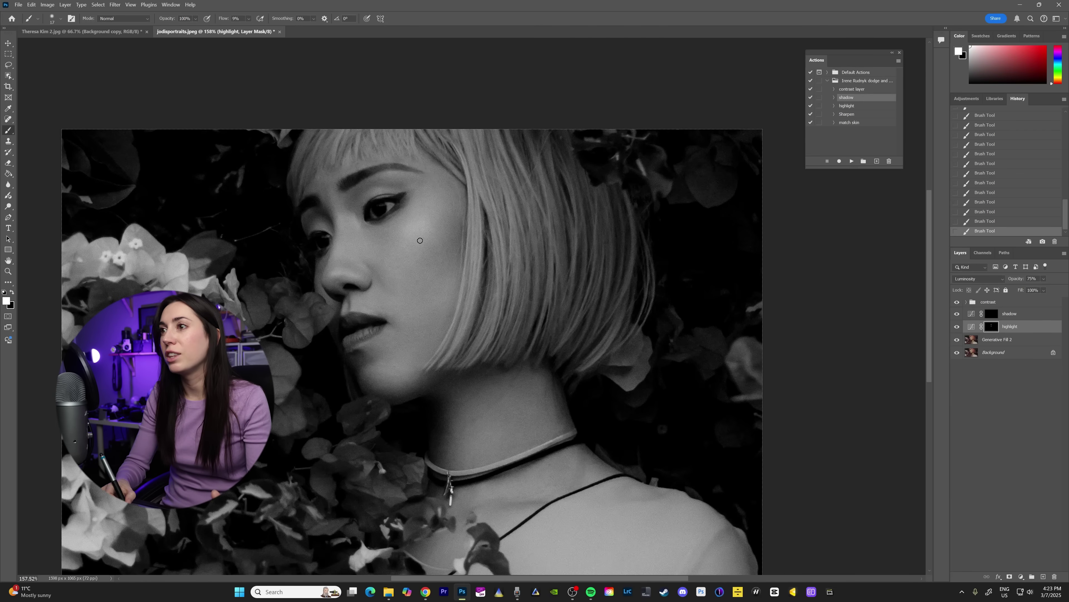
# Smooth the remaining uneven tones across the mid cheek, nose side and jaw on the highlight mask with varied brush sizes
pyautogui.press(']')
pyautogui.press(']')
pyautogui.press(']')
pyautogui.press(']')
pyautogui.press(']')
pyautogui.press(']')
pyautogui.press(']')
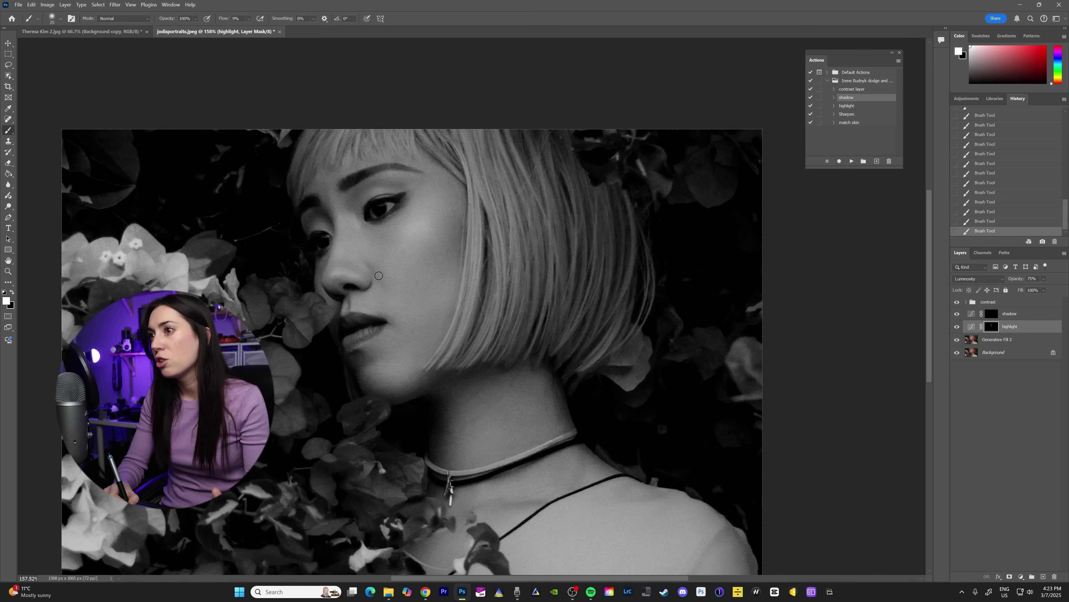
pyautogui.press('[')
pyautogui.press('[')
pyautogui.press('[')
pyautogui.press(']')
pyautogui.press(']')
pyautogui.press(']')
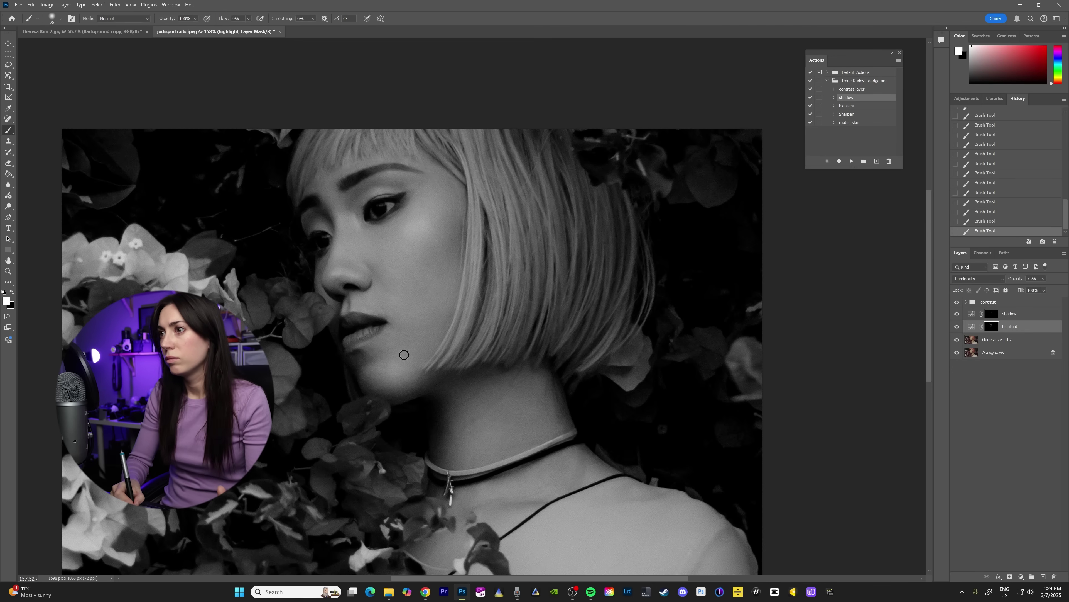
# Switch to the shadow layer's mask and burn the cheek near the hair with a larger soft brush
pyautogui.scroll(-2, 434, 323)
pyautogui.hotkey('alt', ']')
pyautogui.press(']')
pyautogui.press(']')
pyautogui.press(']')
pyautogui.press(']')
pyautogui.press(']')
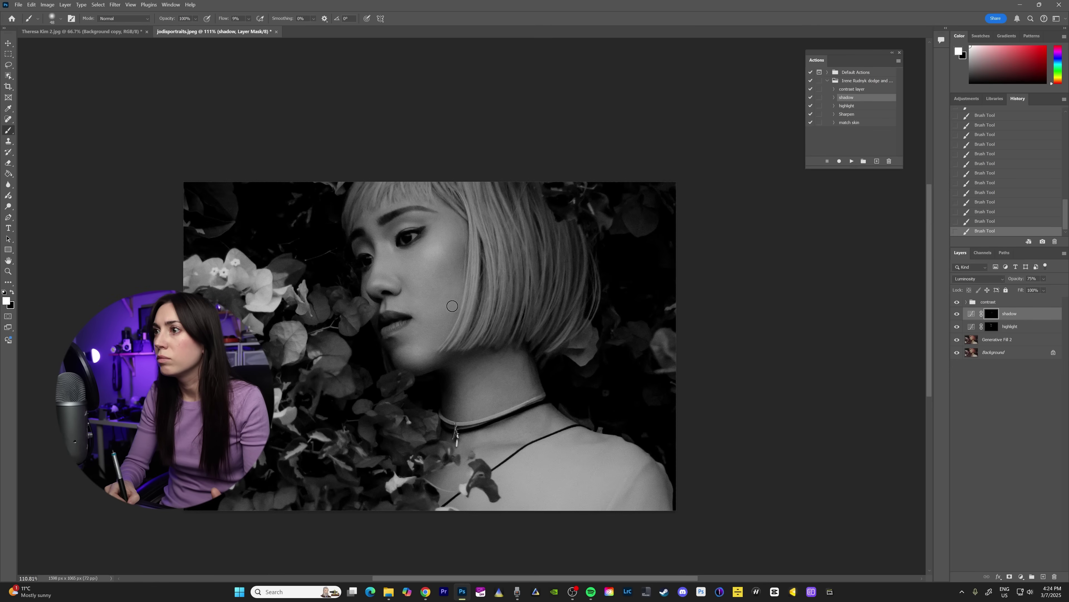
# Hide the contrast group and put the shadow and highlight layers into a new group
pyautogui.click(956, 301)
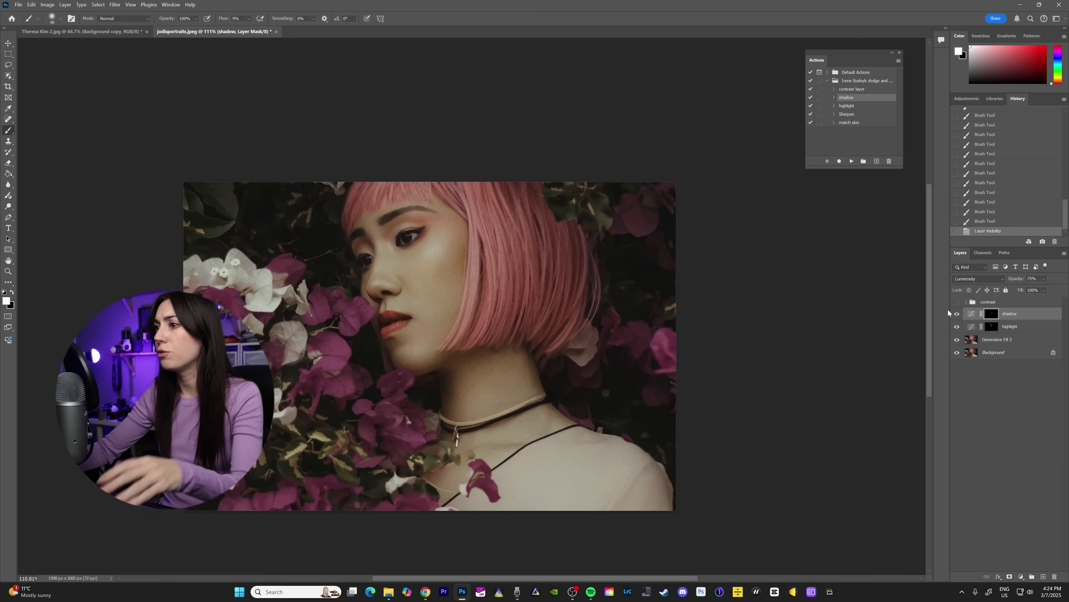
pyautogui.keyDown('shift'); pyautogui.click(1010, 327); pyautogui.keyUp('shift')
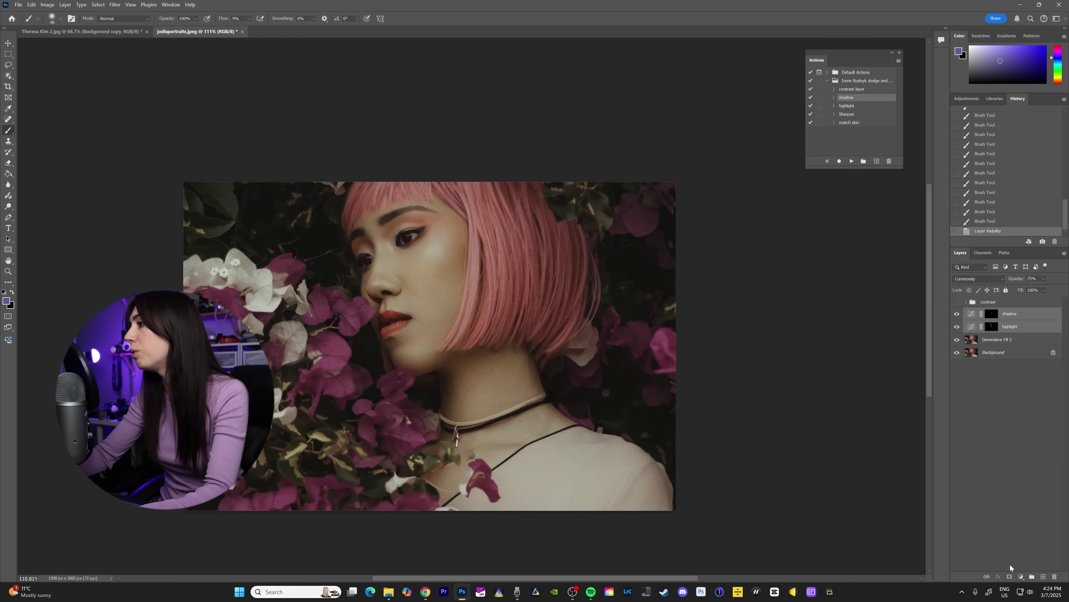
pyautogui.click(1032, 576)
# Compare the portrait with and without the dodge and burn group
pyautogui.click(957, 312)
pyautogui.click(957, 312)
pyautogui.click(958, 312)
pyautogui.click(958, 312)
pyautogui.click(958, 312)
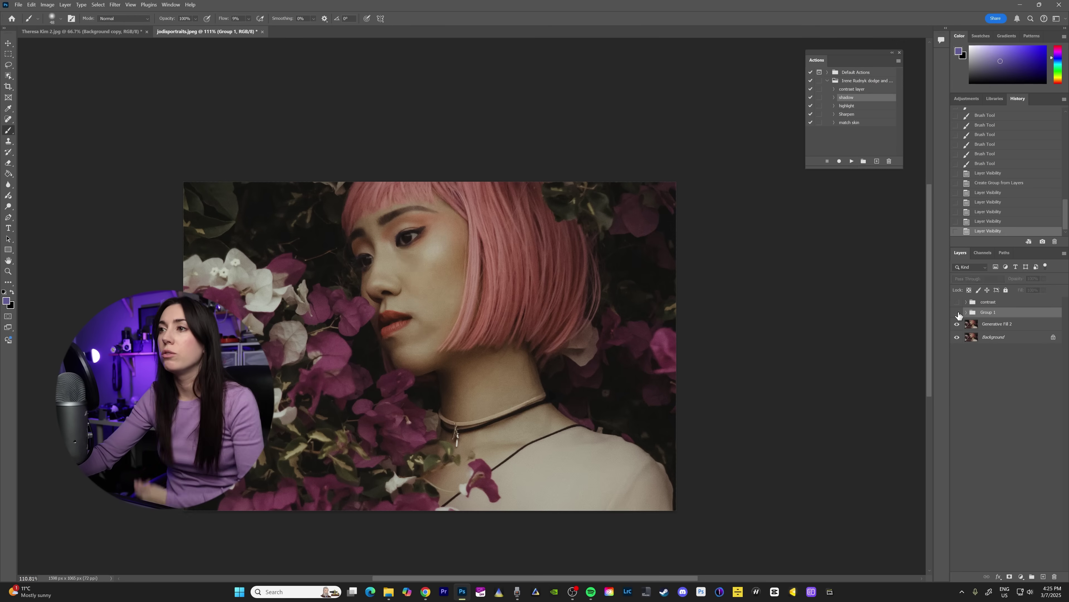
pyautogui.click(957, 313)
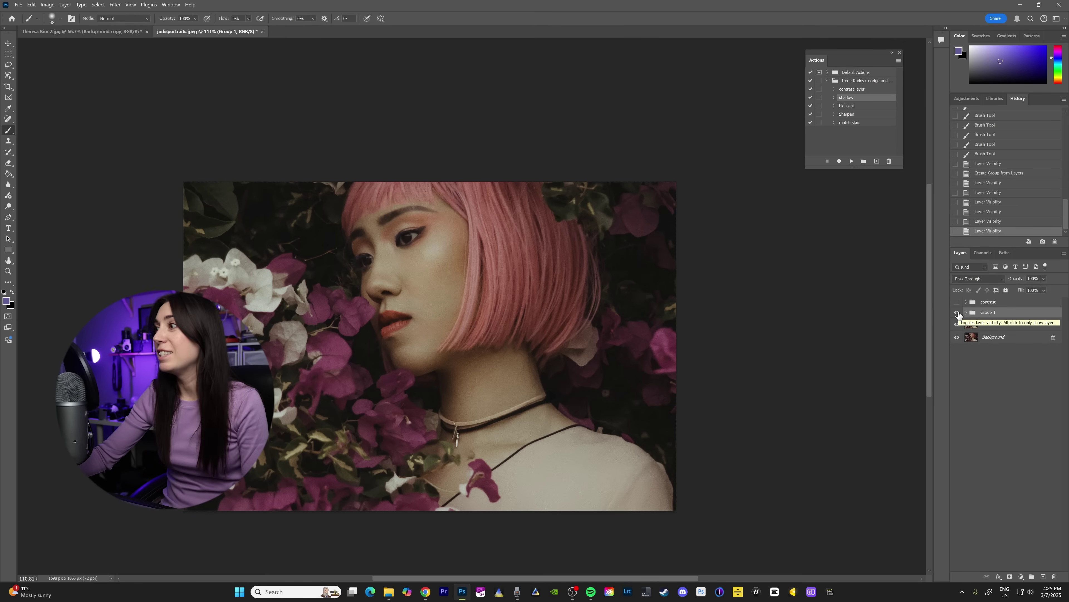
pyautogui.click(958, 312)
pyautogui.click(958, 312)
# Delete the contrast group
pyautogui.moveTo(991, 302); pyautogui.dragTo(1055, 576)
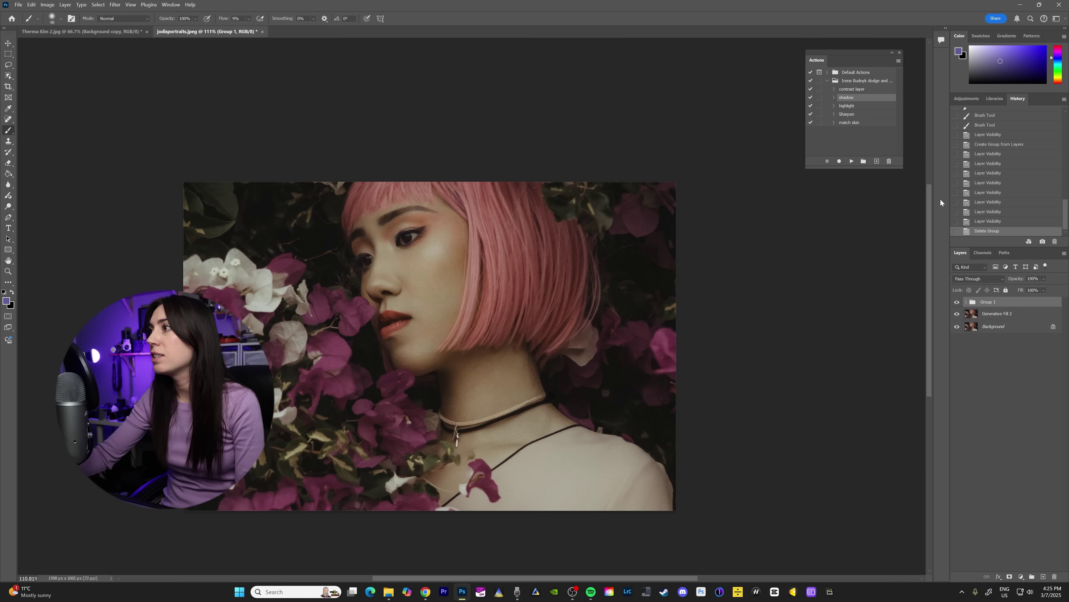
pyautogui.scroll(-3, 926, 208)
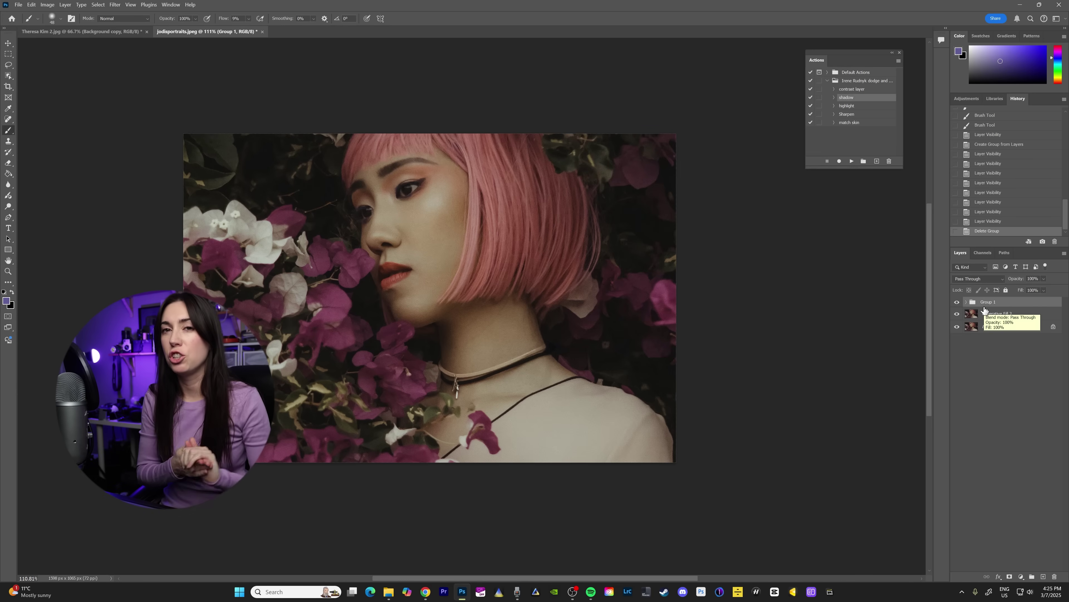
# Add a Levels adjustment layer above the dodge and burn group, set its white input to 230 and fine-tune the midtones
pyautogui.click(1021, 576)
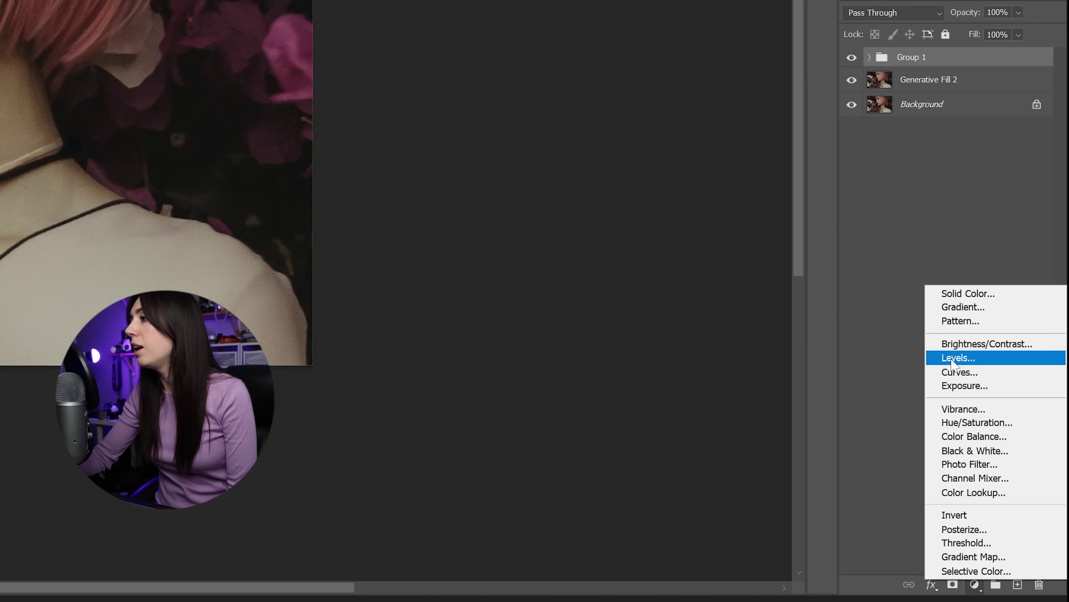
pyautogui.click(952, 361)
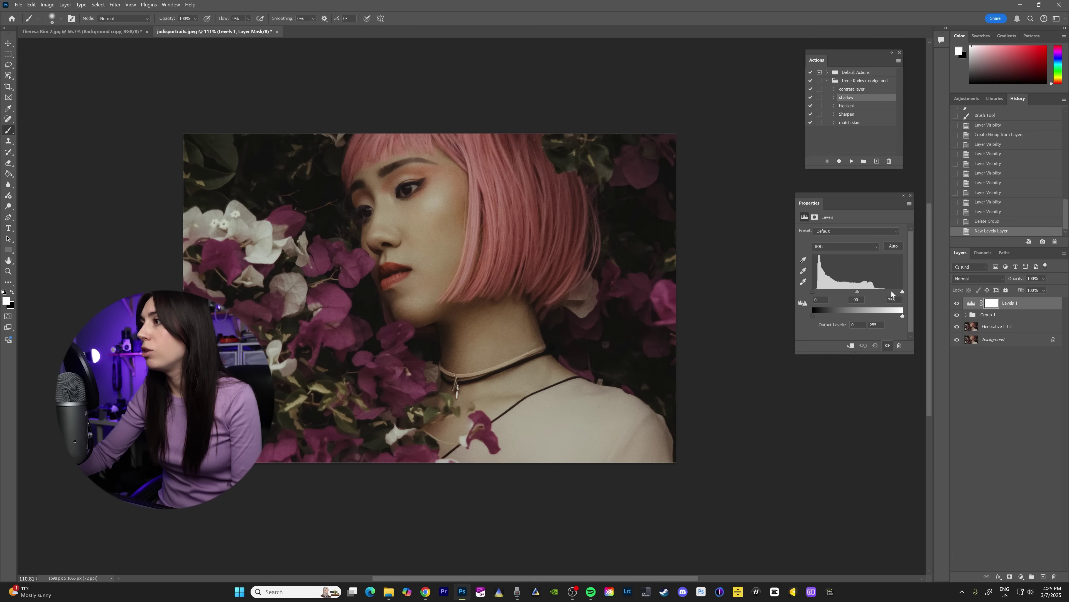
pyautogui.moveTo(899, 292); pyautogui.dragTo(894, 291)
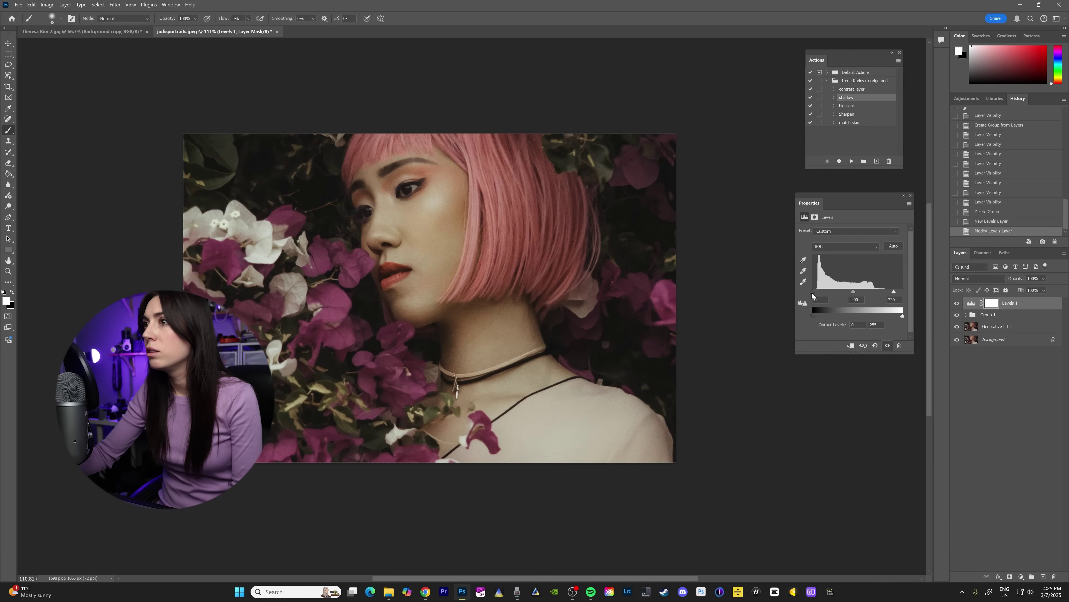
pyautogui.moveTo(854, 291); pyautogui.dragTo(852, 291)
pyautogui.click(910, 197)
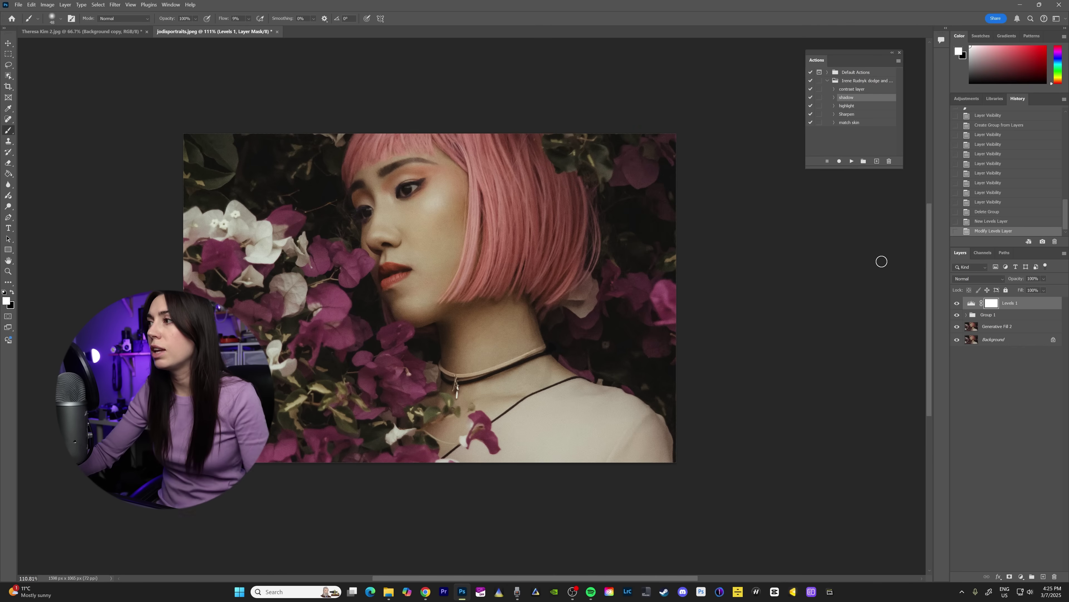
# Invert the Levels 1 mask and paint white with a very large soft brush over the face and neck to brighten them
pyautogui.hotkey('ctrl', 'i')
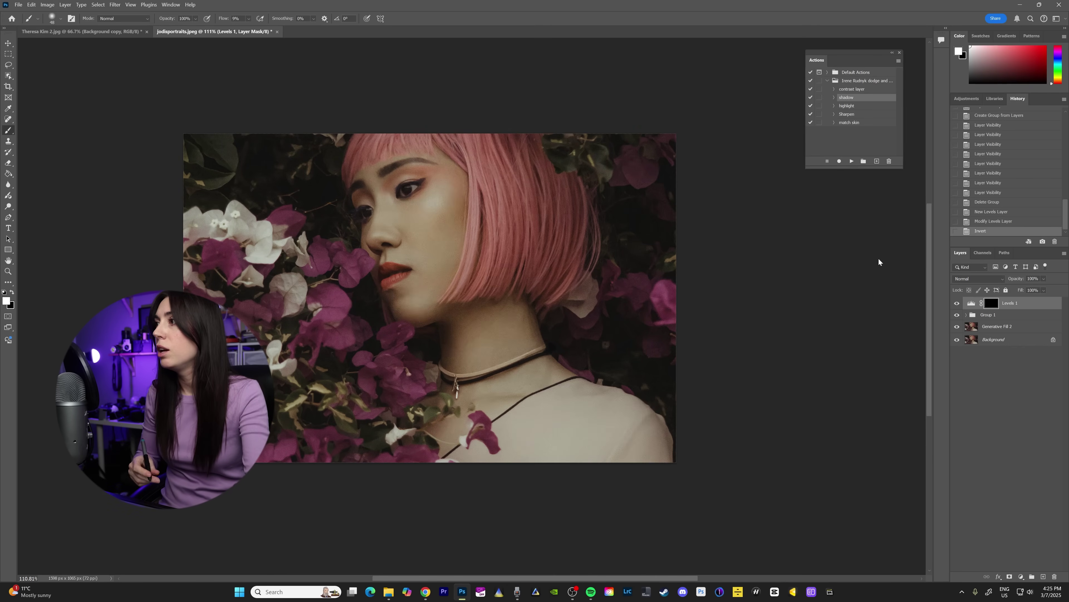
pyautogui.press(']')
pyautogui.press(']')
pyautogui.press(']')
pyautogui.press(']')
pyautogui.press(']')
pyautogui.press(']')
pyautogui.press(']')
pyautogui.press(']')
pyautogui.press(']')
pyautogui.press(']')
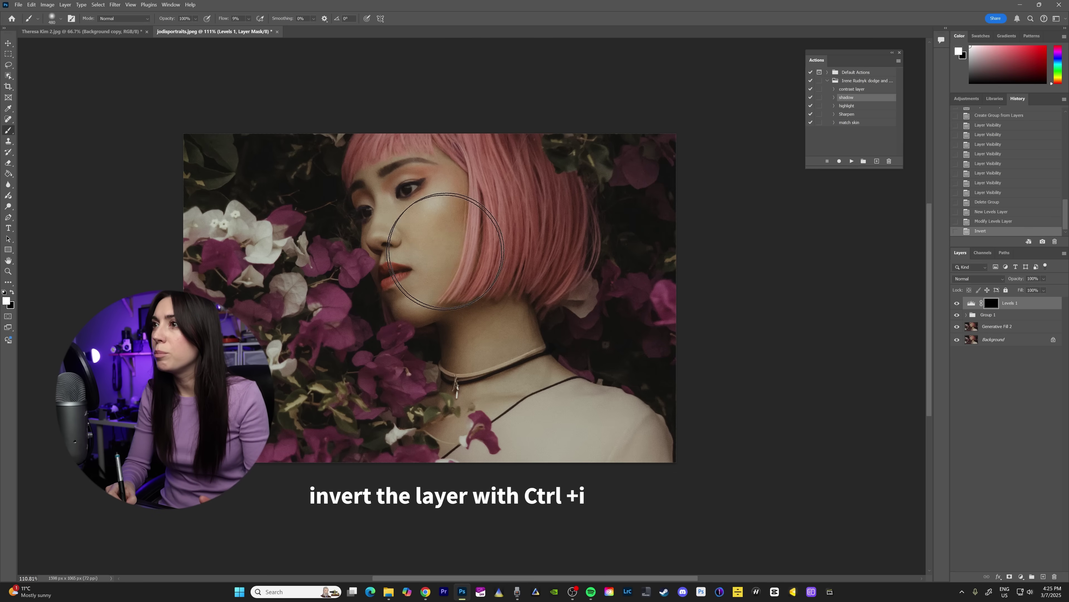
pyautogui.moveTo(429, 198)
pyautogui.mouseDown()
pyautogui.moveTo(403, 212)
pyautogui.moveTo(442, 259)
pyautogui.moveTo(416, 186)
pyautogui.moveTo(409, 221)
pyautogui.moveTo(423, 181)
pyautogui.moveTo(412, 192)
pyautogui.moveTo(447, 211)
pyautogui.mouseUp()
pyautogui.moveTo(538, 321); pyautogui.dragTo(497, 379)
pyautogui.moveTo(421, 202); pyautogui.dragTo(453, 191)
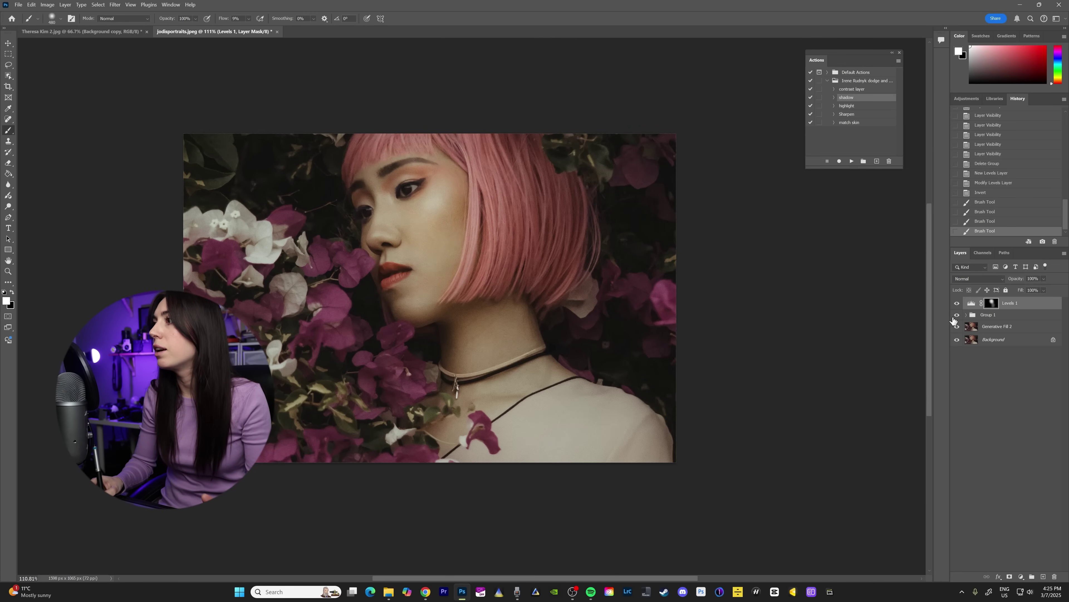
# Compare the portrait with and without the Levels 1 brightening
pyautogui.click(956, 303)
pyautogui.click(957, 302)
pyautogui.click(957, 302)
pyautogui.click(958, 303)
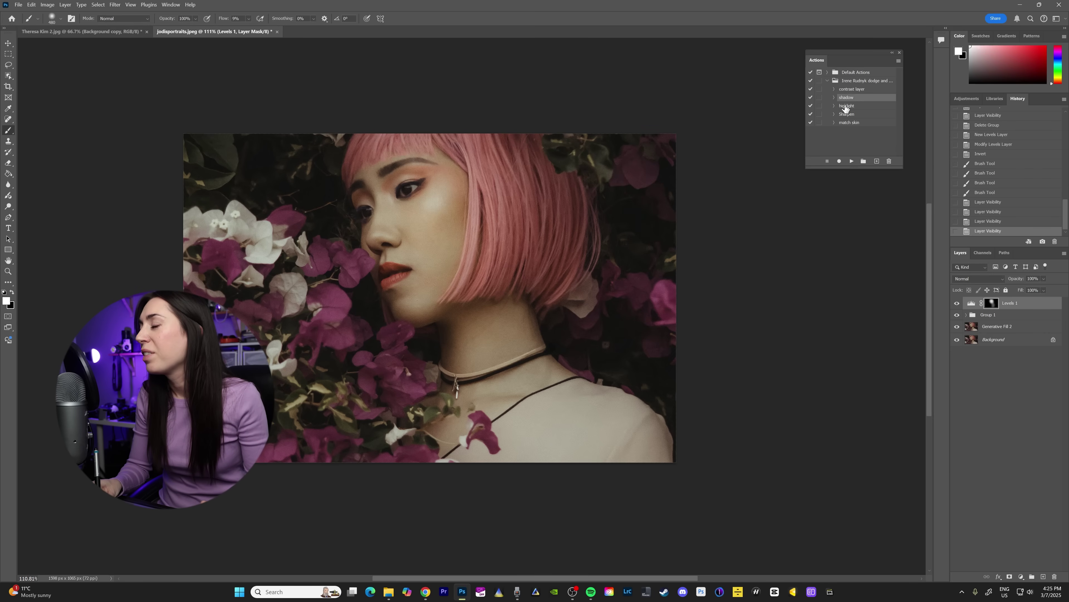
# Add a second Levels adjustment layer on top and lower its white input to brighten the image strongly
pyautogui.click(8, 271)
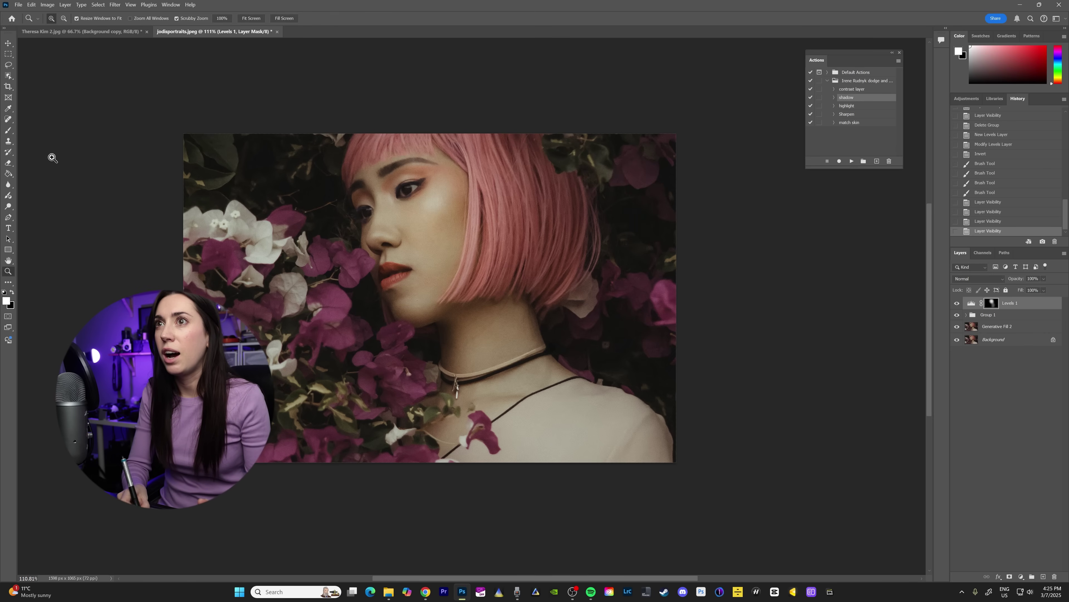
pyautogui.click(426, 187)
pyautogui.click(402, 168)
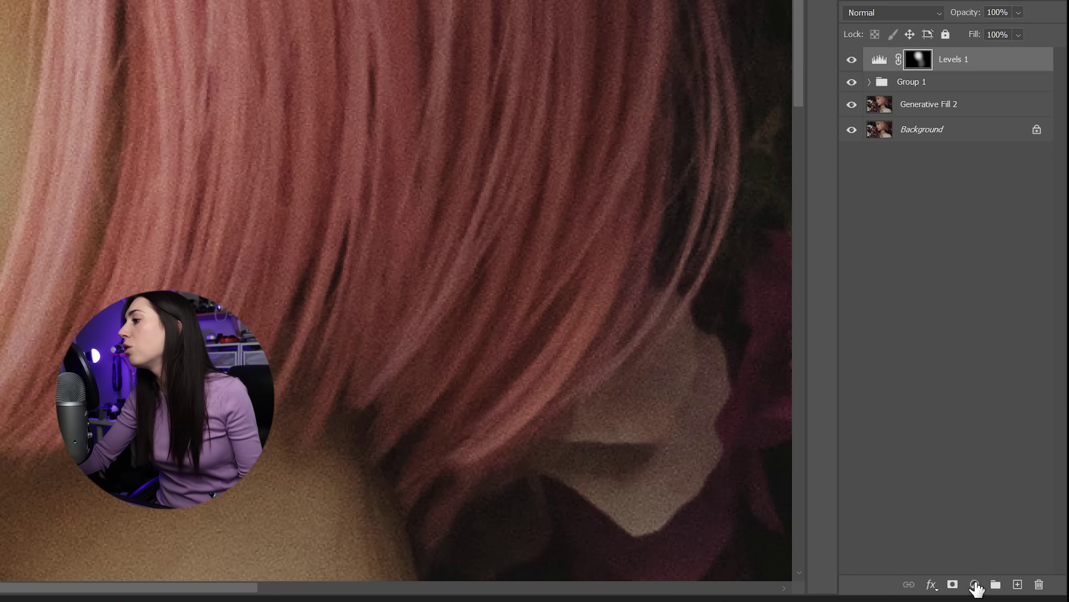
pyautogui.click(1021, 576)
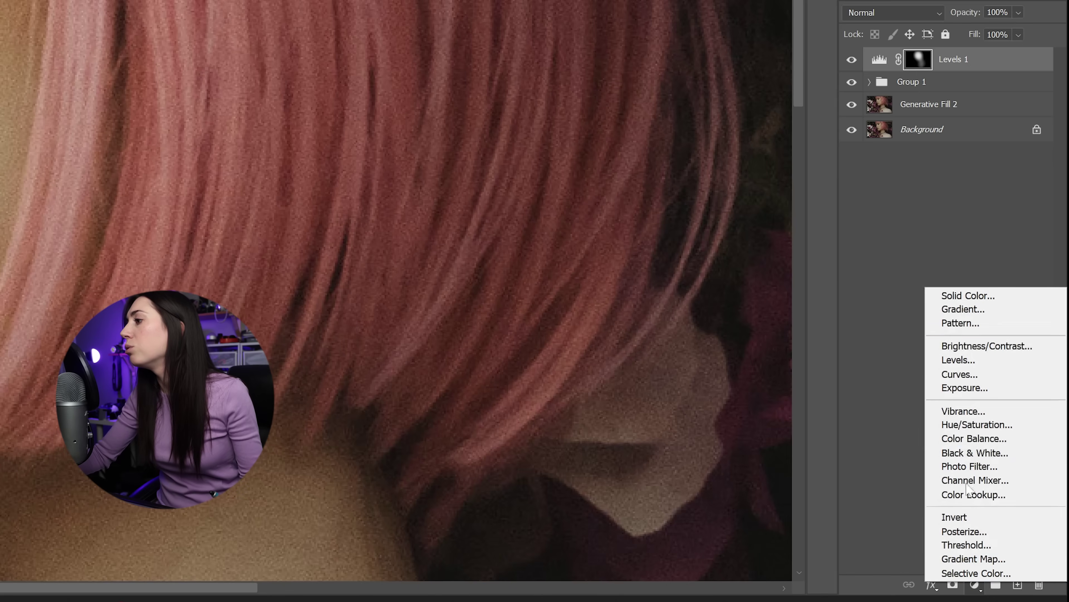
pyautogui.click(960, 361)
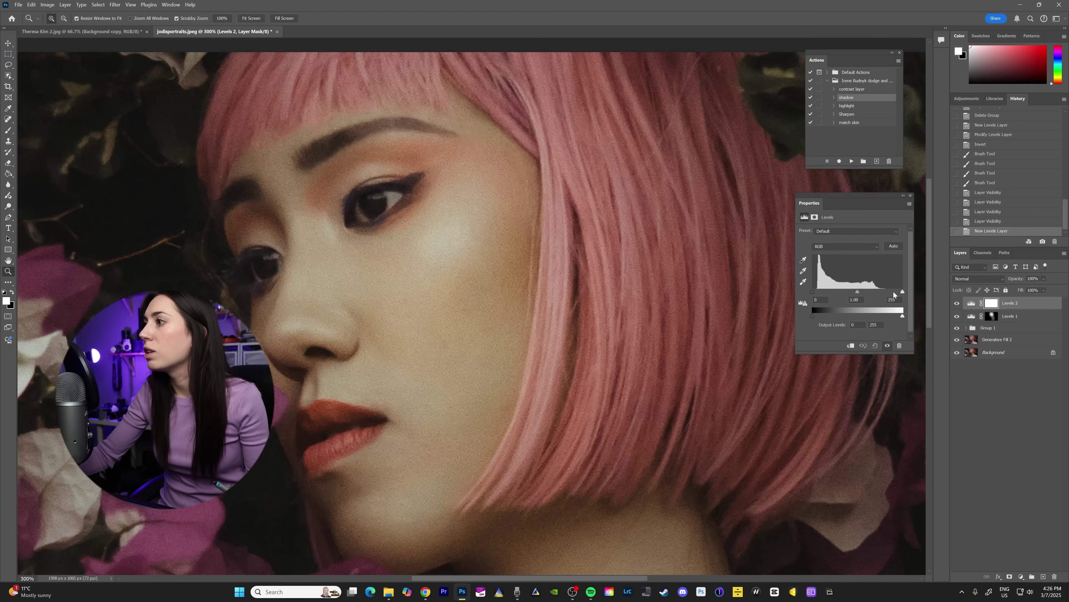
pyautogui.moveTo(902, 292); pyautogui.dragTo(881, 291)
pyautogui.click(912, 196)
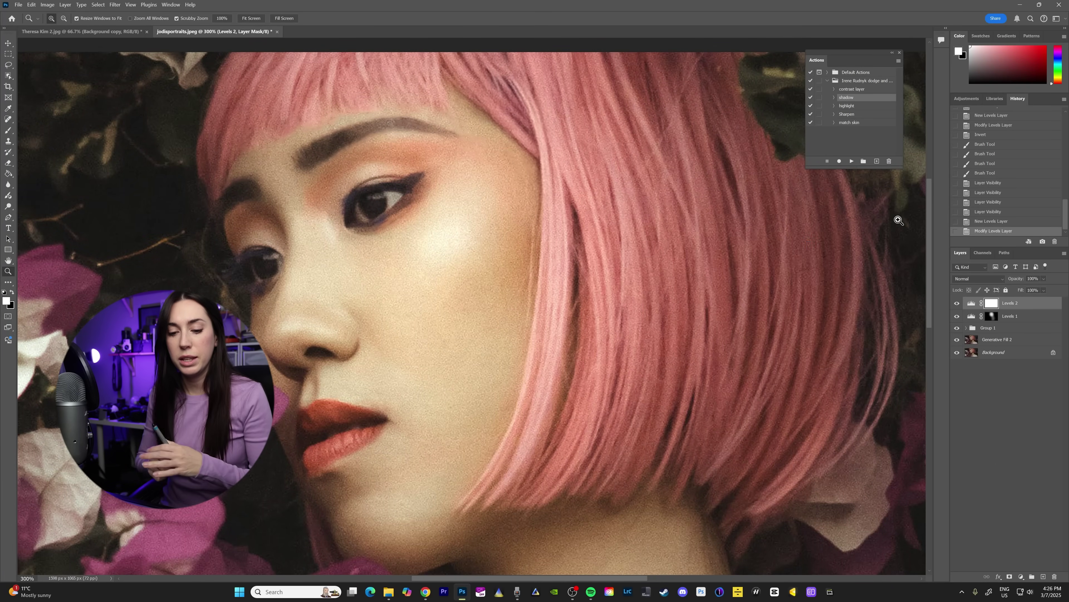
# Invert the Levels 2 mask and brighten the iris of the eye nearer the hair with a very small white brush
pyautogui.hotkey('ctrl', 'i')
pyautogui.click(8, 130)
pyautogui.press('[')
pyautogui.press('[')
pyautogui.press('[')
pyautogui.press('[')
pyautogui.press('[')
pyautogui.press('[')
pyautogui.press('[')
pyautogui.press('[')
pyautogui.press('[')
pyautogui.press('[')
pyautogui.press('[')
pyautogui.press('[')
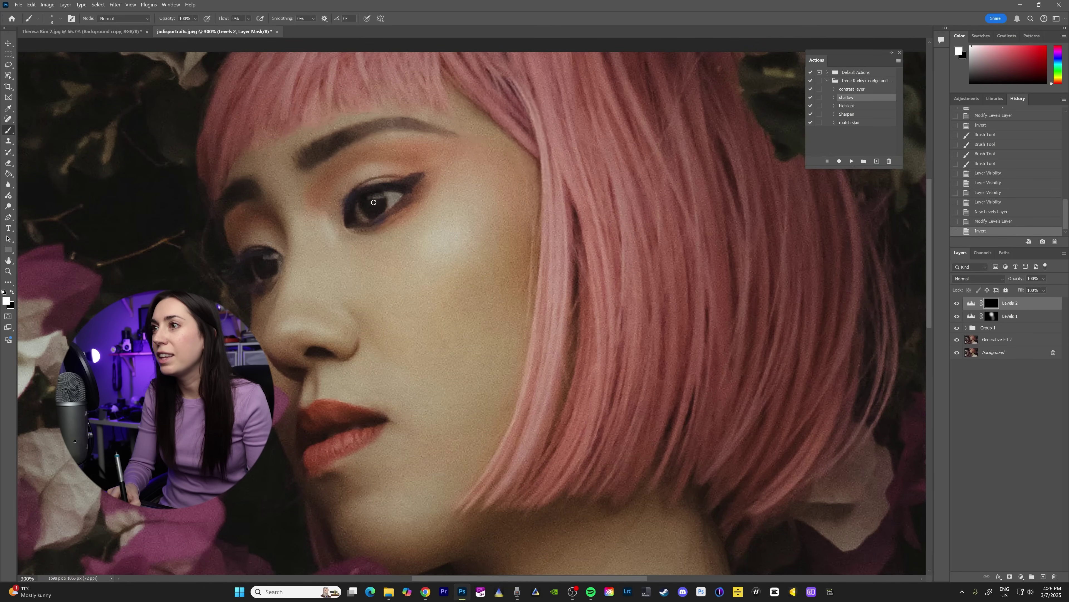
pyautogui.moveTo(382, 207); pyautogui.dragTo(381, 201)
# Brighten the other eye on the Levels 2 mask with a smaller brush
pyautogui.press(']')
pyautogui.press(']')
pyautogui.press('[')
pyautogui.press('[')
pyautogui.press('[')
pyautogui.press('[')
pyautogui.press('[')
pyautogui.moveTo(278, 264); pyautogui.dragTo(273, 255)
# Enlarge the brush and compare the eyes with and without the Levels 2 layer
pyautogui.press(']')
pyautogui.press(']')
pyautogui.press(']')
pyautogui.press(']')
pyautogui.press(']')
pyautogui.click(956, 303)
pyautogui.click(957, 304)
pyautogui.click(956, 304)
pyautogui.click(957, 305)
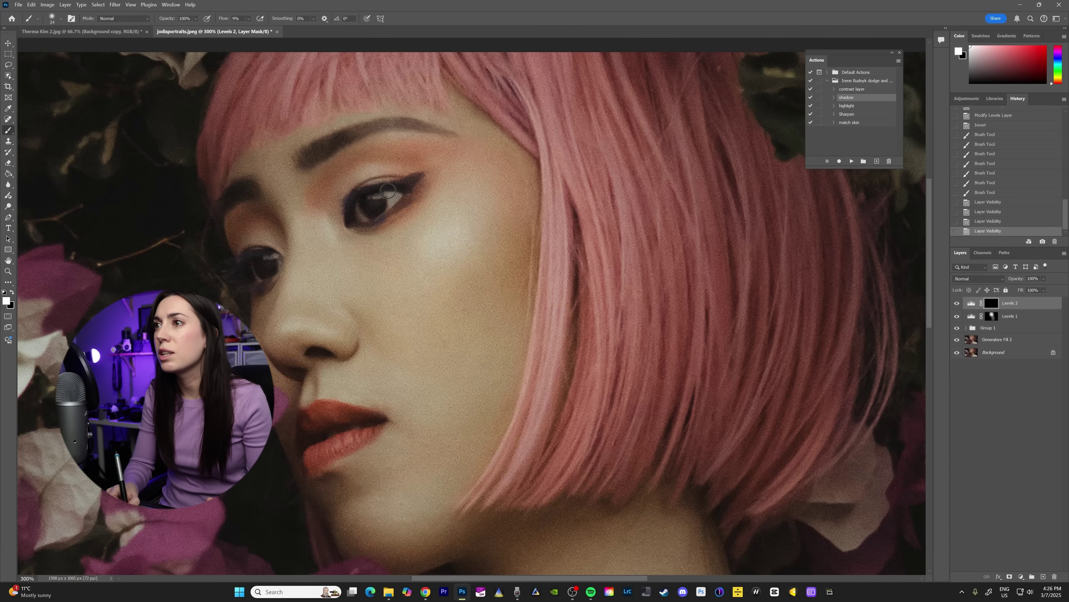
# Lighten the inner corner and the skin just below the eye nearer the hair on the Levels 2 mask with a smaller brush
pyautogui.press('[')
pyautogui.press('[')
pyautogui.moveTo(368, 169); pyautogui.dragTo(356, 179)
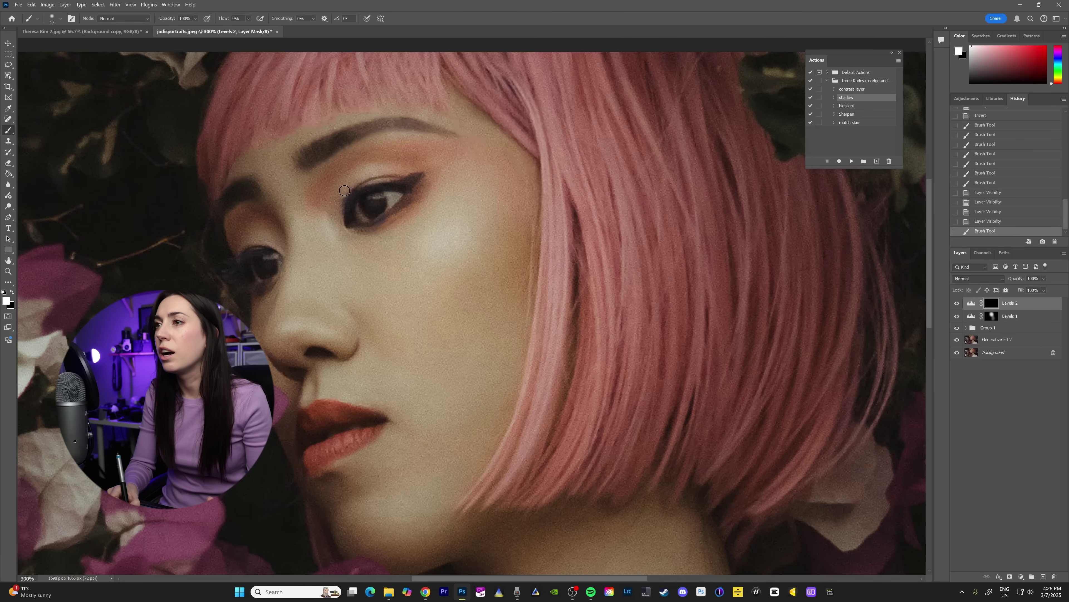
pyautogui.moveTo(300, 250)
pyautogui.mouseDown()
pyautogui.moveTo(299, 230)
pyautogui.moveTo(328, 218)
pyautogui.moveTo(367, 234)
pyautogui.mouseUp()
pyautogui.moveTo(352, 232); pyautogui.dragTo(381, 229)
# Brighten the cheek down towards the lips on the Levels 2 mask with a much larger brush, and shrink the brush again
pyautogui.press(']')
pyautogui.press(']')
pyautogui.press(']')
pyautogui.press(']')
pyautogui.press(']')
pyautogui.press(']')
pyautogui.press(']')
pyautogui.moveTo(470, 203); pyautogui.dragTo(402, 333)
pyautogui.moveTo(426, 261); pyautogui.dragTo(381, 401)
pyautogui.press('[')
pyautogui.press('[')
pyautogui.press('[')
pyautogui.press('[')
pyautogui.press('[')
pyautogui.press('[')
pyautogui.press('[')
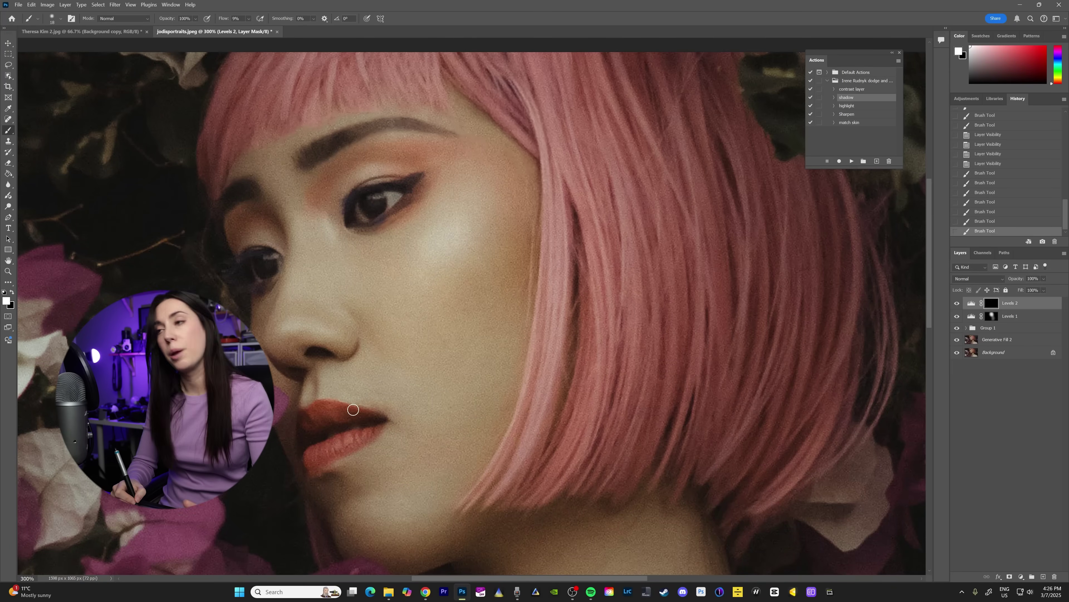
# Compare the whole portrait with and without the Levels 2 layer
pyautogui.hotkey('ctrl', '-')
pyautogui.hotkey('ctrl', '-')
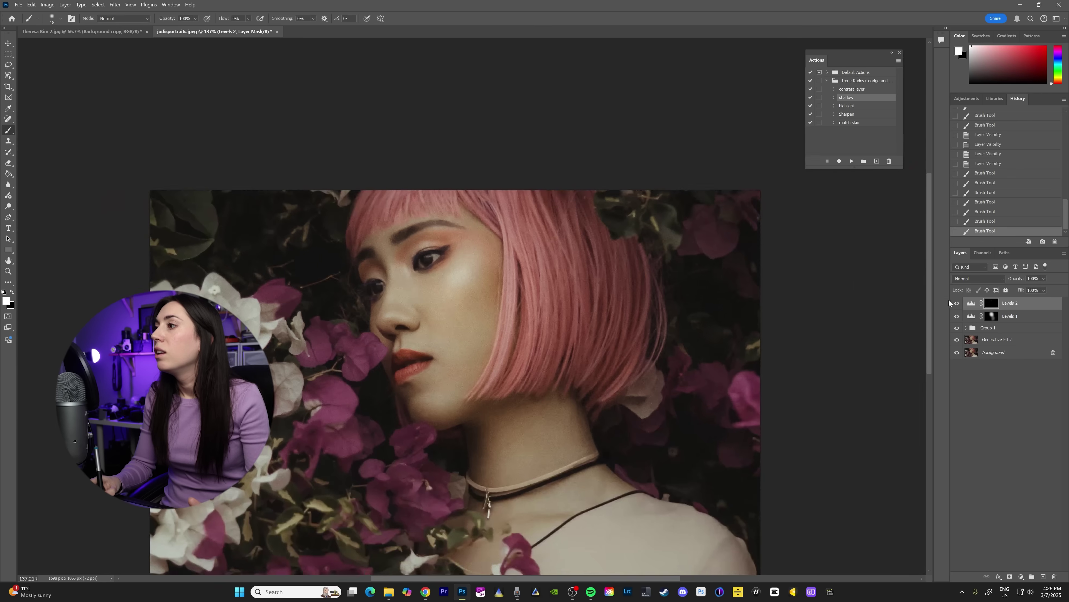
pyautogui.click(957, 303)
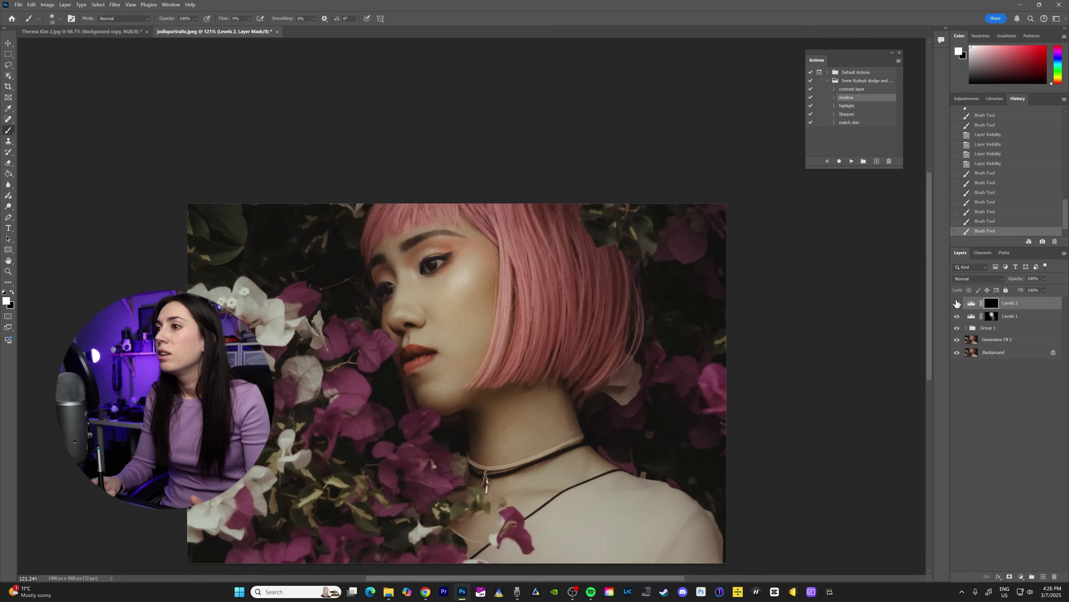
pyautogui.click(957, 303)
pyautogui.moveTo(930, 188); pyautogui.dragTo(933, 213)
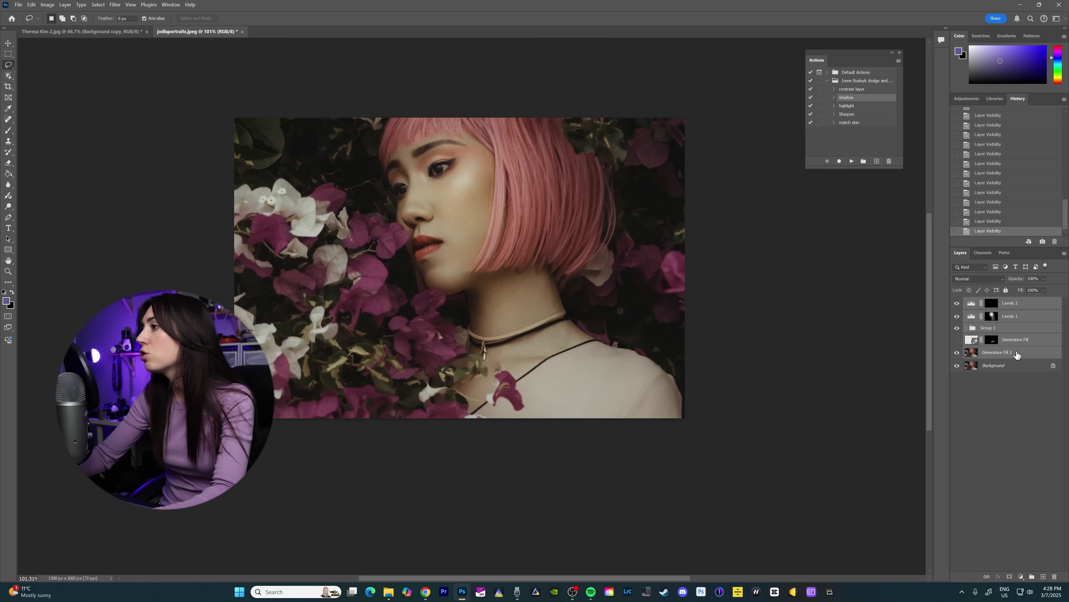
# Merge all the selected retouching layers above the Background into a single layer
pyautogui.rightClick(978, 353)
pyautogui.click(1007, 410)
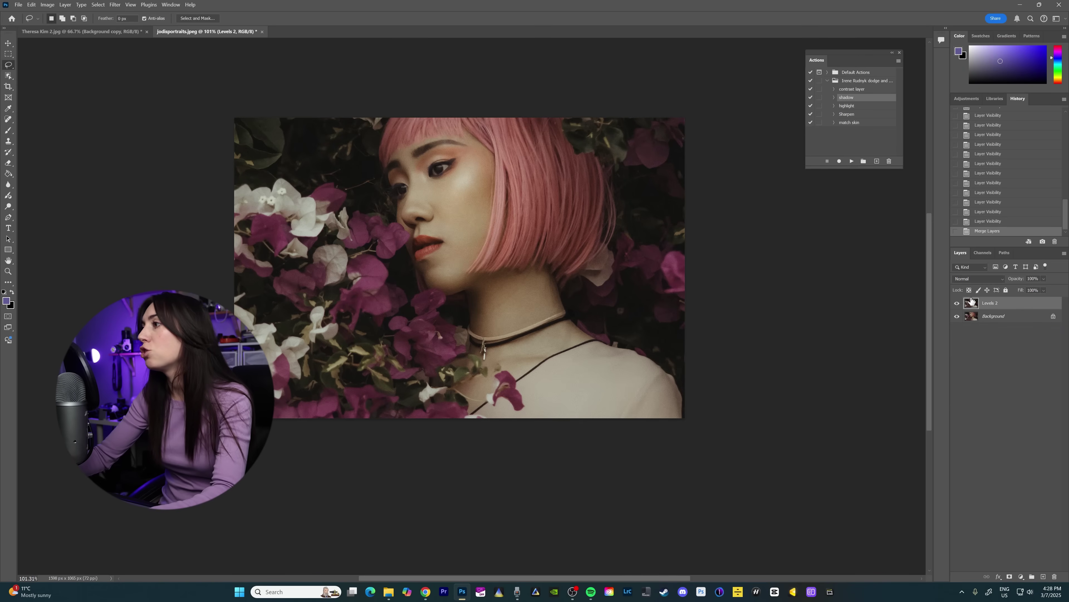
# Compare the merged retouch with the original Background repeatedly, checking the face, neck and choker
pyautogui.click(956, 304)
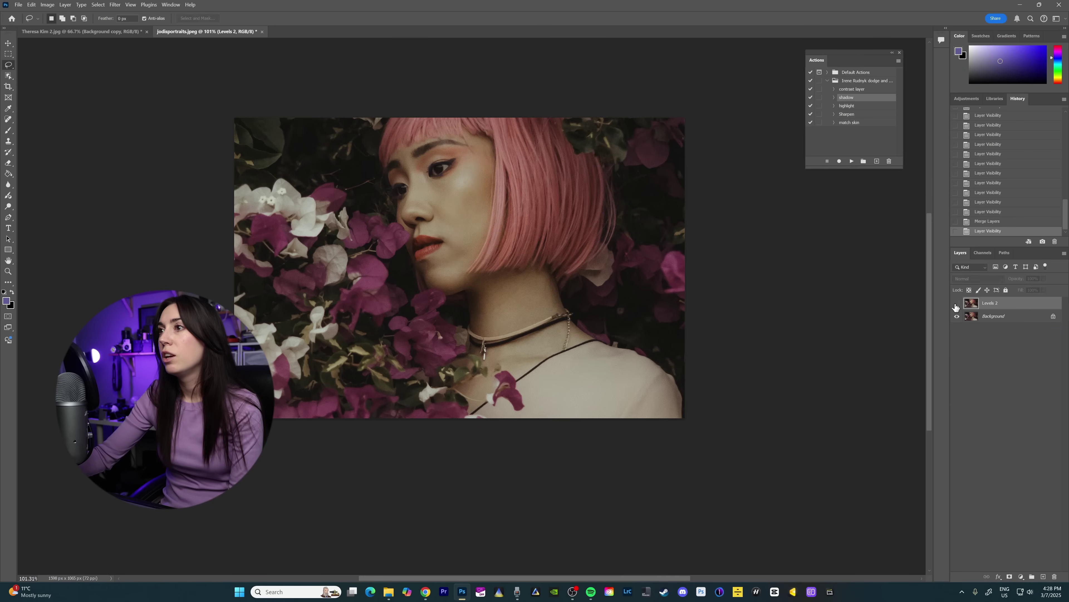
pyautogui.click(956, 304)
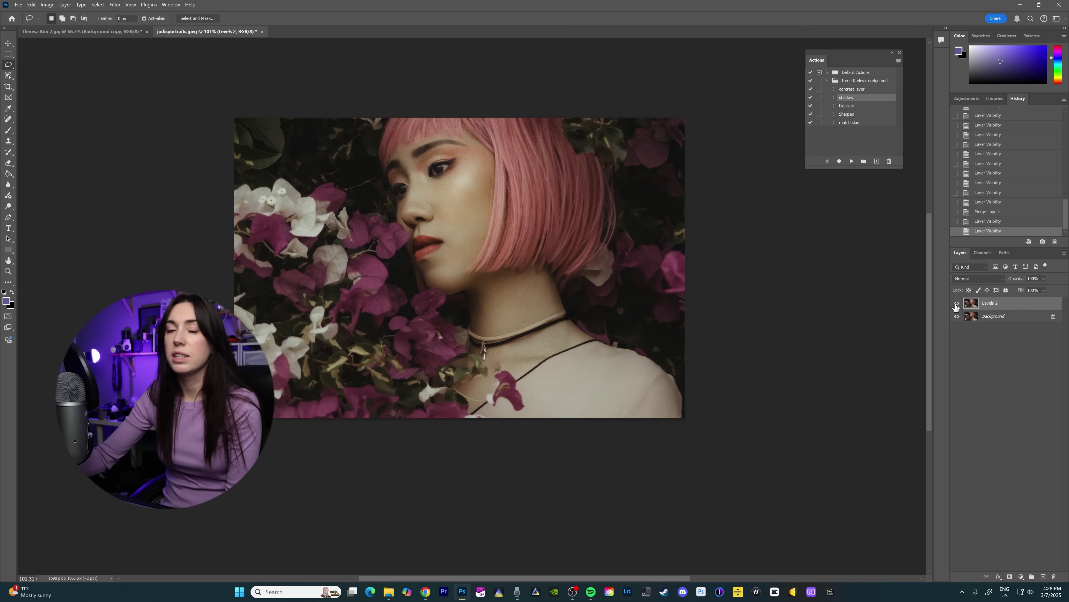
pyautogui.click(956, 304)
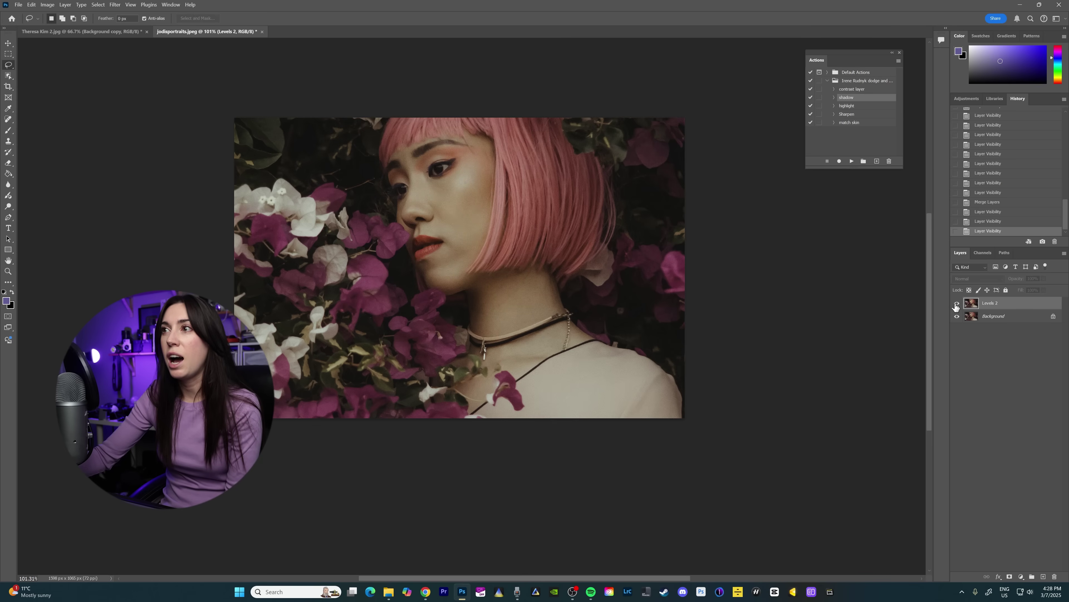
pyautogui.click(956, 303)
pyautogui.click(956, 304)
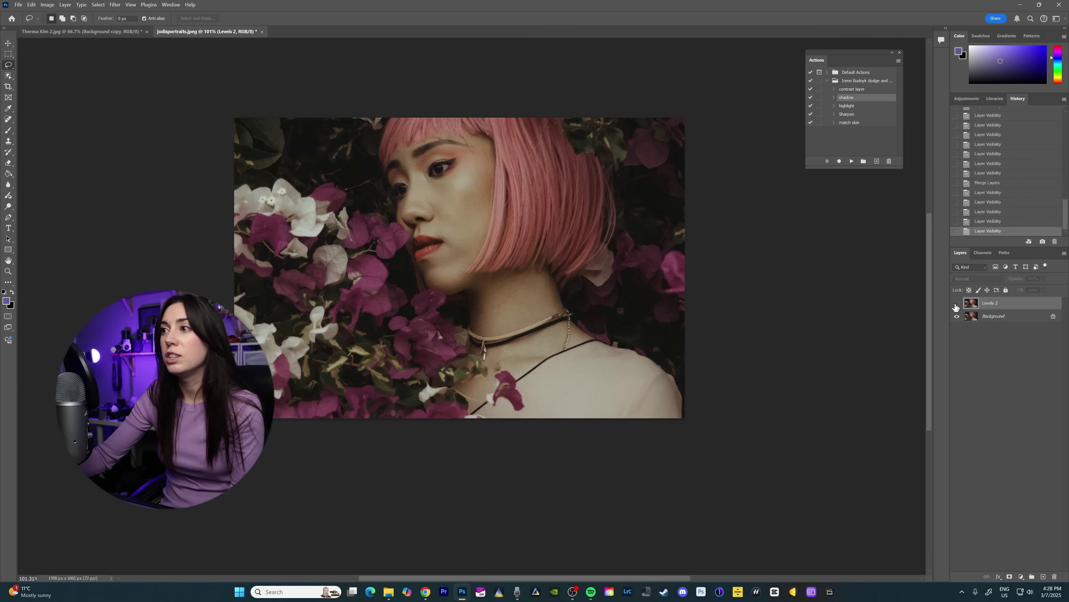
pyautogui.click(956, 304)
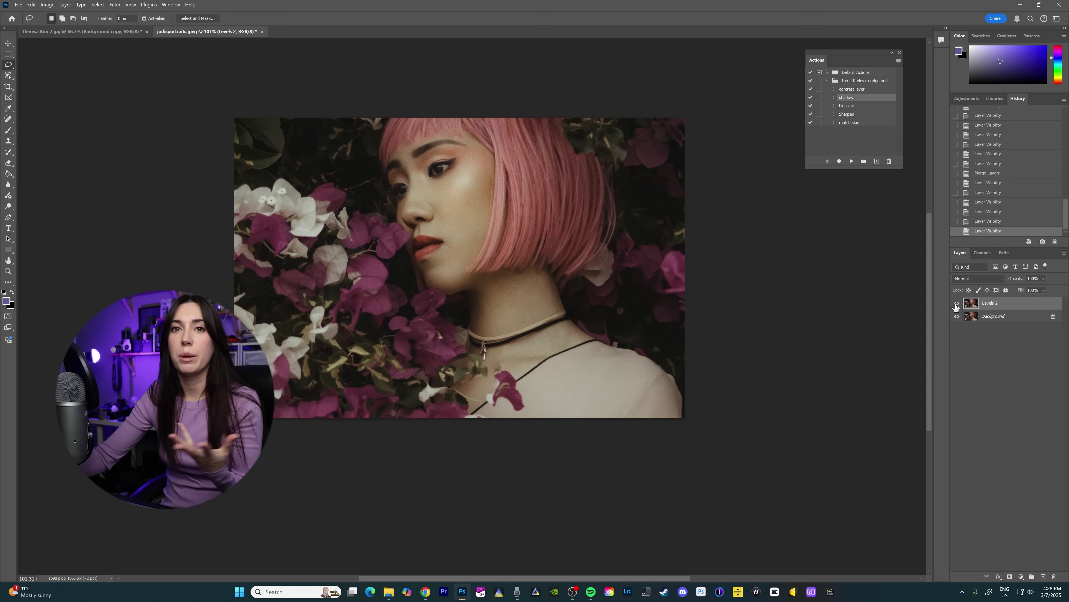
pyautogui.click(956, 304)
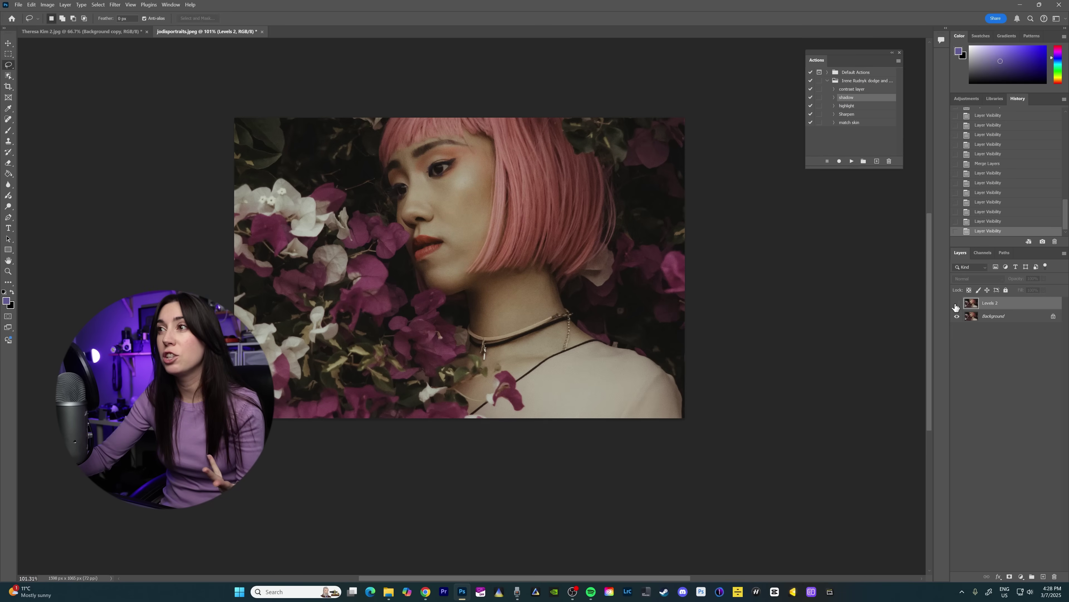
pyautogui.click(956, 304)
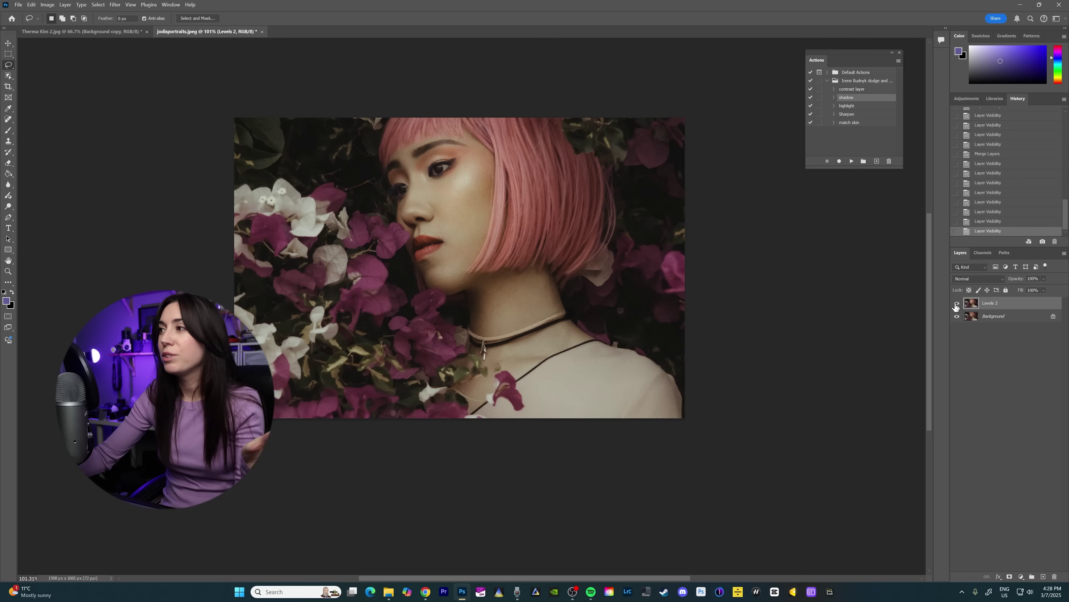
pyautogui.click(956, 304)
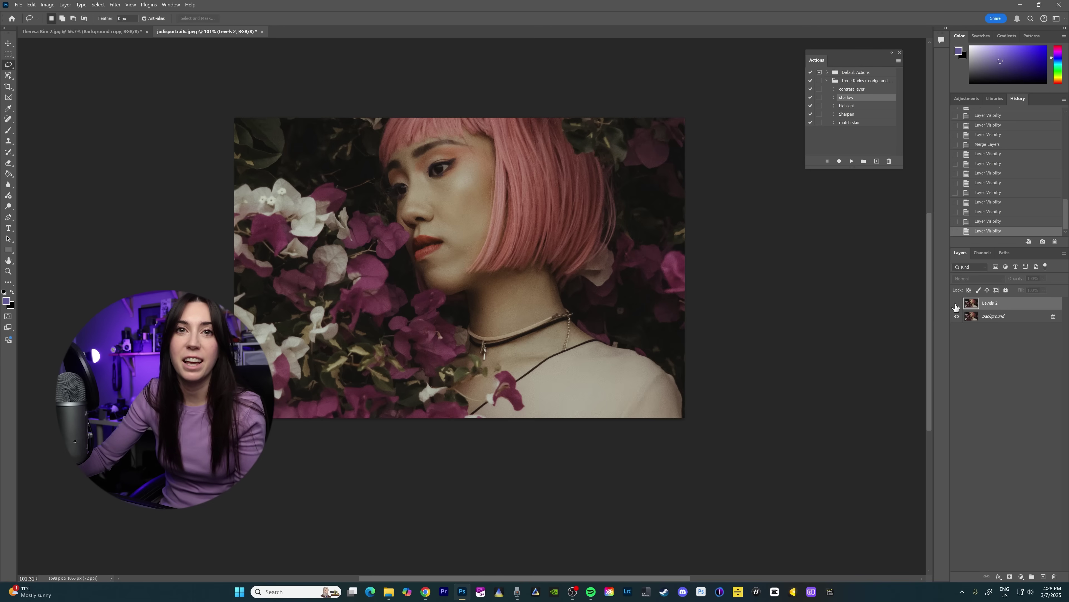
pyautogui.click(956, 304)
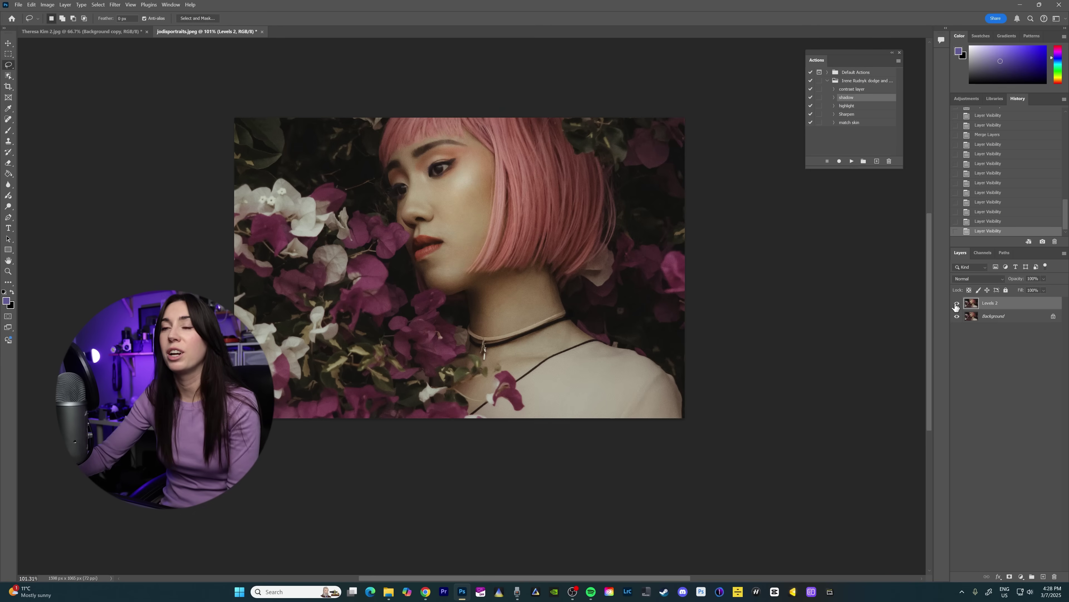
pyautogui.click(956, 304)
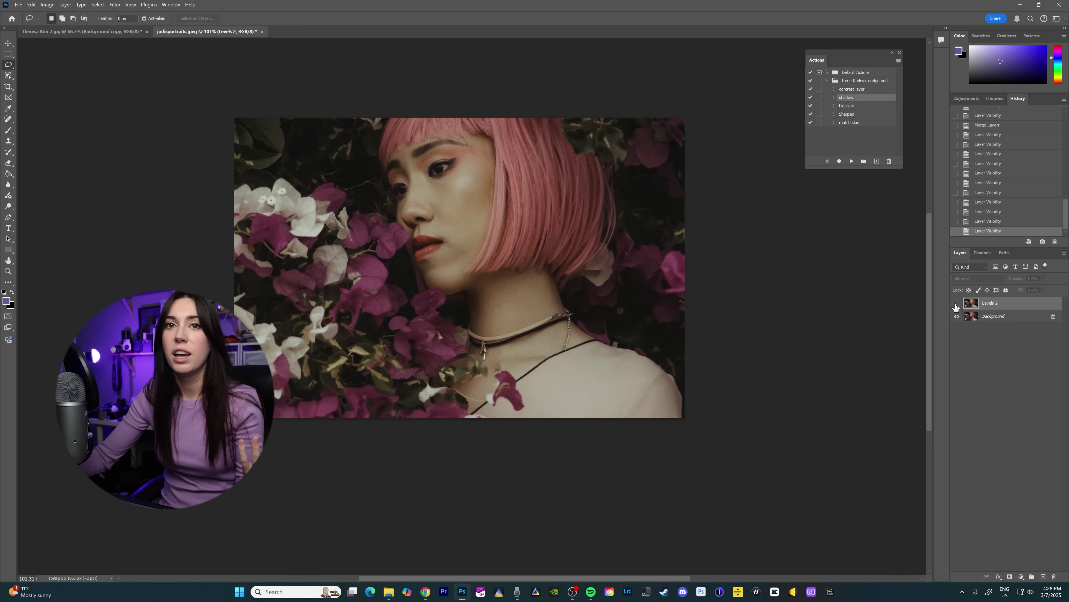
pyautogui.click(955, 304)
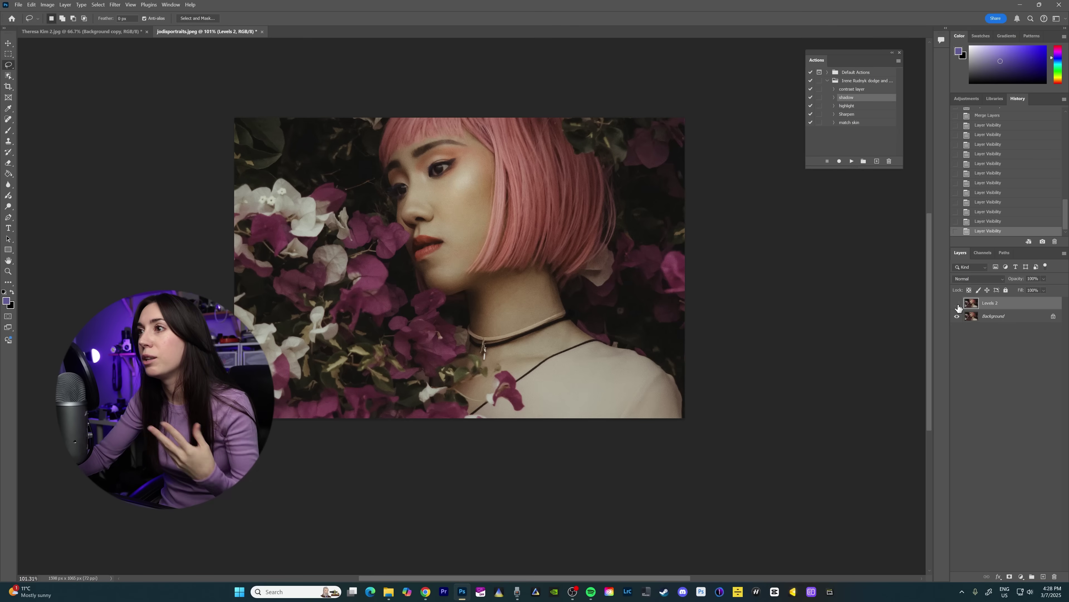
pyautogui.click(957, 304)
pyautogui.click(957, 304)
pyautogui.click(956, 304)
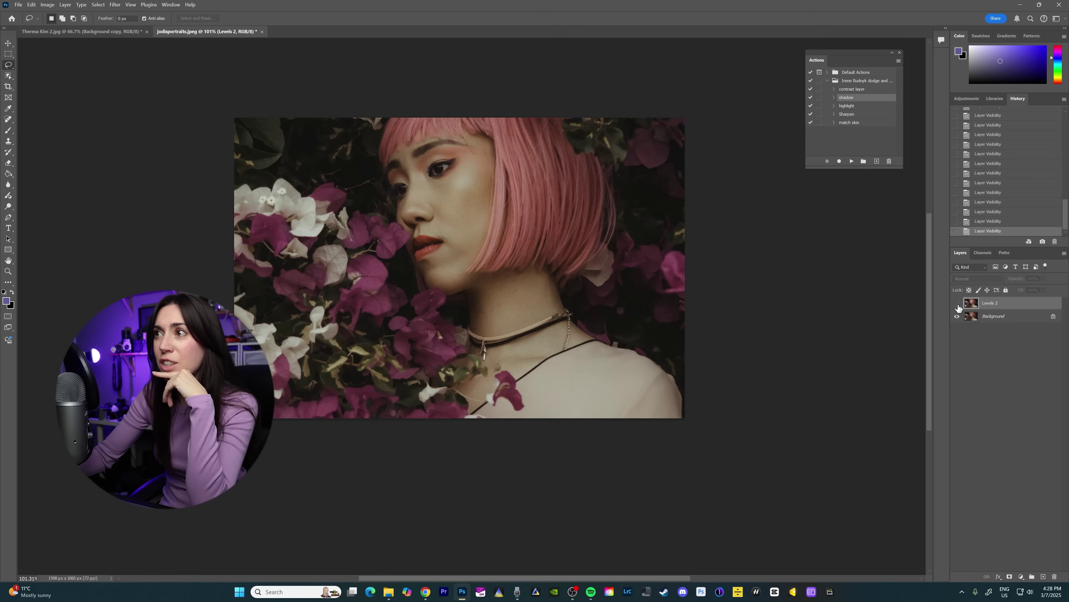
pyautogui.click(957, 304)
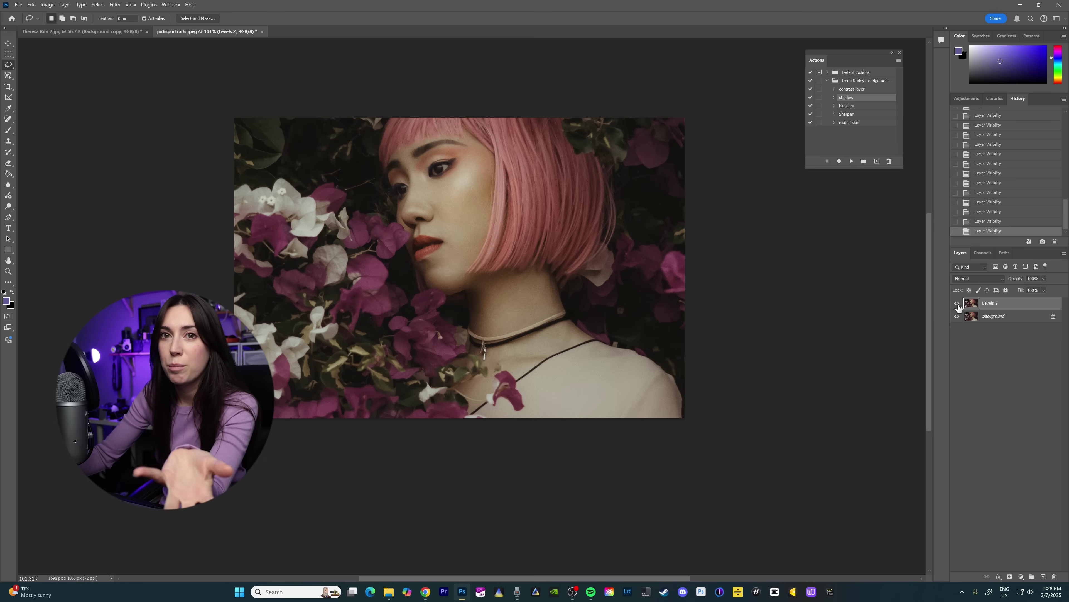
pyautogui.click(957, 304)
pyautogui.click(957, 305)
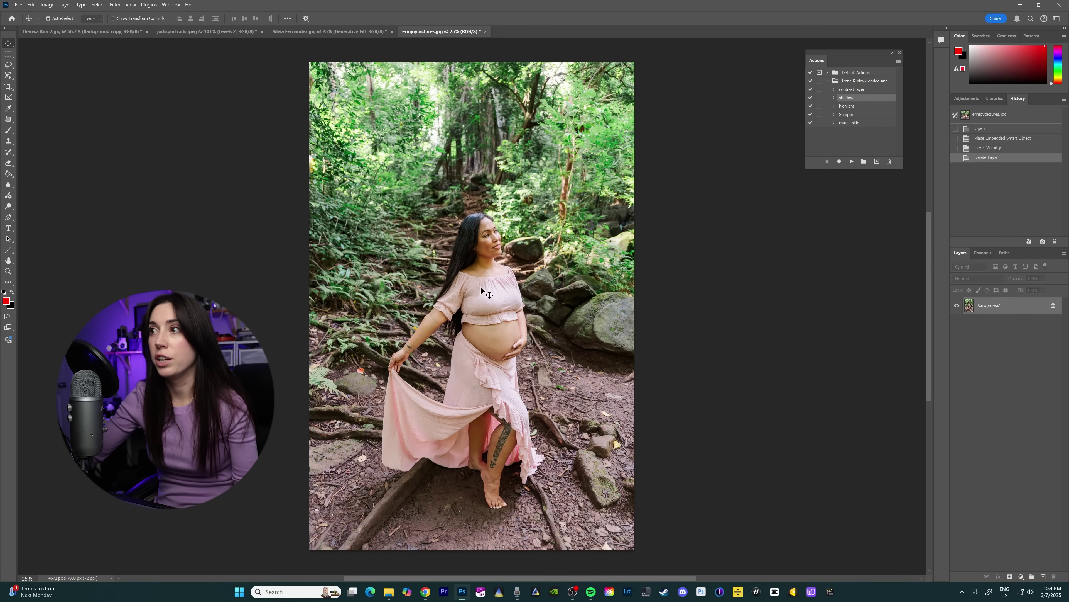
# Open the forest maternity photo in the Lens Correction filter with its custom settings shown
pyautogui.click(7, 271)
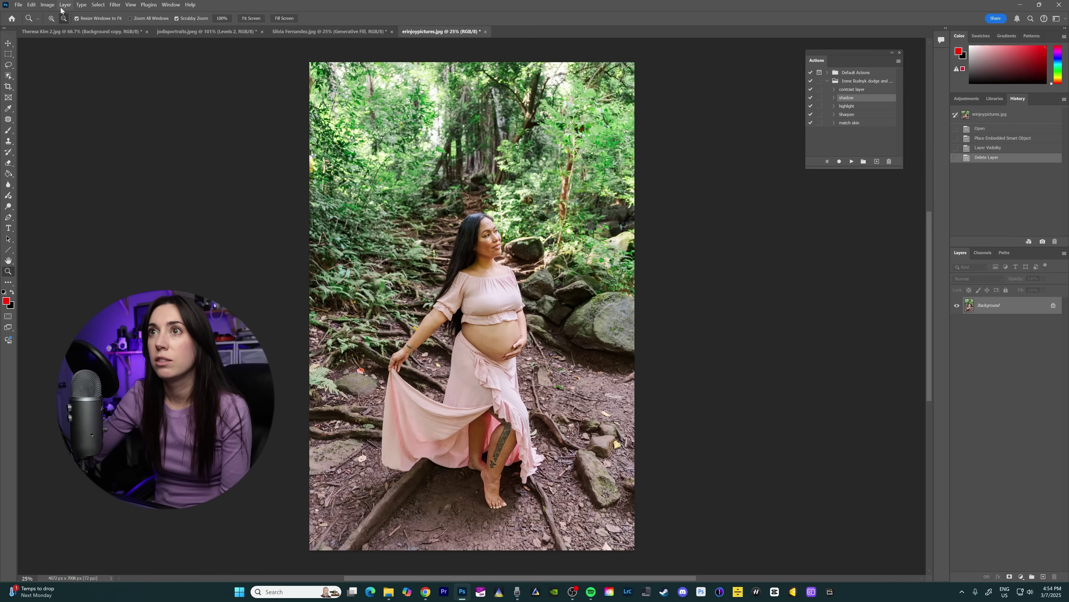
pyautogui.click(470, 342)
pyautogui.click(114, 6)
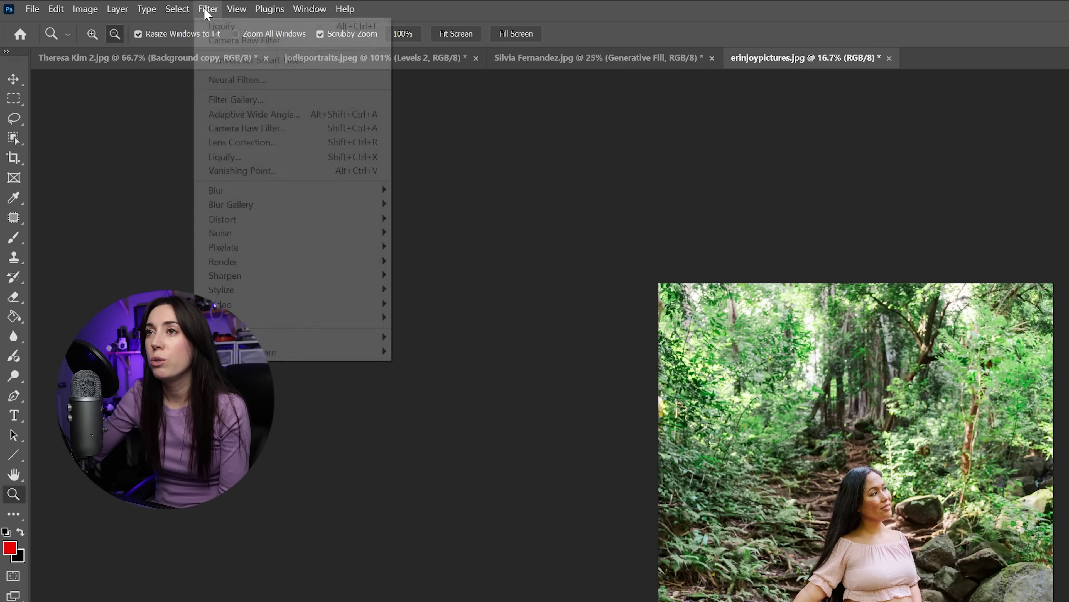
pyautogui.click(243, 142)
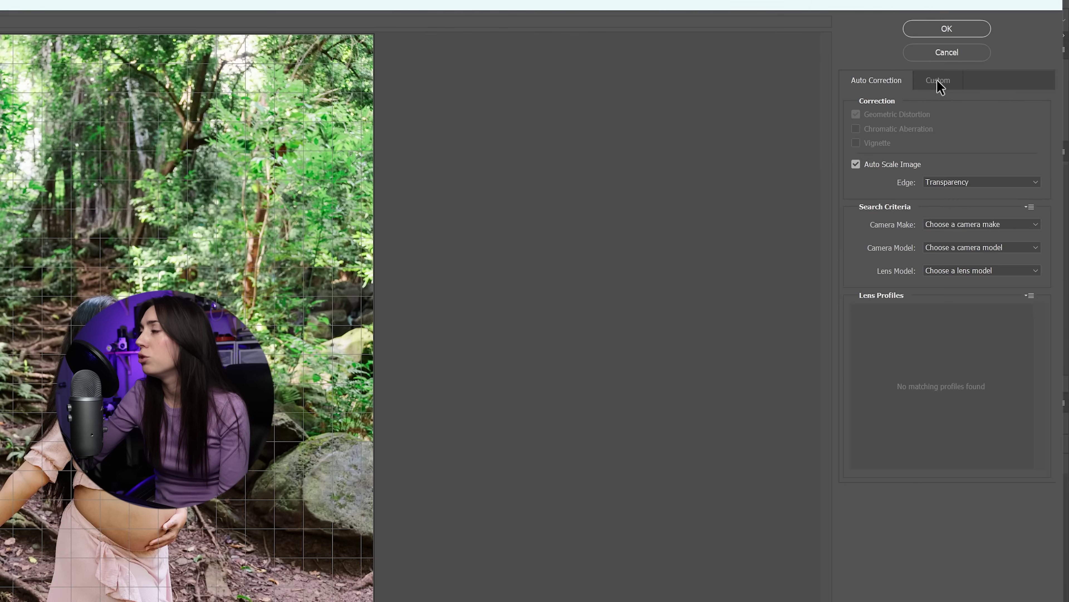
pyautogui.click(989, 55)
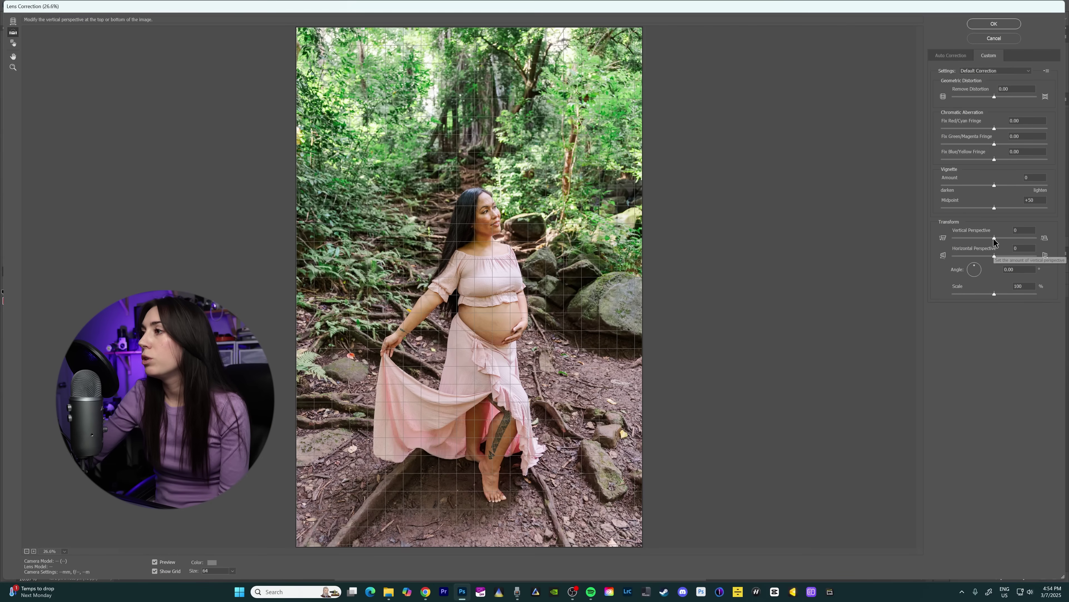
# Try the Vertical Perspective of the maternity photo in both directions and settle on +13 to lengthen the legs
pyautogui.click(947, 379)
pyautogui.moveTo(995, 240); pyautogui.dragTo(1009, 239)
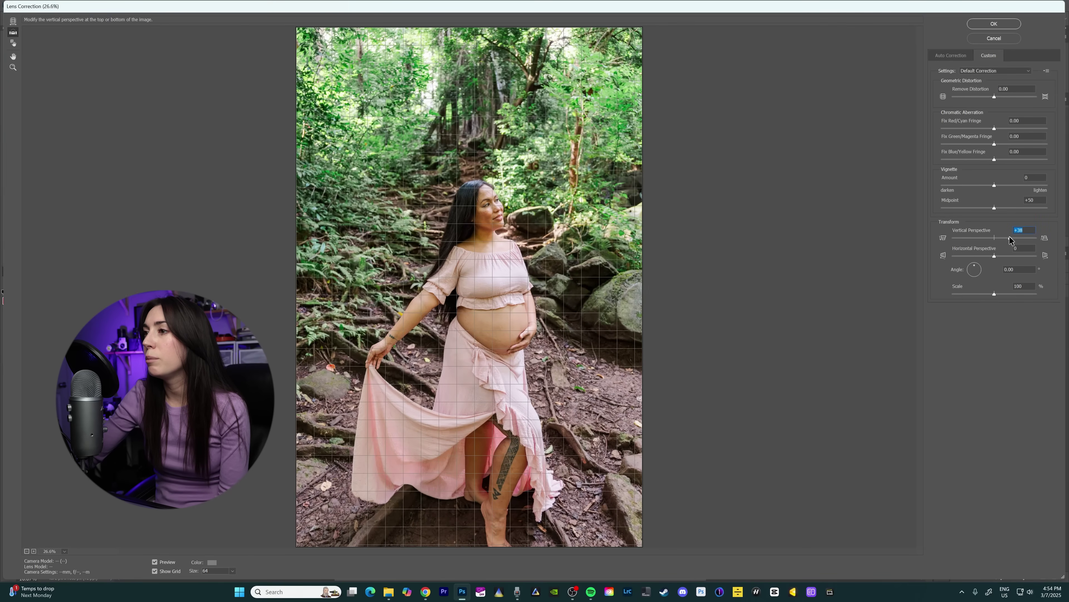
pyautogui.moveTo(1009, 239); pyautogui.dragTo(974, 238)
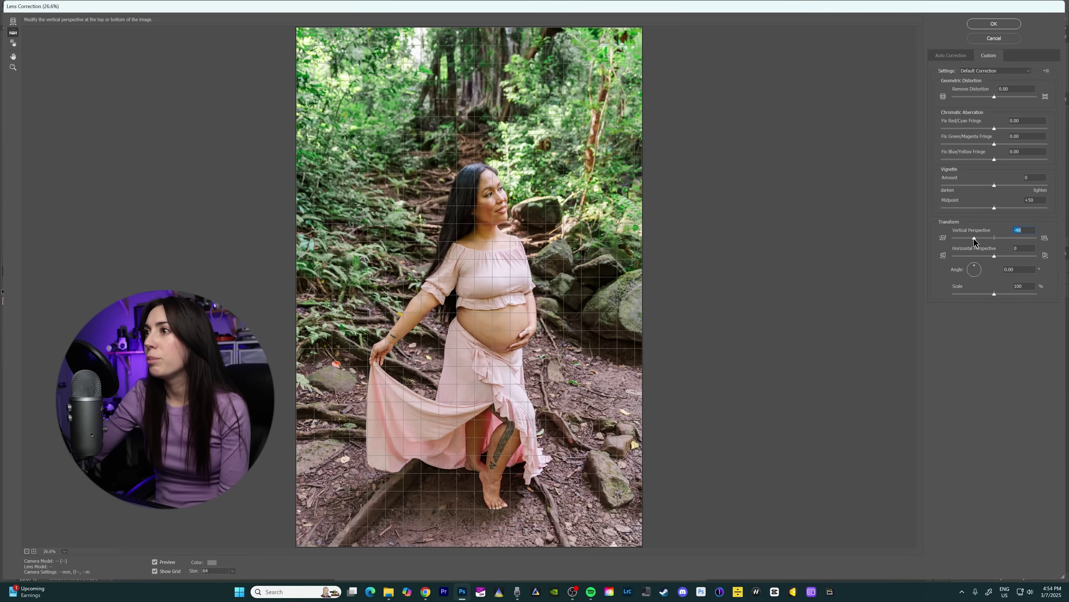
pyautogui.moveTo(973, 238); pyautogui.dragTo(998, 240)
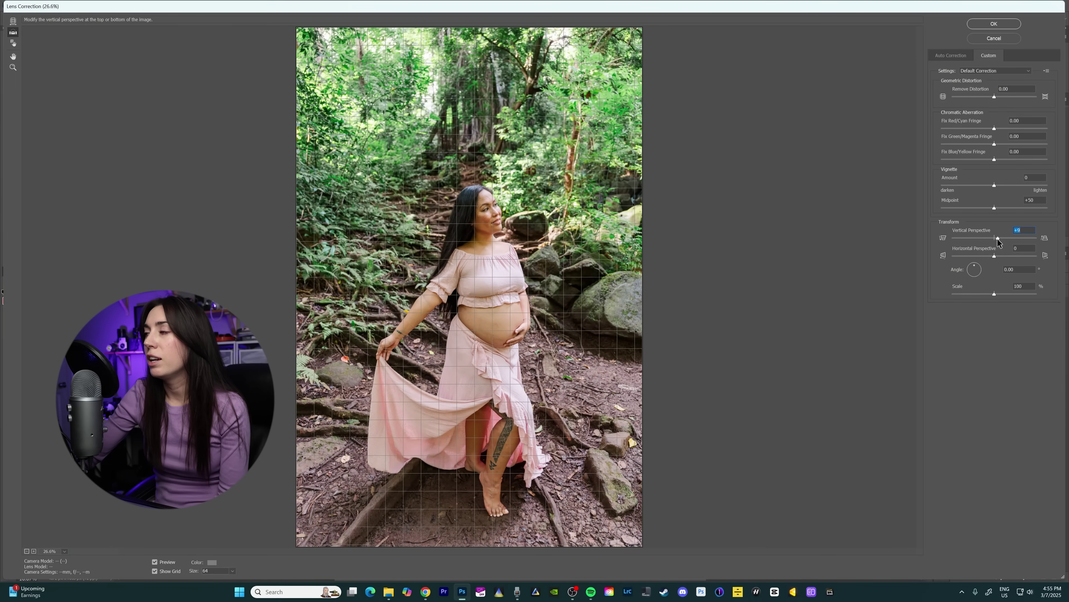
pyautogui.moveTo(998, 241); pyautogui.dragTo(995, 241)
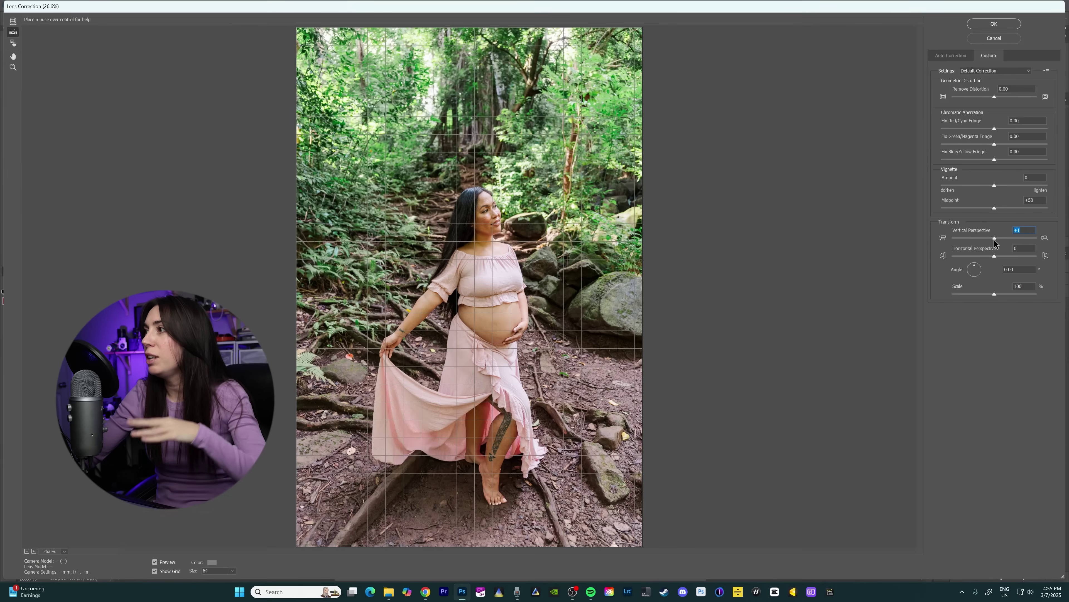
pyautogui.moveTo(995, 238); pyautogui.dragTo(998, 239)
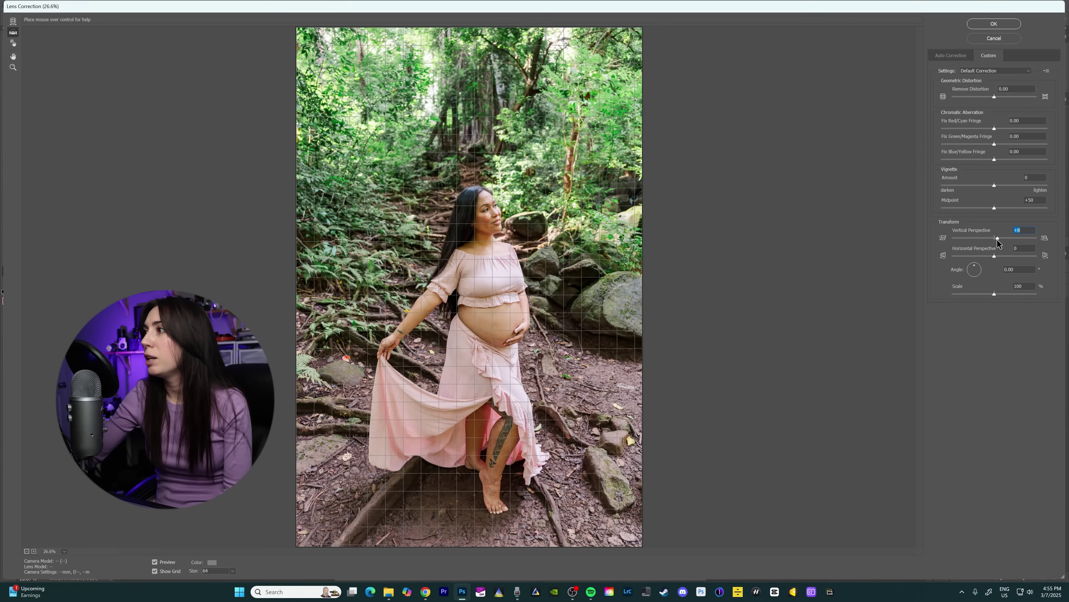
pyautogui.moveTo(998, 238); pyautogui.dragTo(1001, 238)
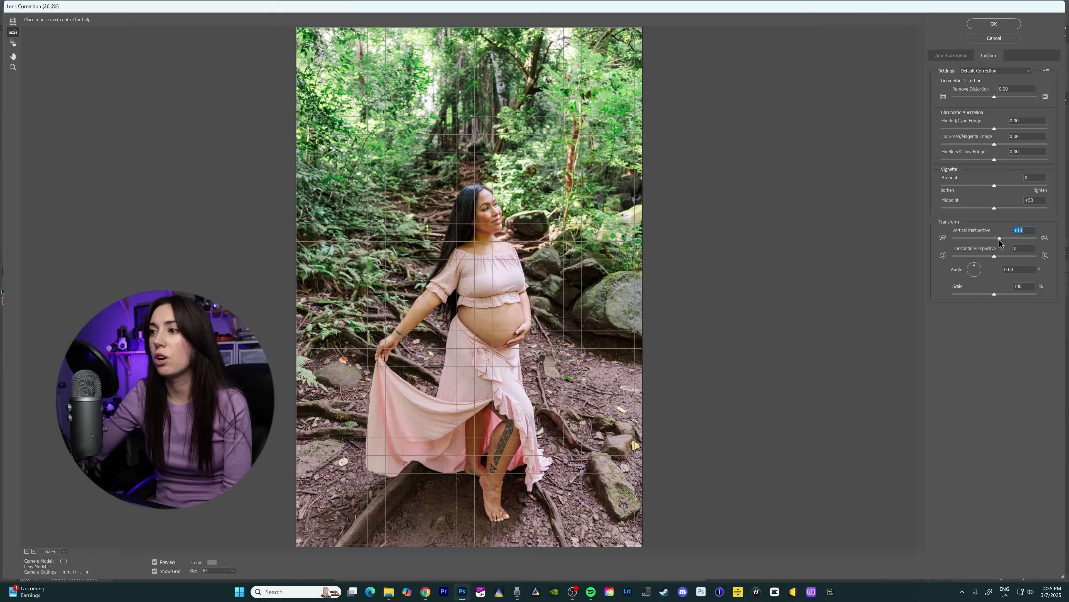
# Compare the maternity photo with and without the perspective correction in the preview, and cancel the Lens Correction
pyautogui.click(154, 562)
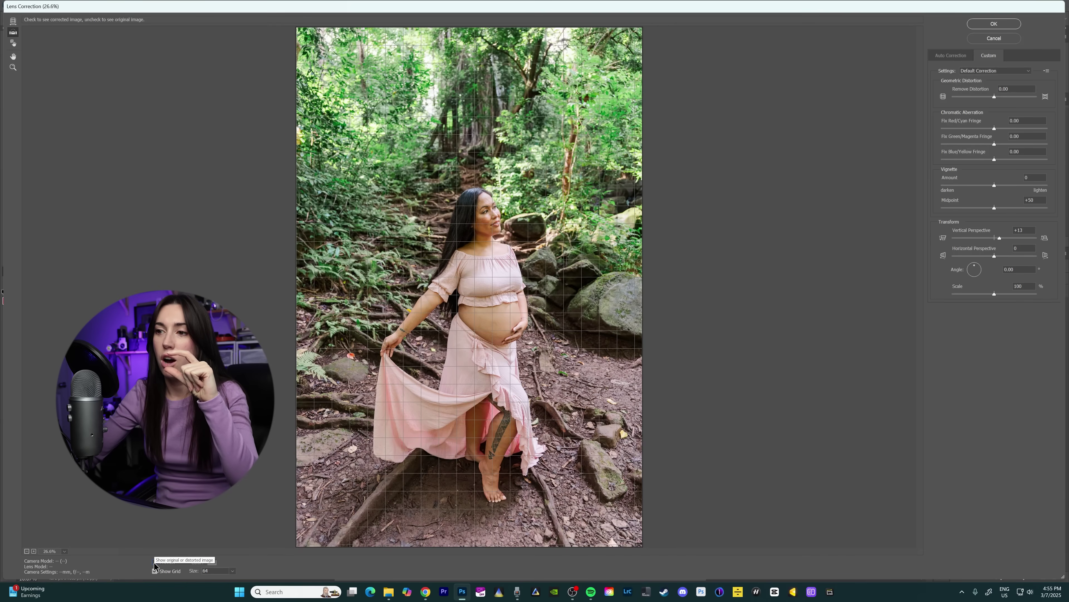
pyautogui.click(155, 563)
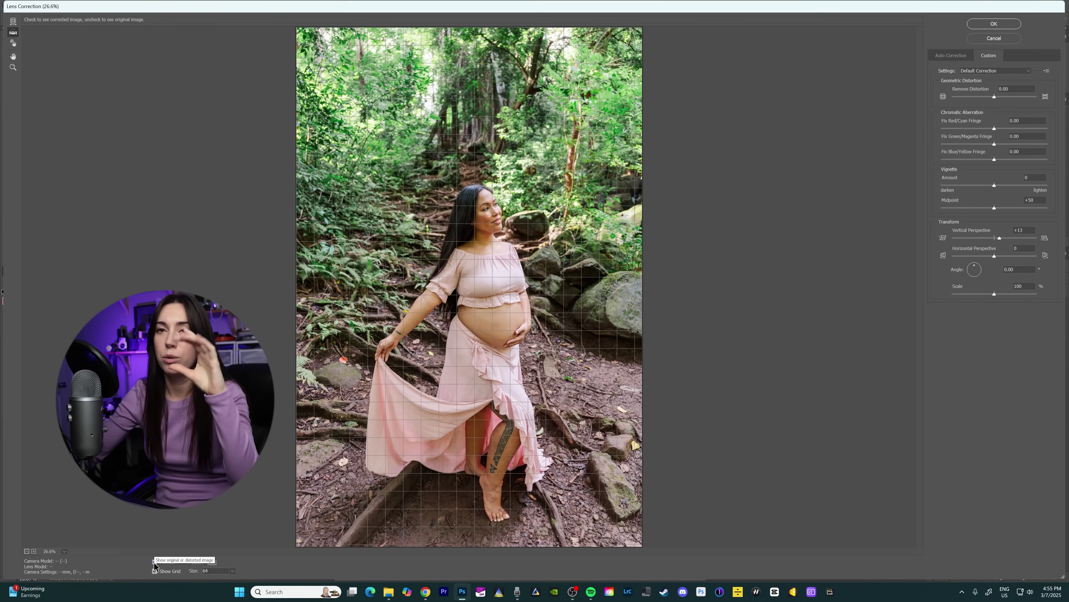
pyautogui.click(154, 562)
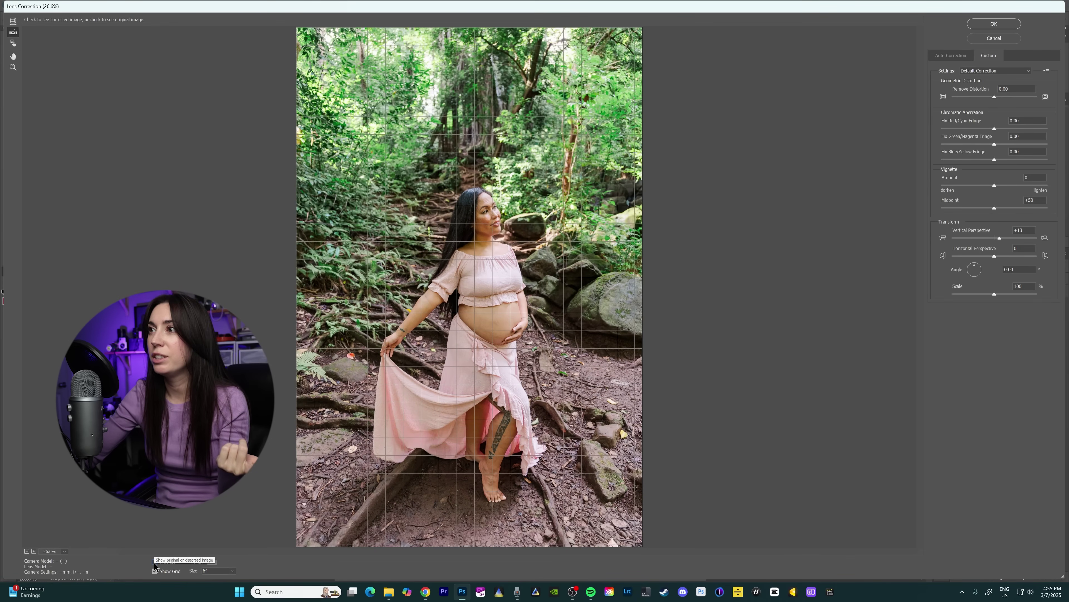
pyautogui.click(154, 562)
pyautogui.click(155, 562)
pyautogui.click(155, 562)
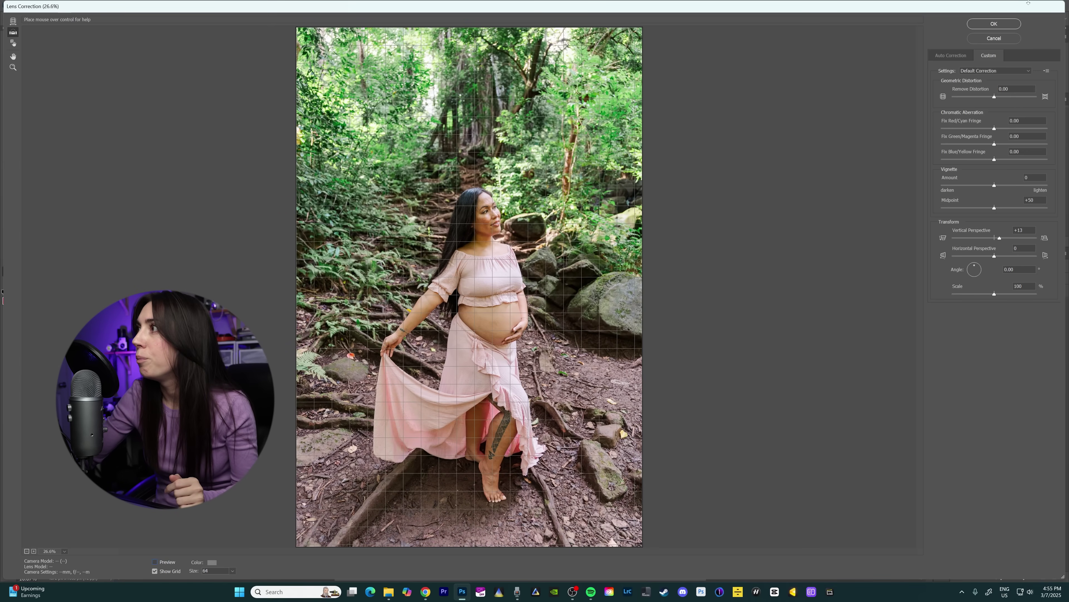
pyautogui.click(981, 40)
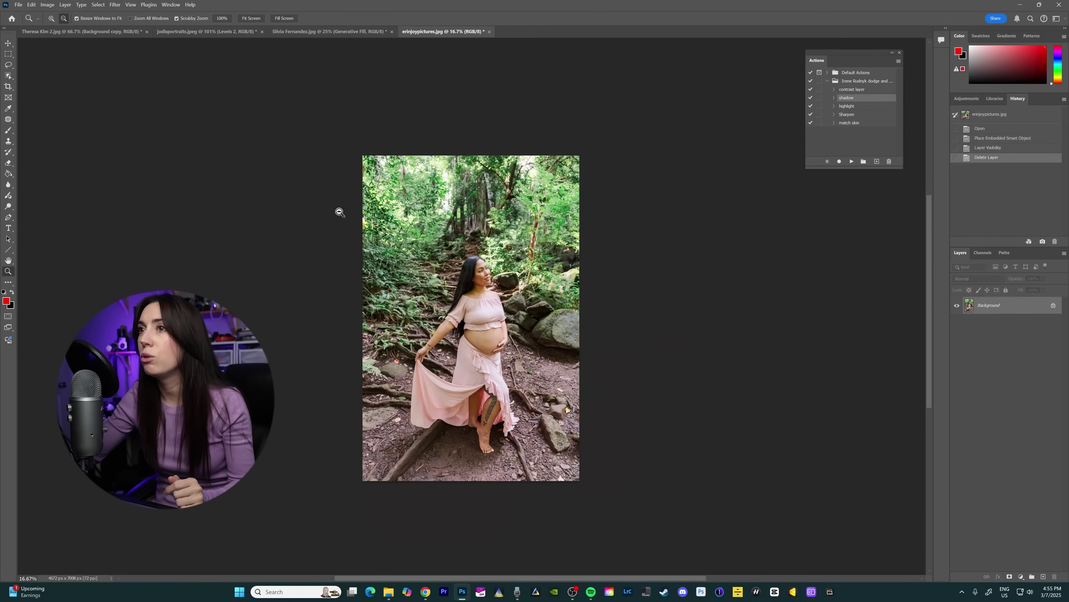
# Extend the maternity photo's canvas slightly below the feet with the Crop tool, leaving a narrow black strip, and apply the crop
pyautogui.click(7, 88)
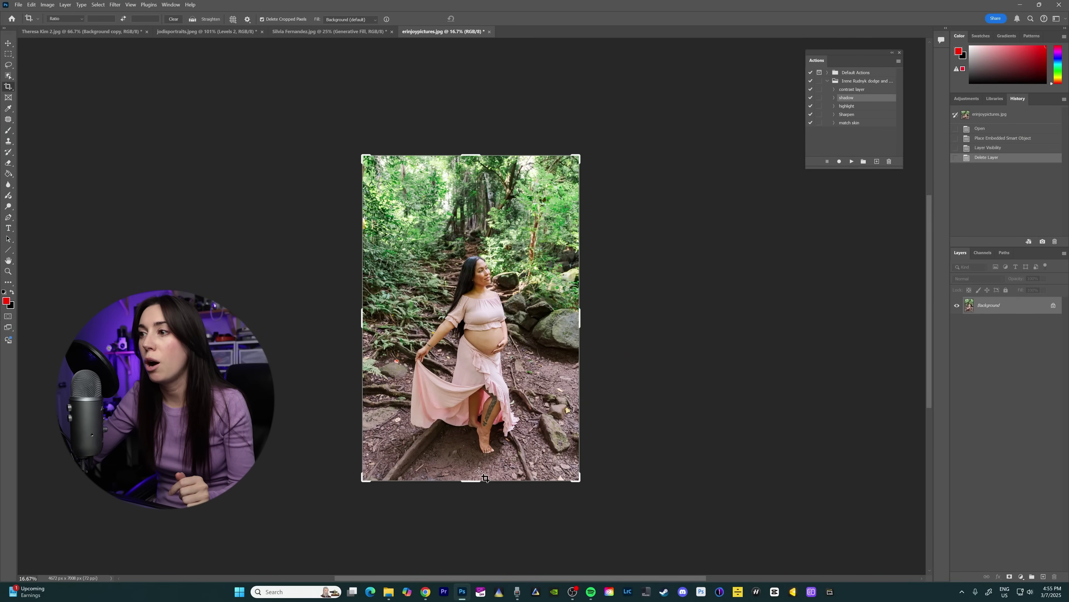
pyautogui.moveTo(474, 483); pyautogui.dragTo(474, 493)
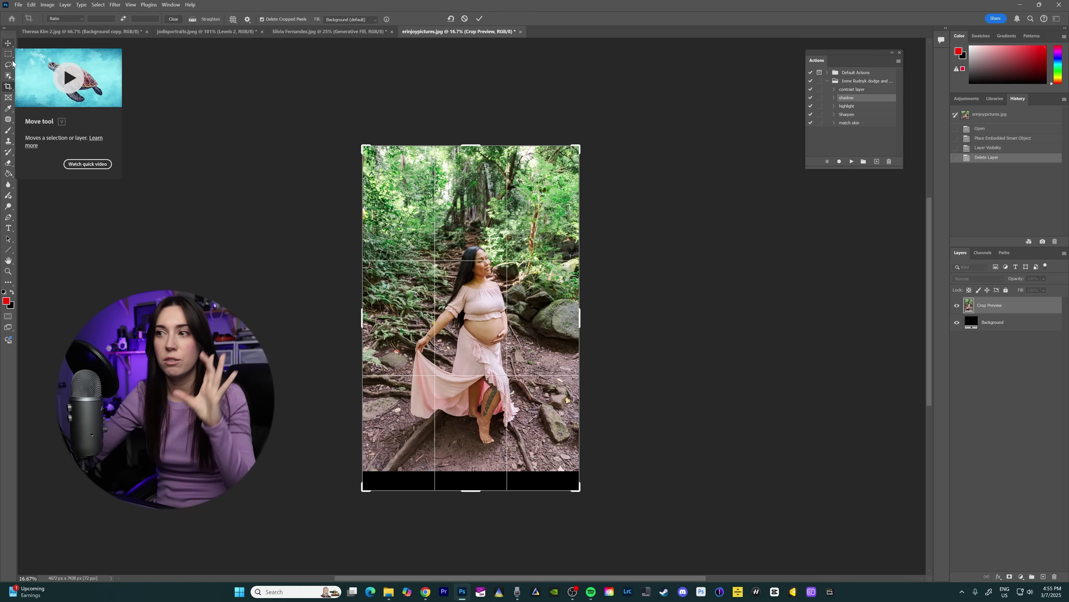
pyautogui.moveTo(470, 489); pyautogui.dragTo(470, 492)
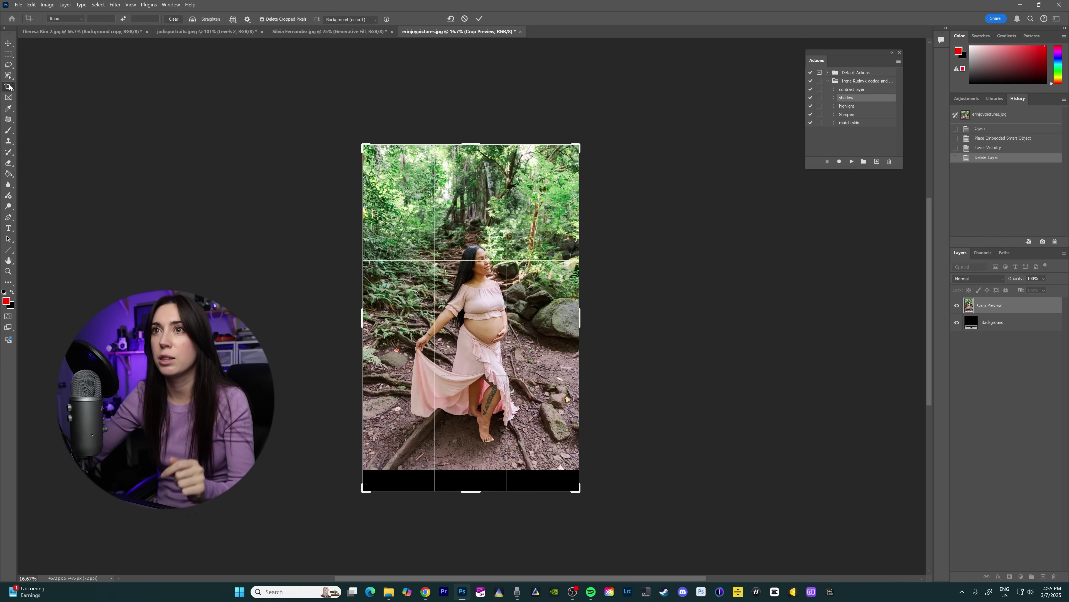
pyautogui.click(9, 45)
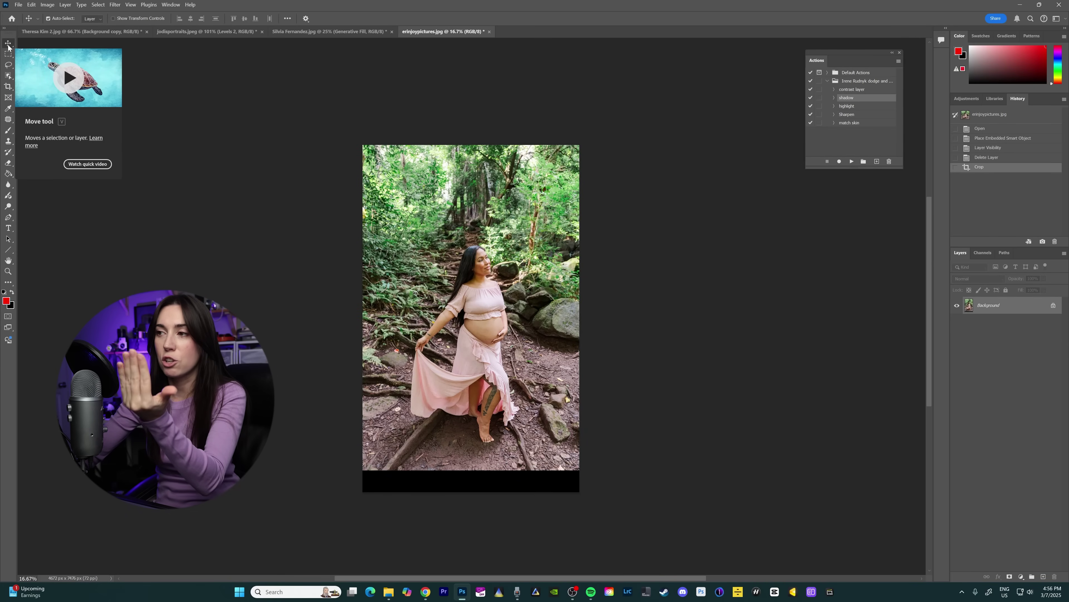
# Set the Vertical Perspective in Lens Correction to +22 so the legs lengthen and the image fills the black strip
pyautogui.click(114, 5)
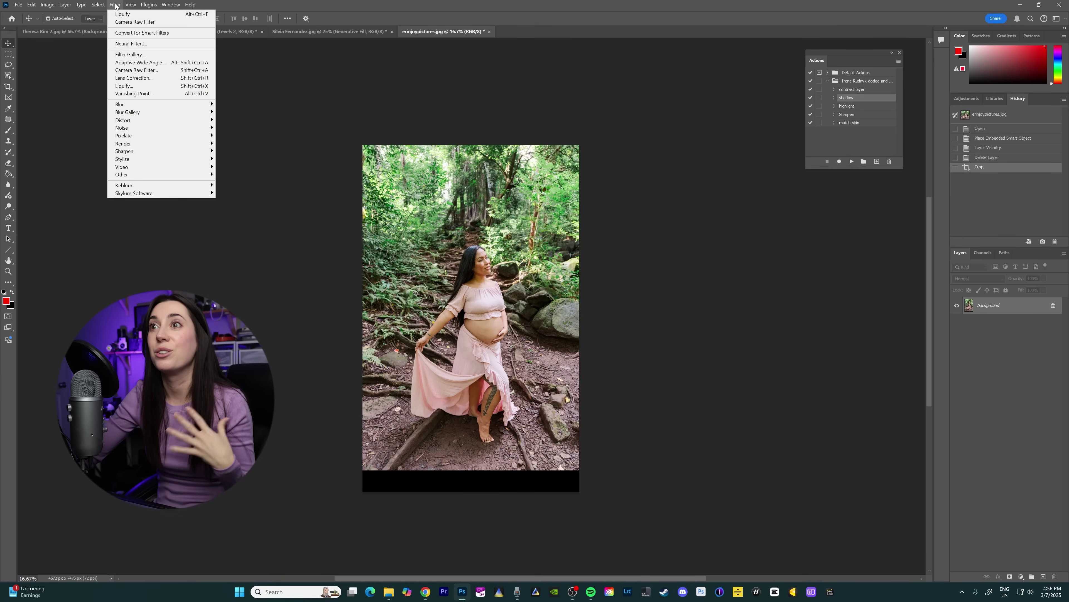
pyautogui.click(131, 80)
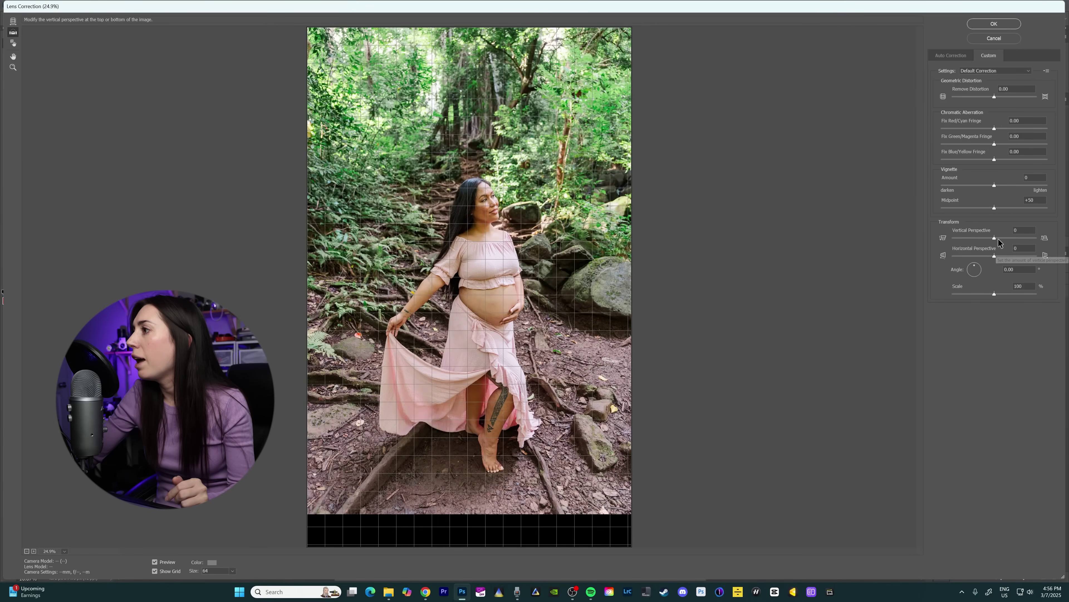
pyautogui.moveTo(999, 238); pyautogui.dragTo(1004, 238)
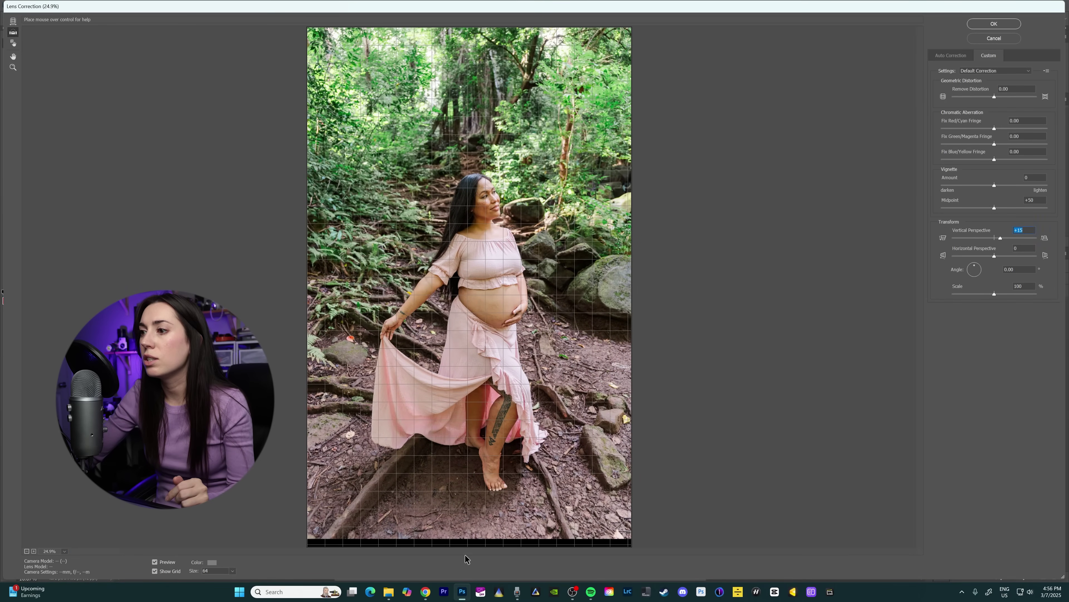
pyautogui.moveTo(1001, 241); pyautogui.dragTo(1003, 243)
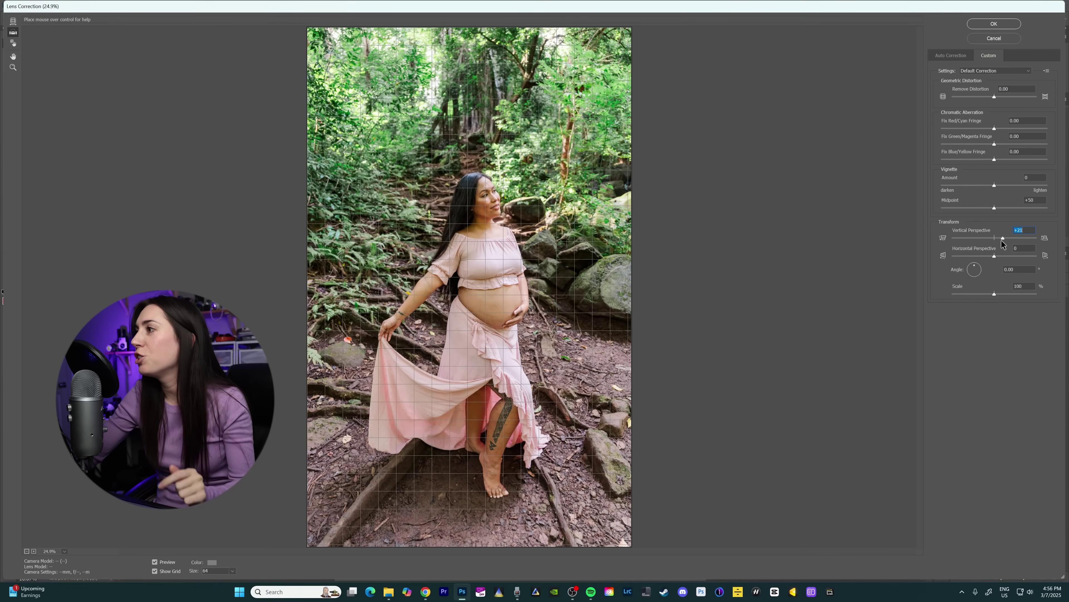
pyautogui.moveTo(1002, 243); pyautogui.dragTo(1004, 243)
# Compare the photo with and without the perspective correction in the preview, and apply the Lens Correction
pyautogui.click(154, 561)
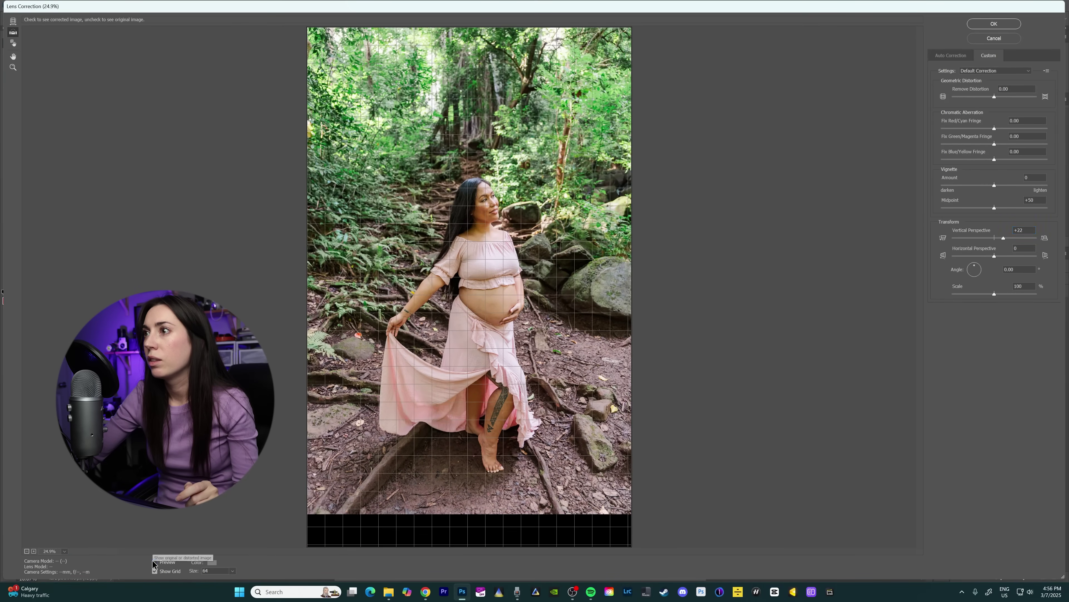
pyautogui.click(154, 562)
pyautogui.click(153, 562)
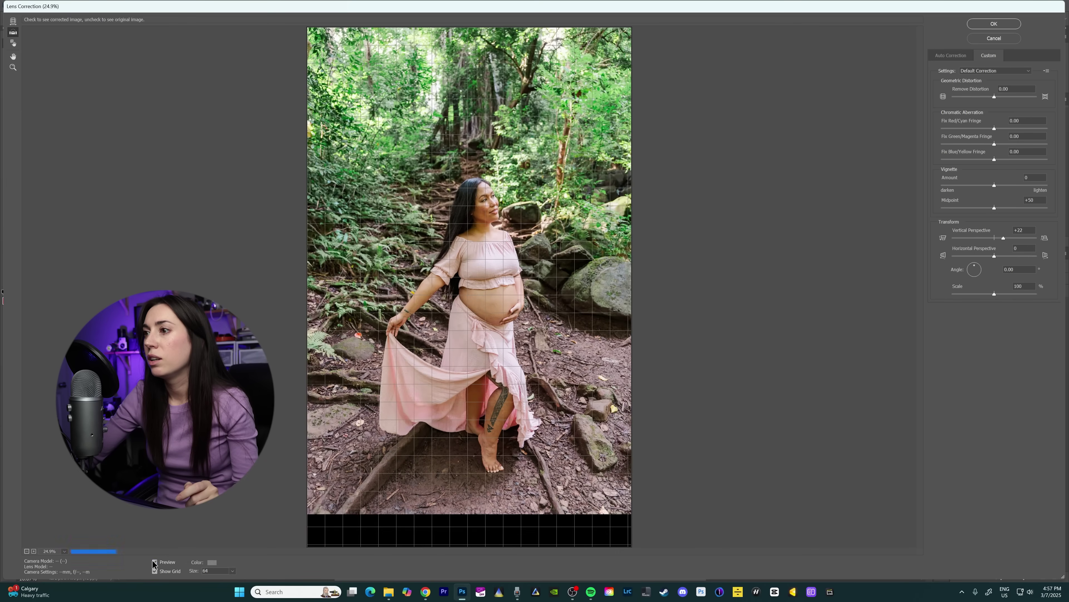
pyautogui.click(154, 562)
pyautogui.click(153, 562)
pyautogui.click(153, 562)
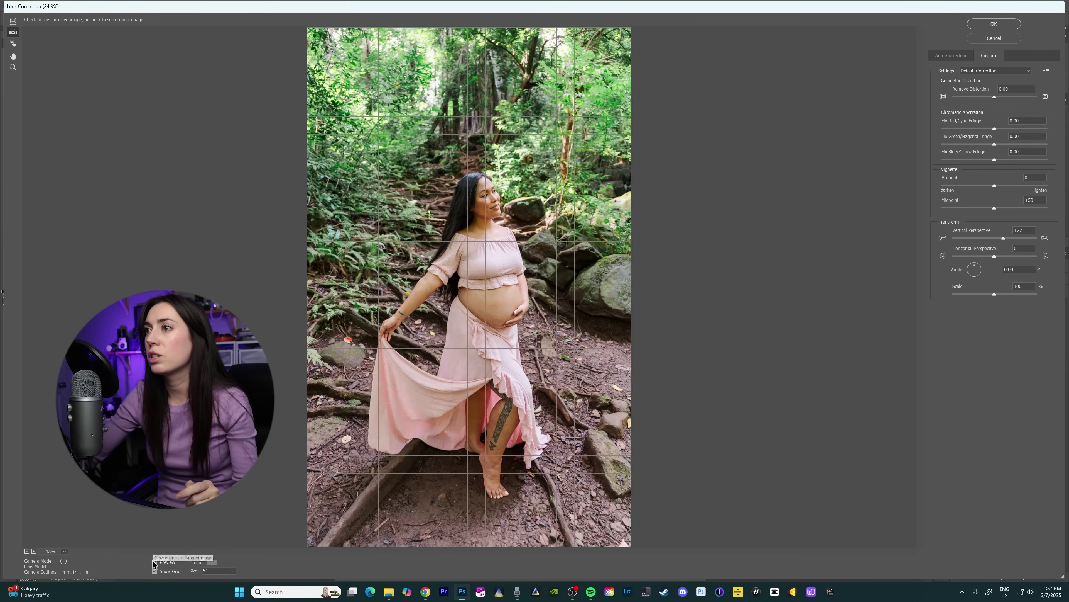
pyautogui.click(994, 24)
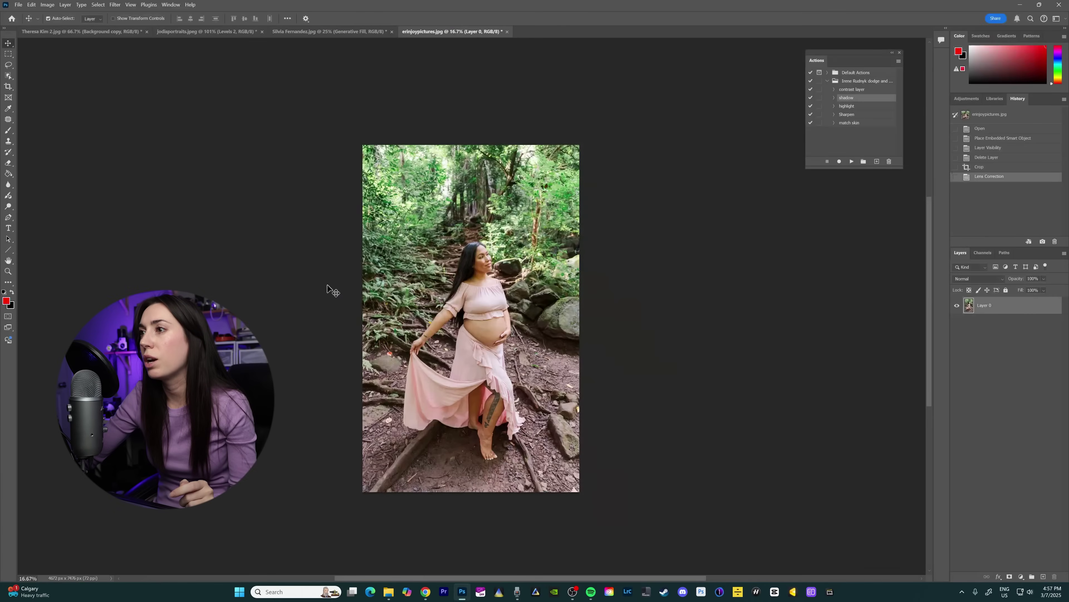
# Widen the canvas by a narrow transparent strip on both sides of the photo with the Crop tool and apply the crop
pyautogui.moveTo(929, 210); pyautogui.dragTo(929, 217)
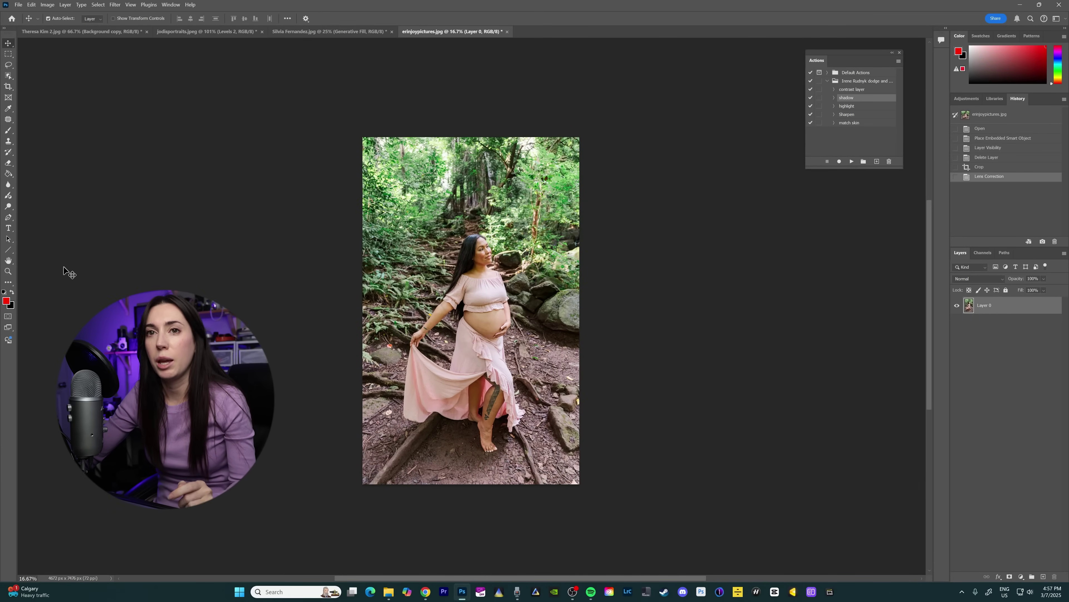
pyautogui.click(8, 87)
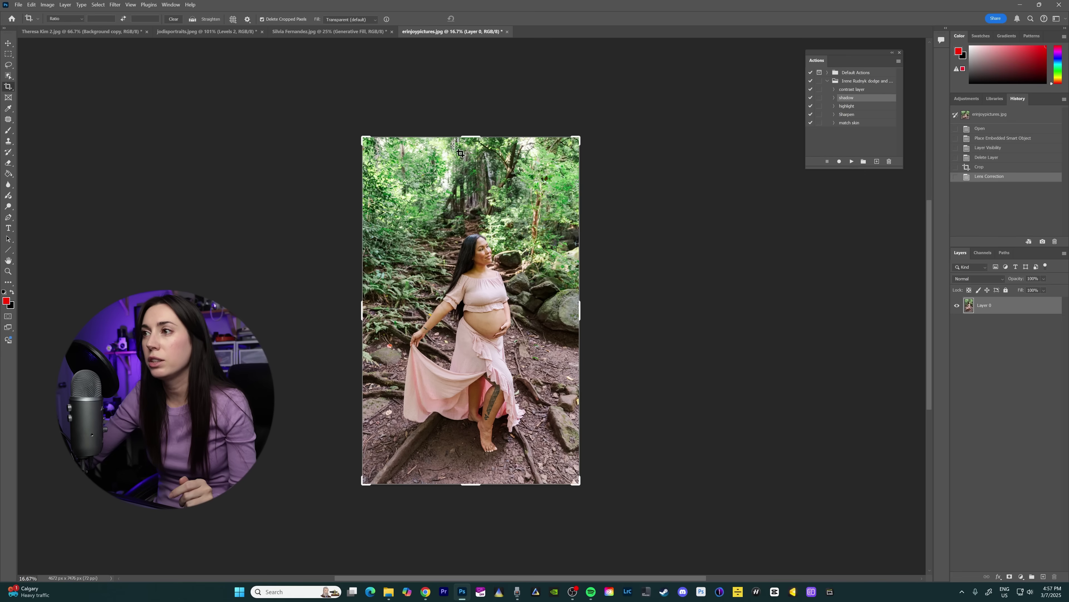
pyautogui.moveTo(362, 311); pyautogui.dragTo(358, 312)
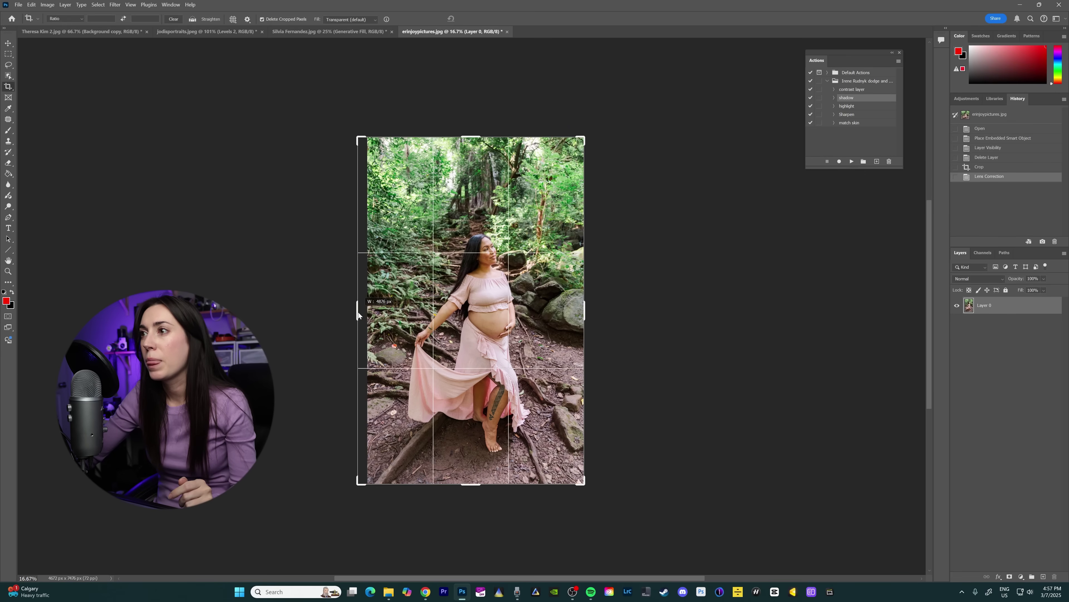
pyautogui.moveTo(585, 311); pyautogui.dragTo(592, 311)
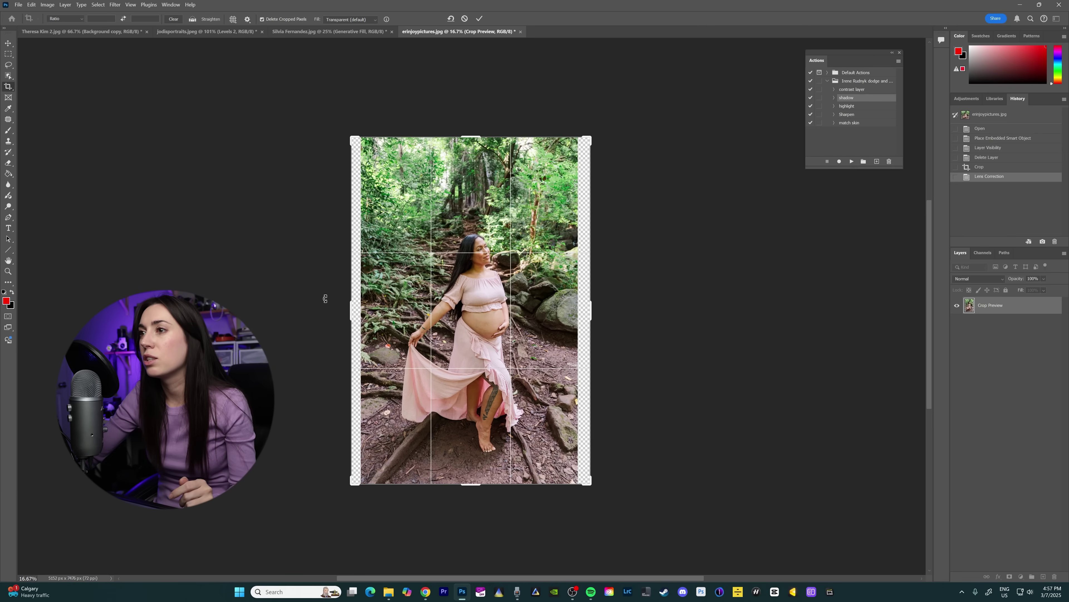
pyautogui.moveTo(349, 309); pyautogui.dragTo(348, 309)
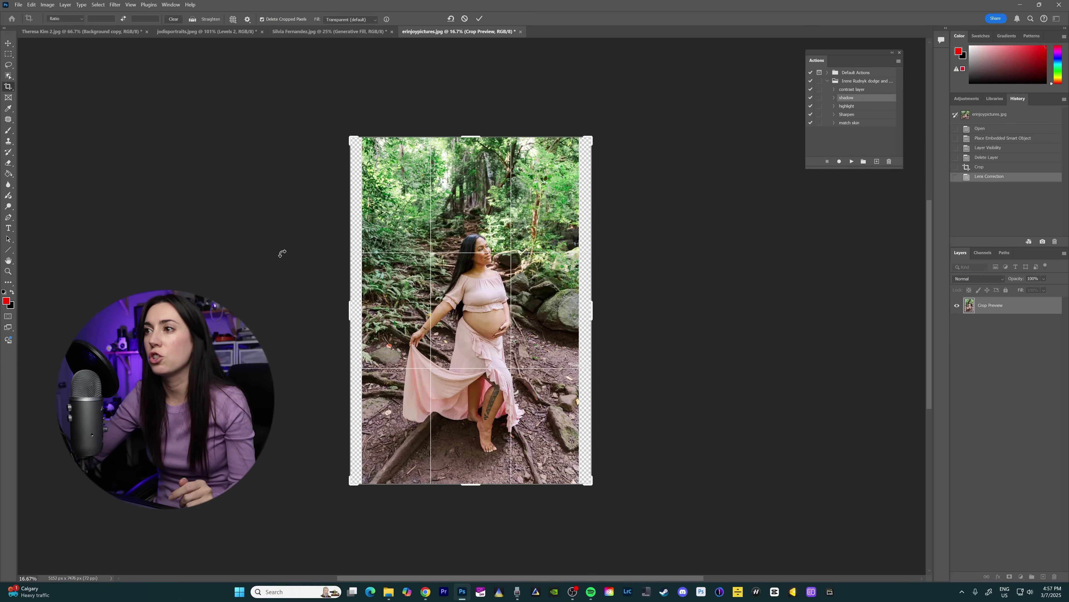
pyautogui.click(8, 43)
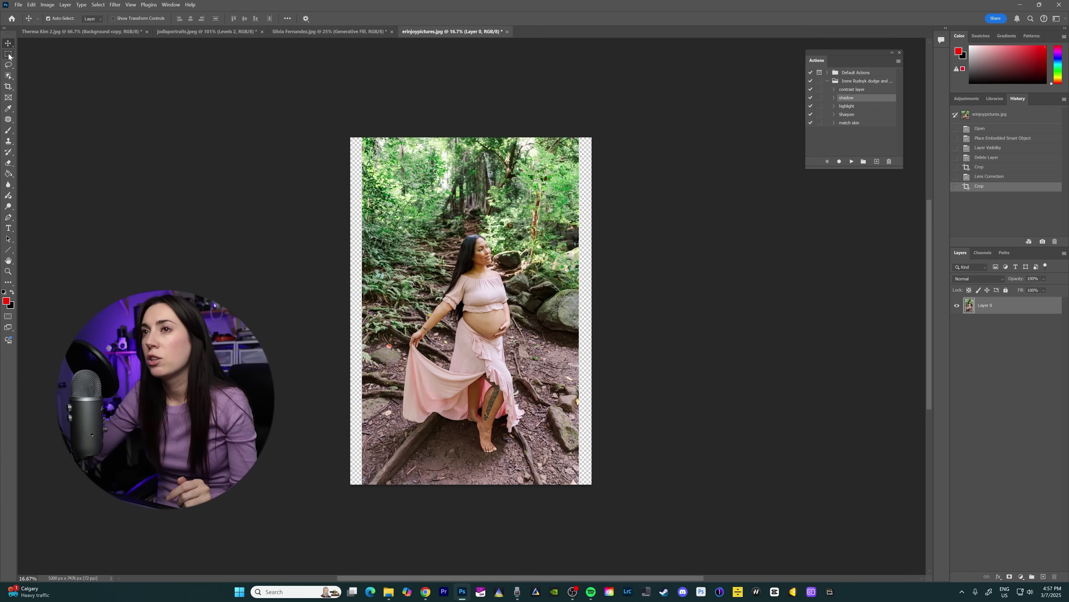
# Select the photo's left part up to the skirt's edge, distort it outward to about 125% width over the transparent strip, and deselect
pyautogui.click(8, 55)
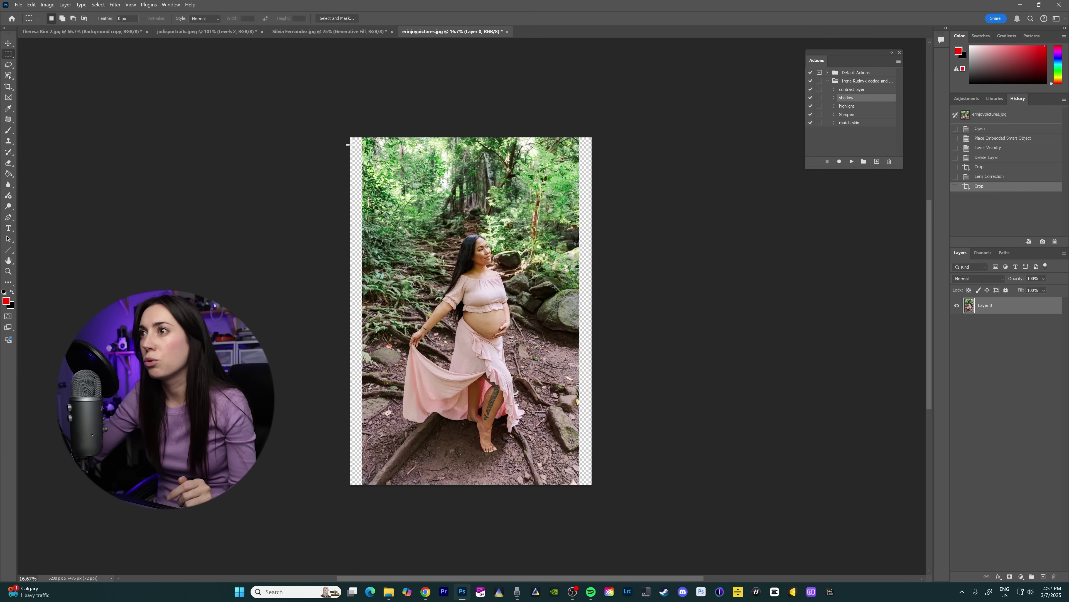
pyautogui.moveTo(342, 134); pyautogui.dragTo(409, 518)
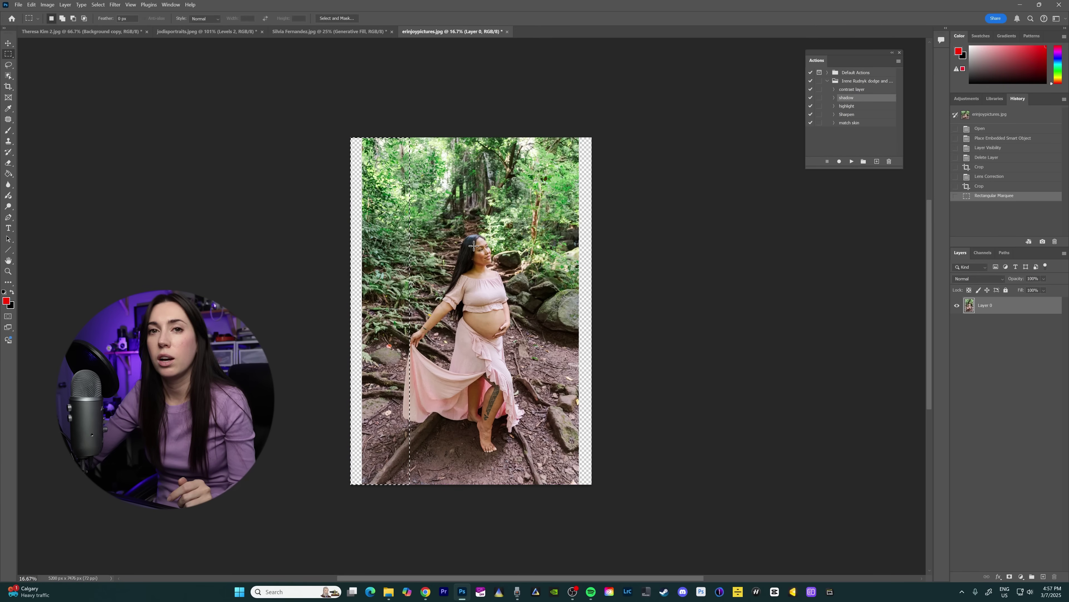
pyautogui.rightClick(382, 219)
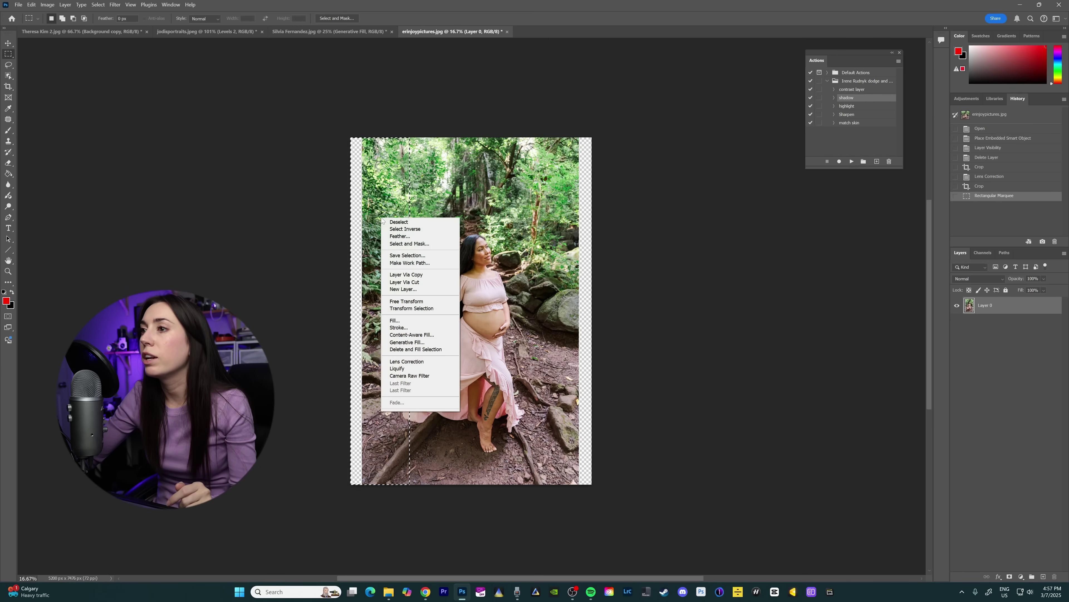
pyautogui.click(406, 301)
pyautogui.rightClick(386, 197)
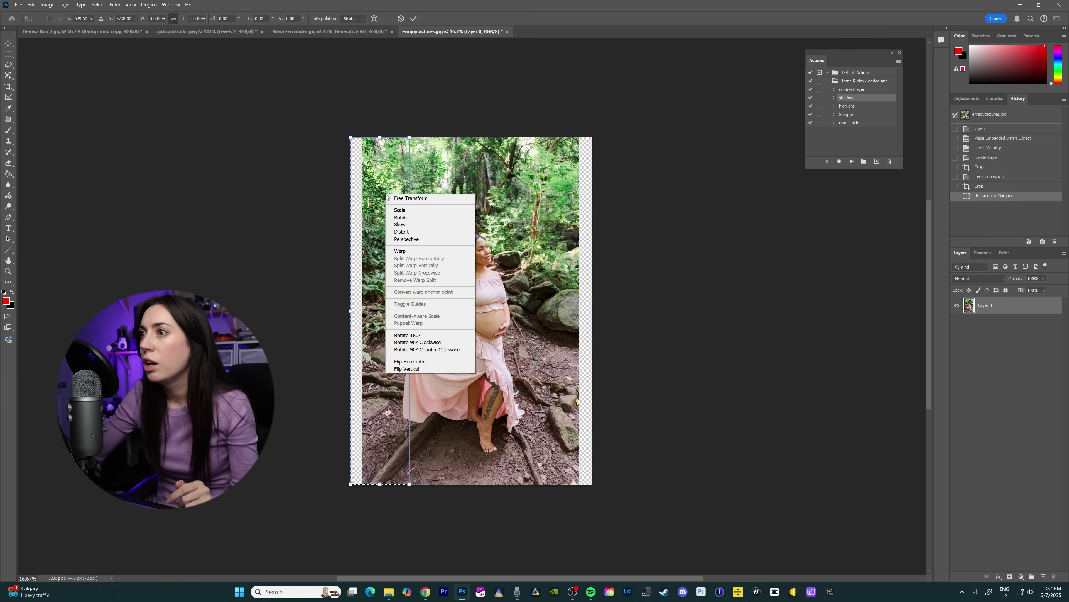
pyautogui.click(402, 232)
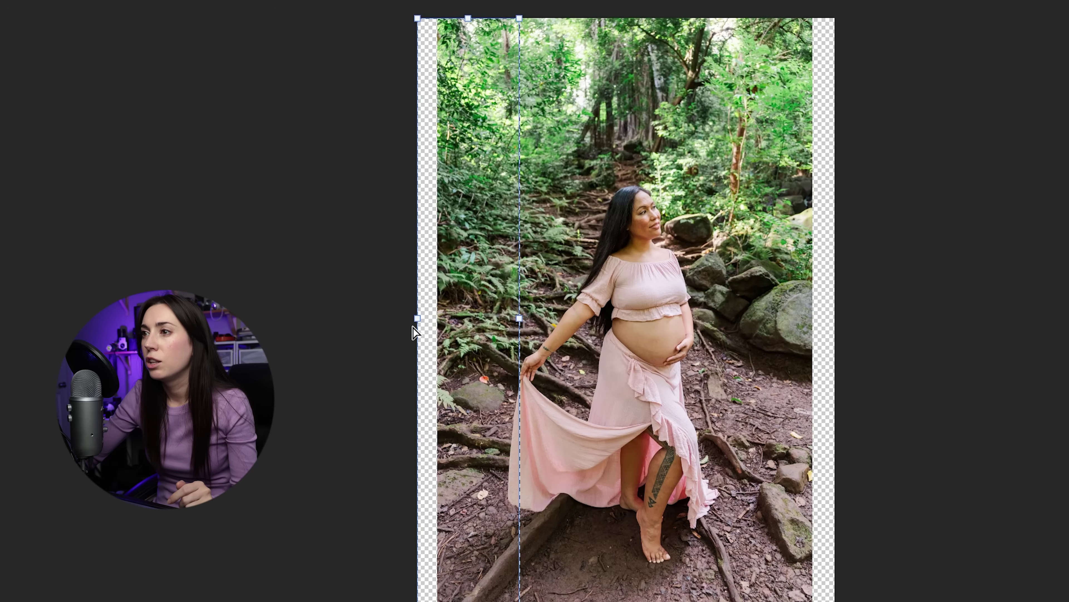
pyautogui.moveTo(416, 318); pyautogui.dragTo(335, 314)
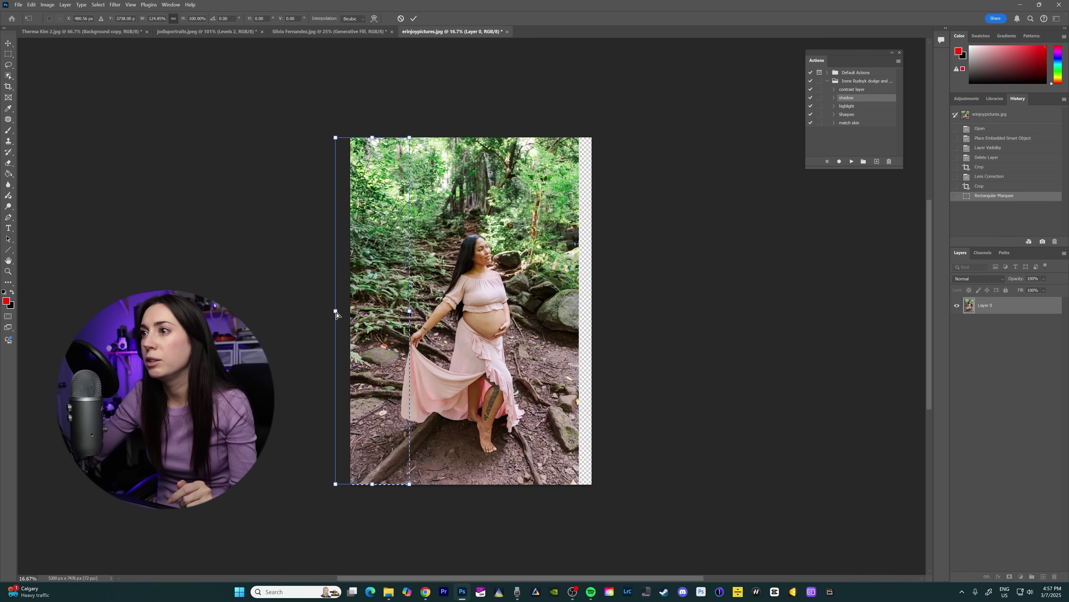
pyautogui.press('Return')
pyautogui.click(97, 5)
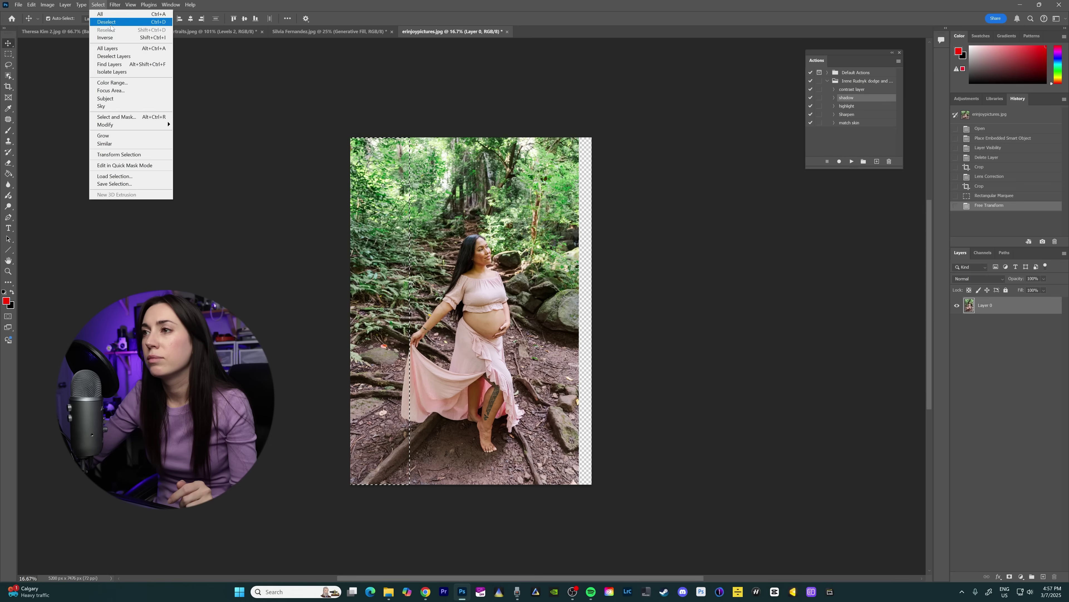
pyautogui.click(103, 26)
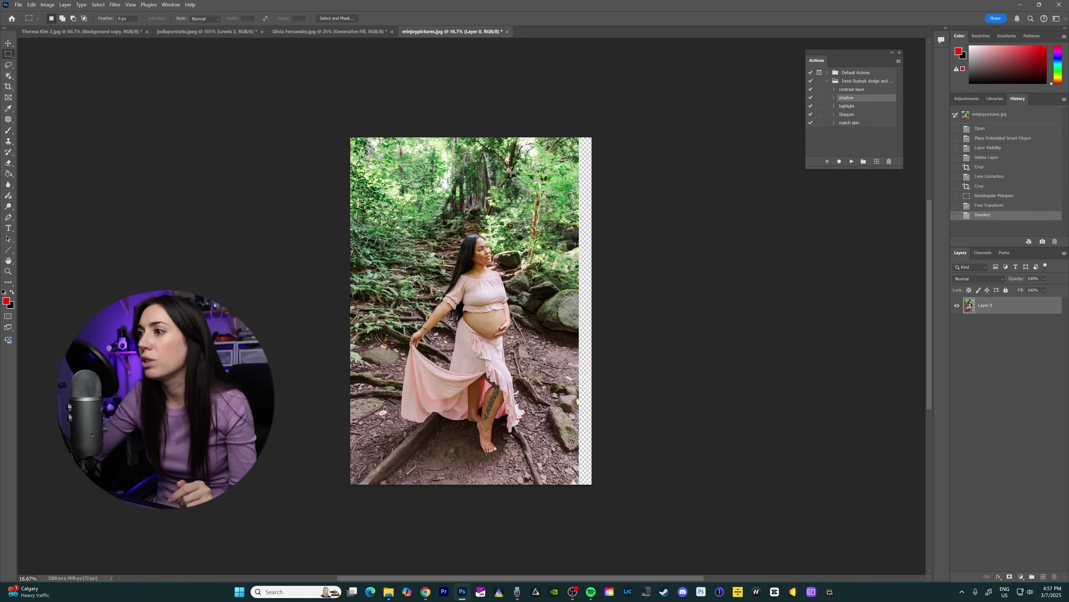
# Select the photo's right part beside the woman, distort it outward to about 121% width over the transparent strip, and deselect
pyautogui.moveTo(515, 134); pyautogui.dragTo(628, 531)
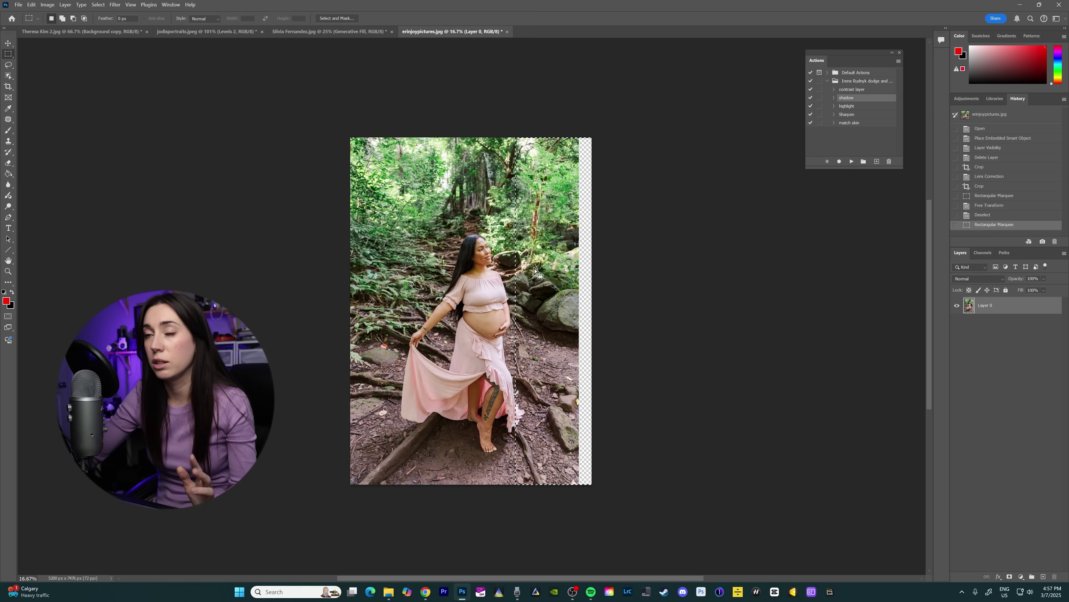
pyautogui.rightClick(541, 250)
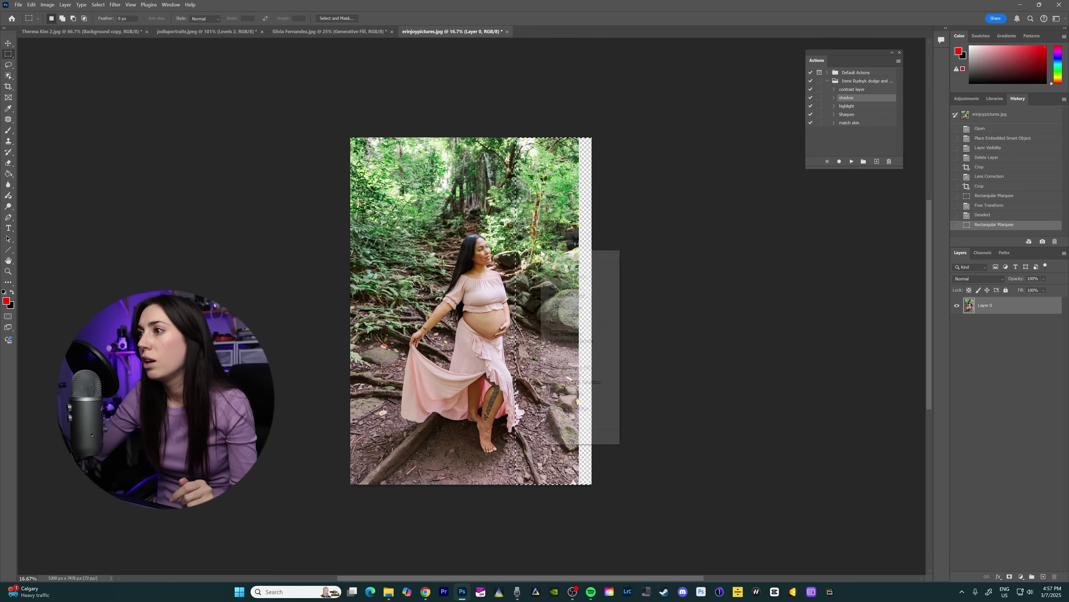
pyautogui.click(562, 334)
pyautogui.rightClick(543, 228)
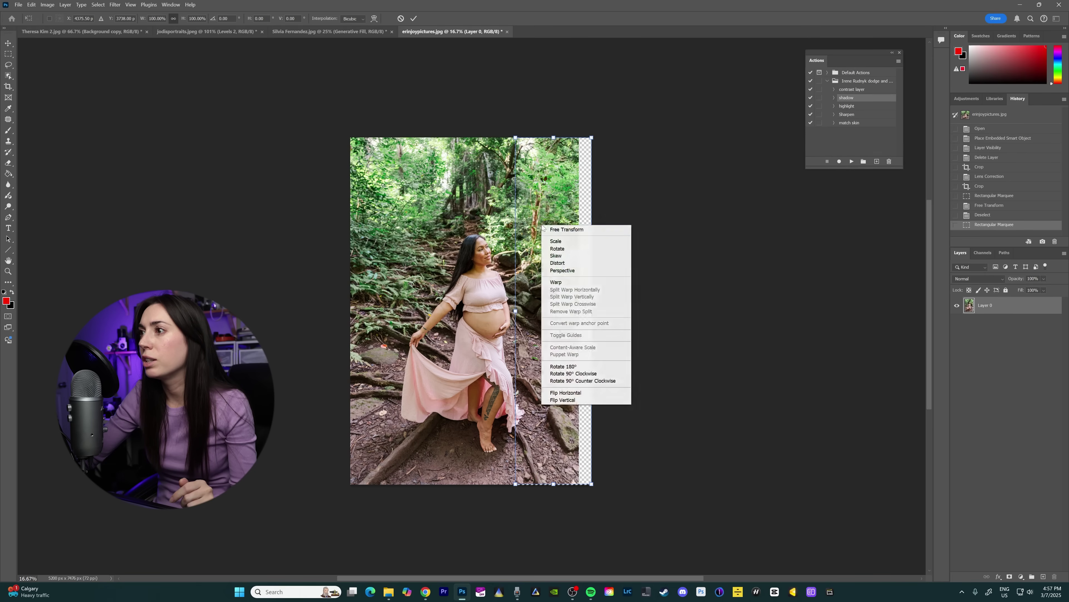
pyautogui.click(557, 262)
pyautogui.moveTo(593, 311); pyautogui.dragTo(608, 306)
pyautogui.click(8, 43)
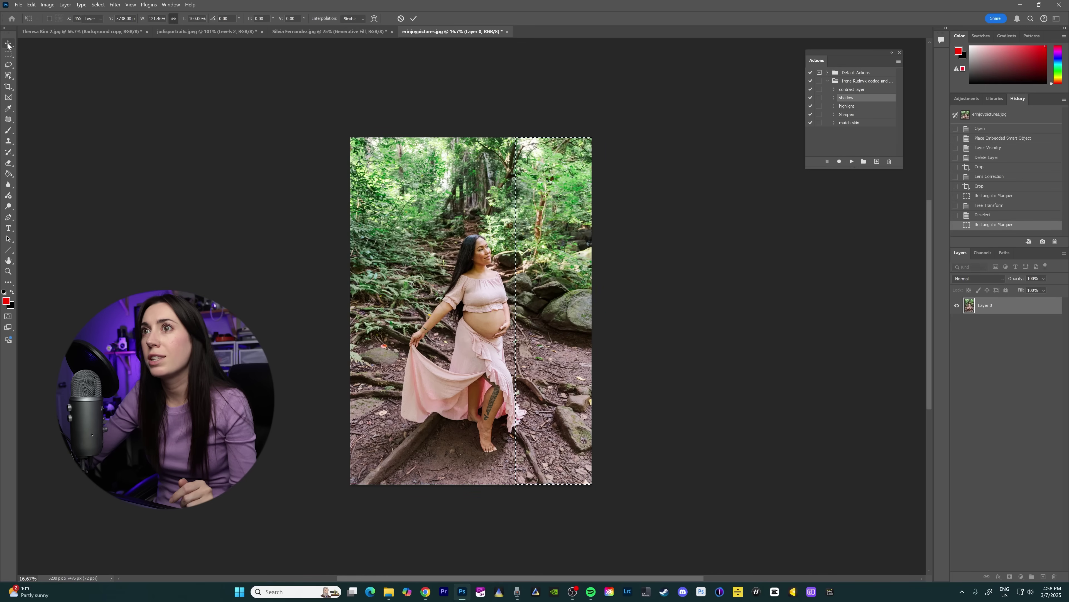
pyautogui.click(97, 5)
pyautogui.click(91, 24)
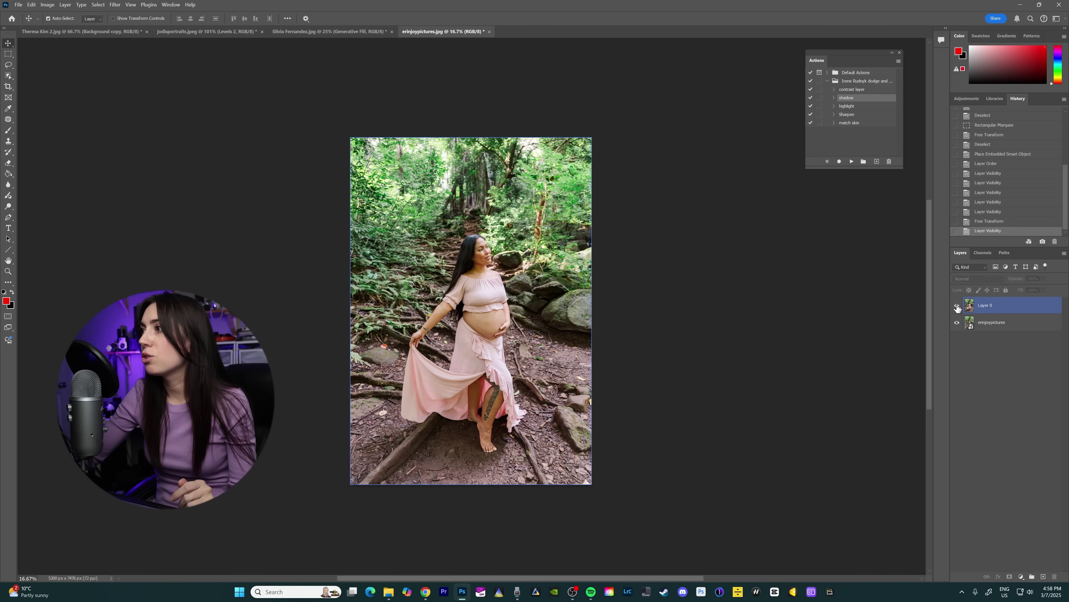
# Compare the corrected Layer 0 with the original photo layer beneath it by repeatedly hiding and showing Layer 0
pyautogui.click(957, 305)
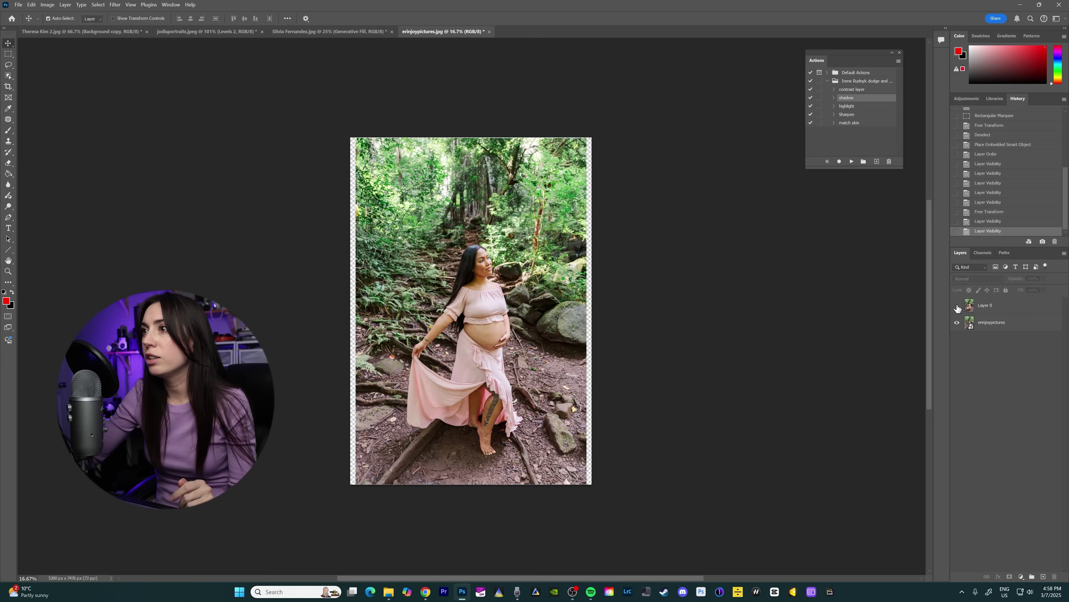
pyautogui.click(957, 306)
pyautogui.click(957, 306)
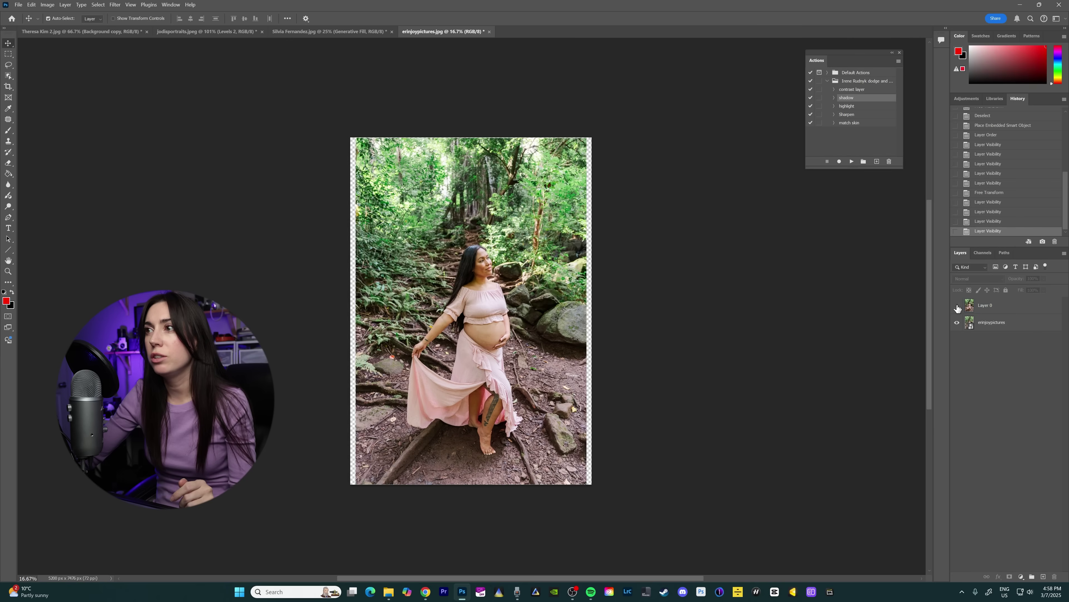
pyautogui.click(957, 306)
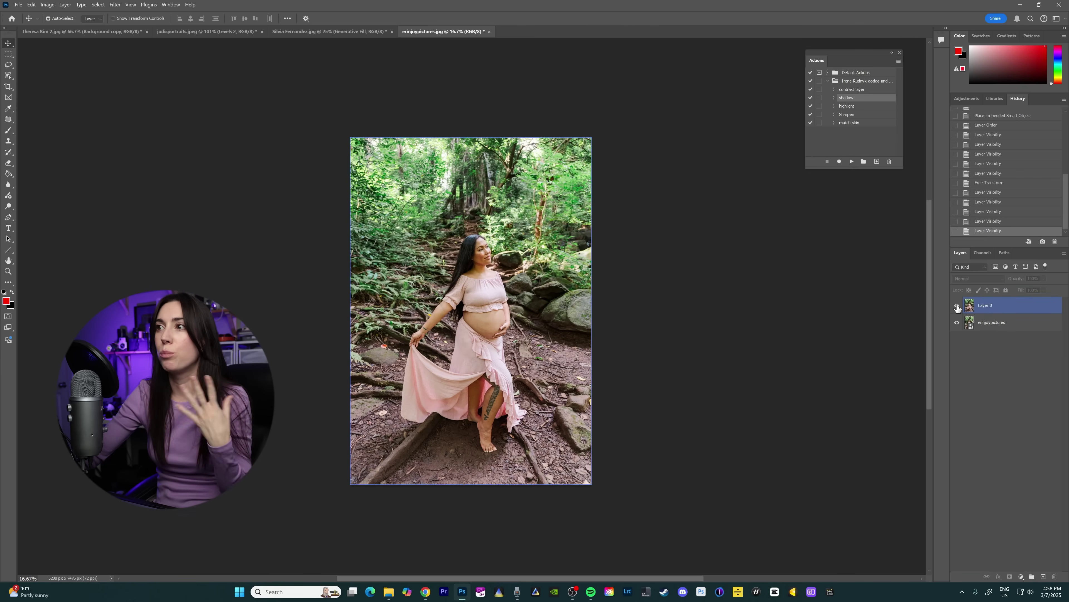
pyautogui.click(957, 305)
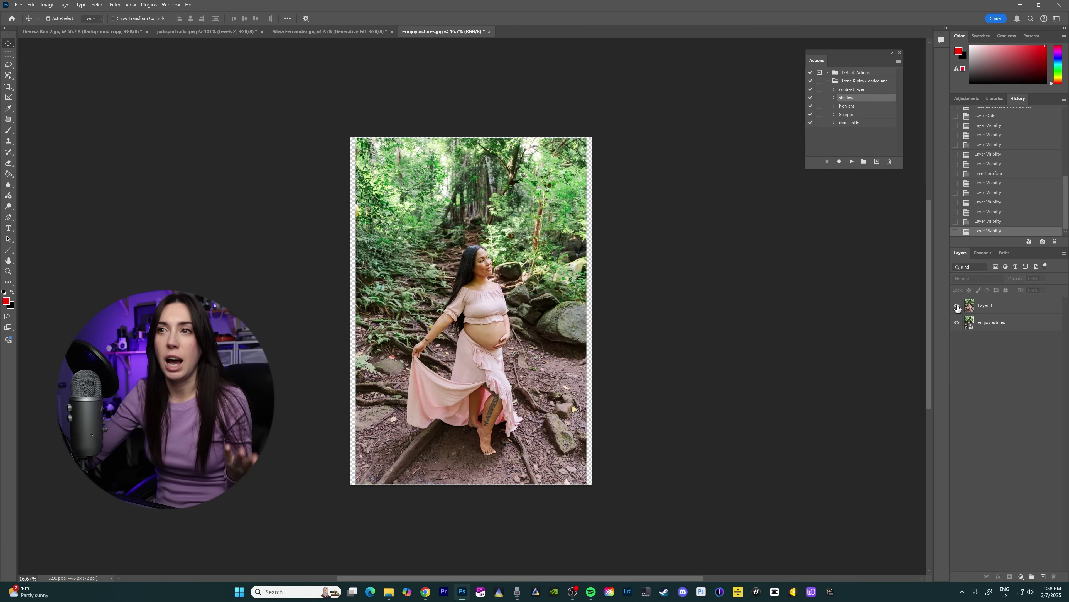
# Toggle the visibility of Layer 0 several more times to check the woman's lengthened legs and the filled edges against the original
pyautogui.click(957, 306)
pyautogui.click(957, 305)
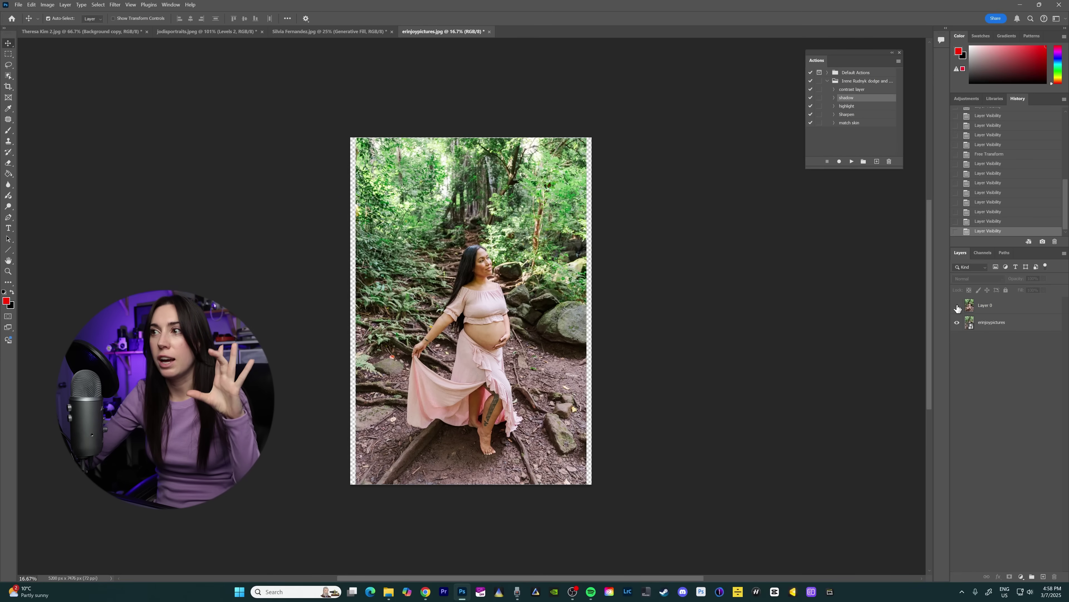
pyautogui.click(957, 306)
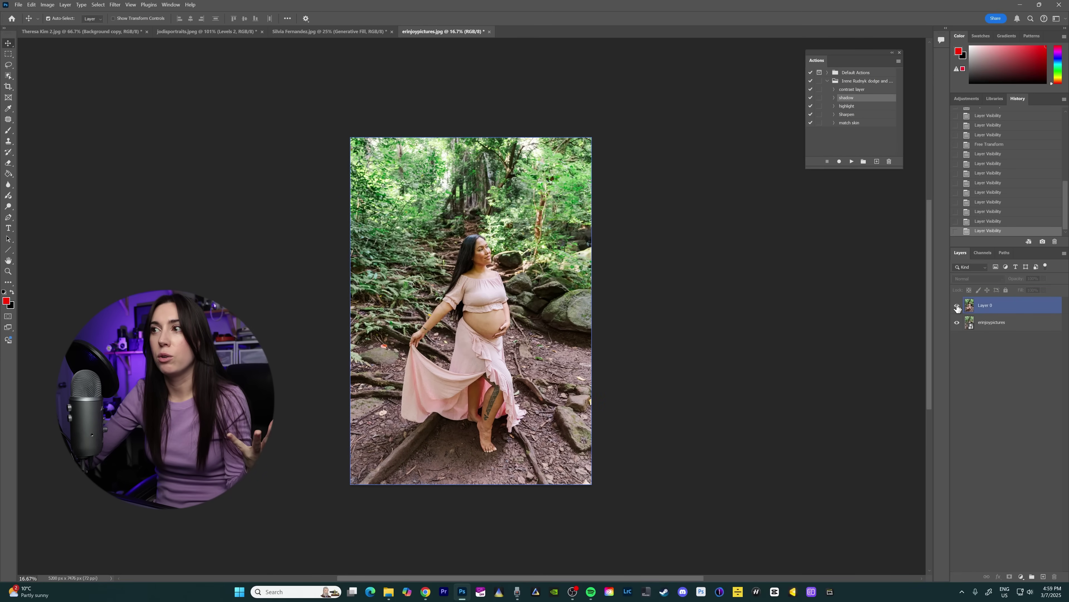
pyautogui.click(957, 306)
pyautogui.click(957, 306)
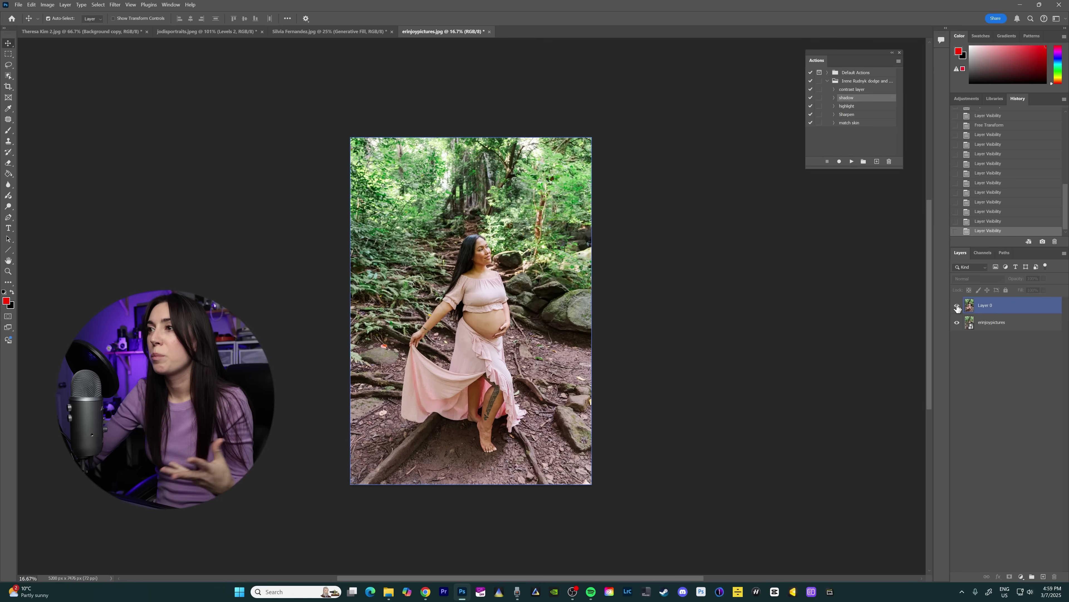
pyautogui.click(957, 306)
pyautogui.click(957, 306)
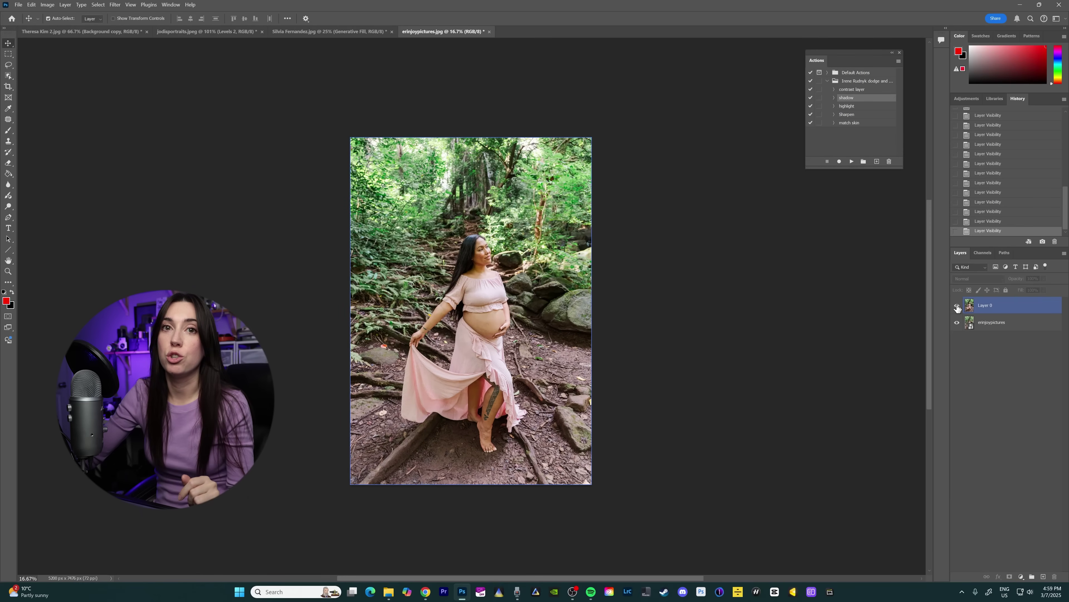
pyautogui.click(957, 306)
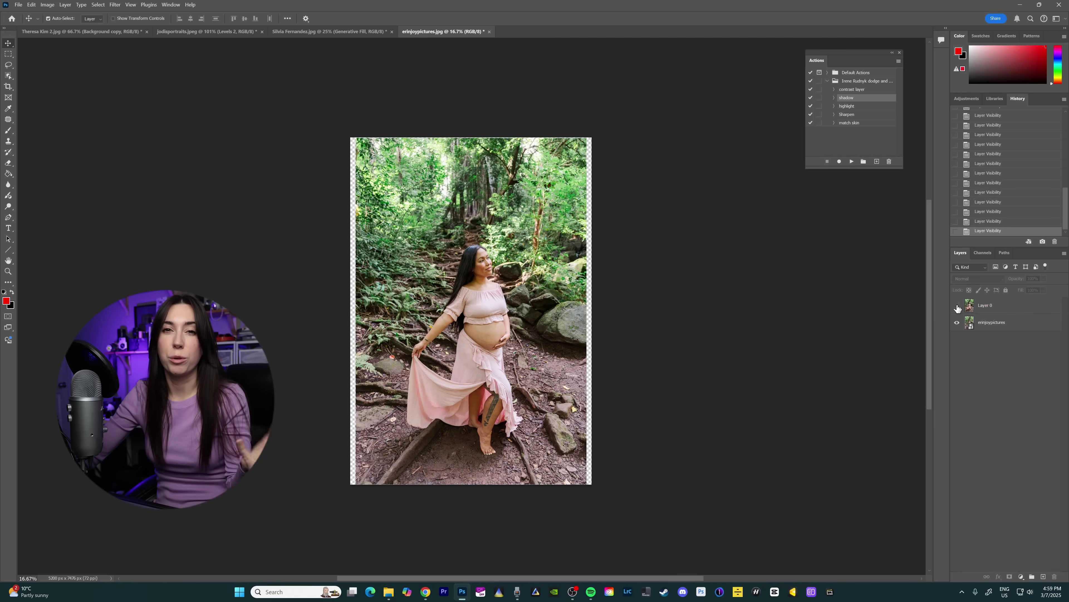
pyautogui.click(957, 306)
pyautogui.click(957, 306)
pyautogui.click(956, 306)
pyautogui.click(957, 307)
pyautogui.click(957, 307)
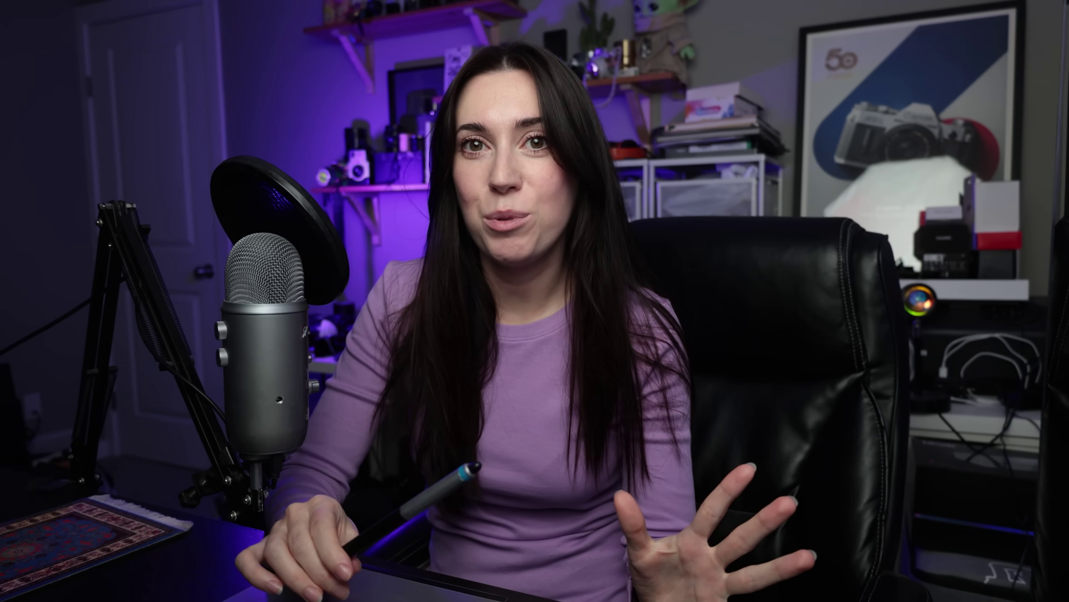